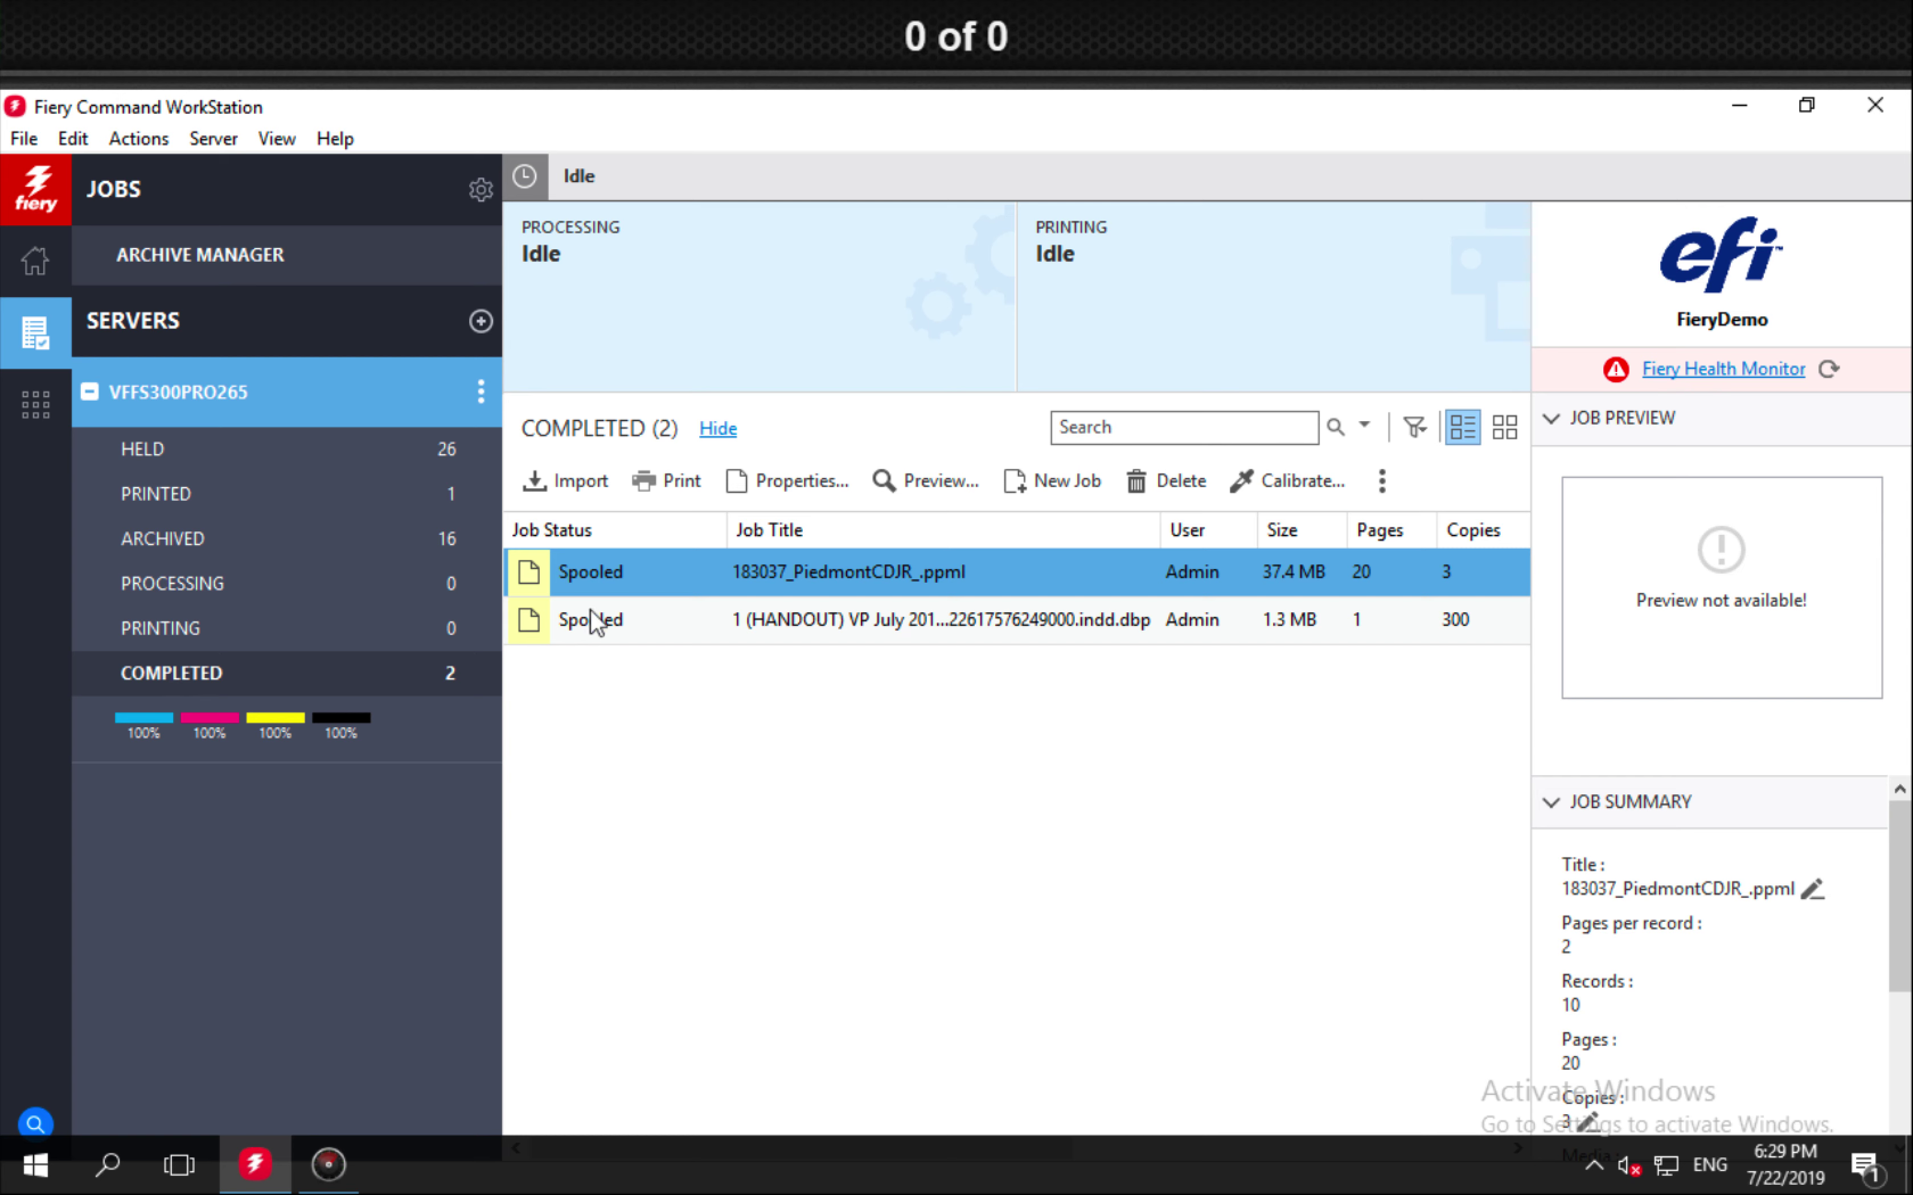
# Hide the Completed jobs view, dismiss its warning, then bring it back from the server's actions
pyautogui.click(716, 430)
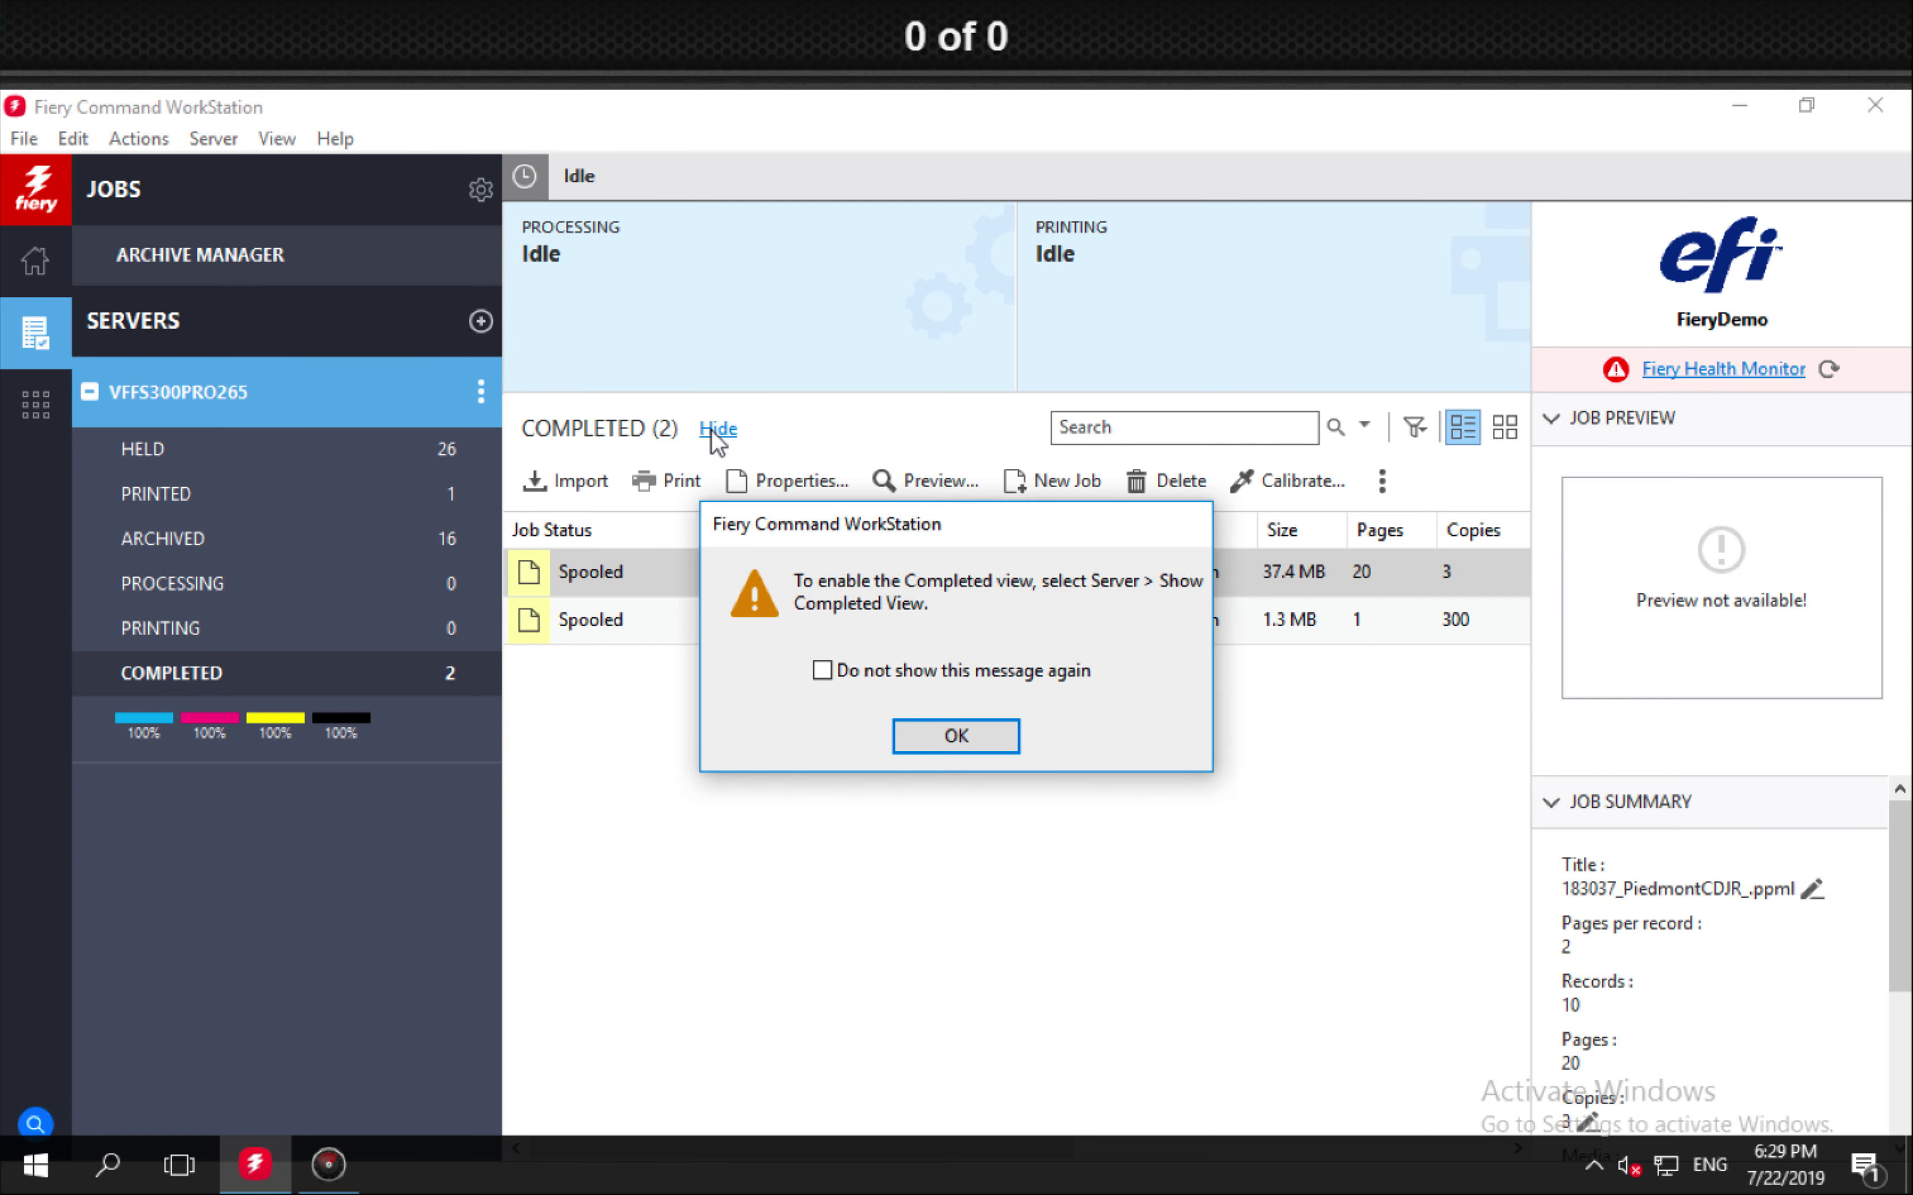
pyautogui.click(922, 731)
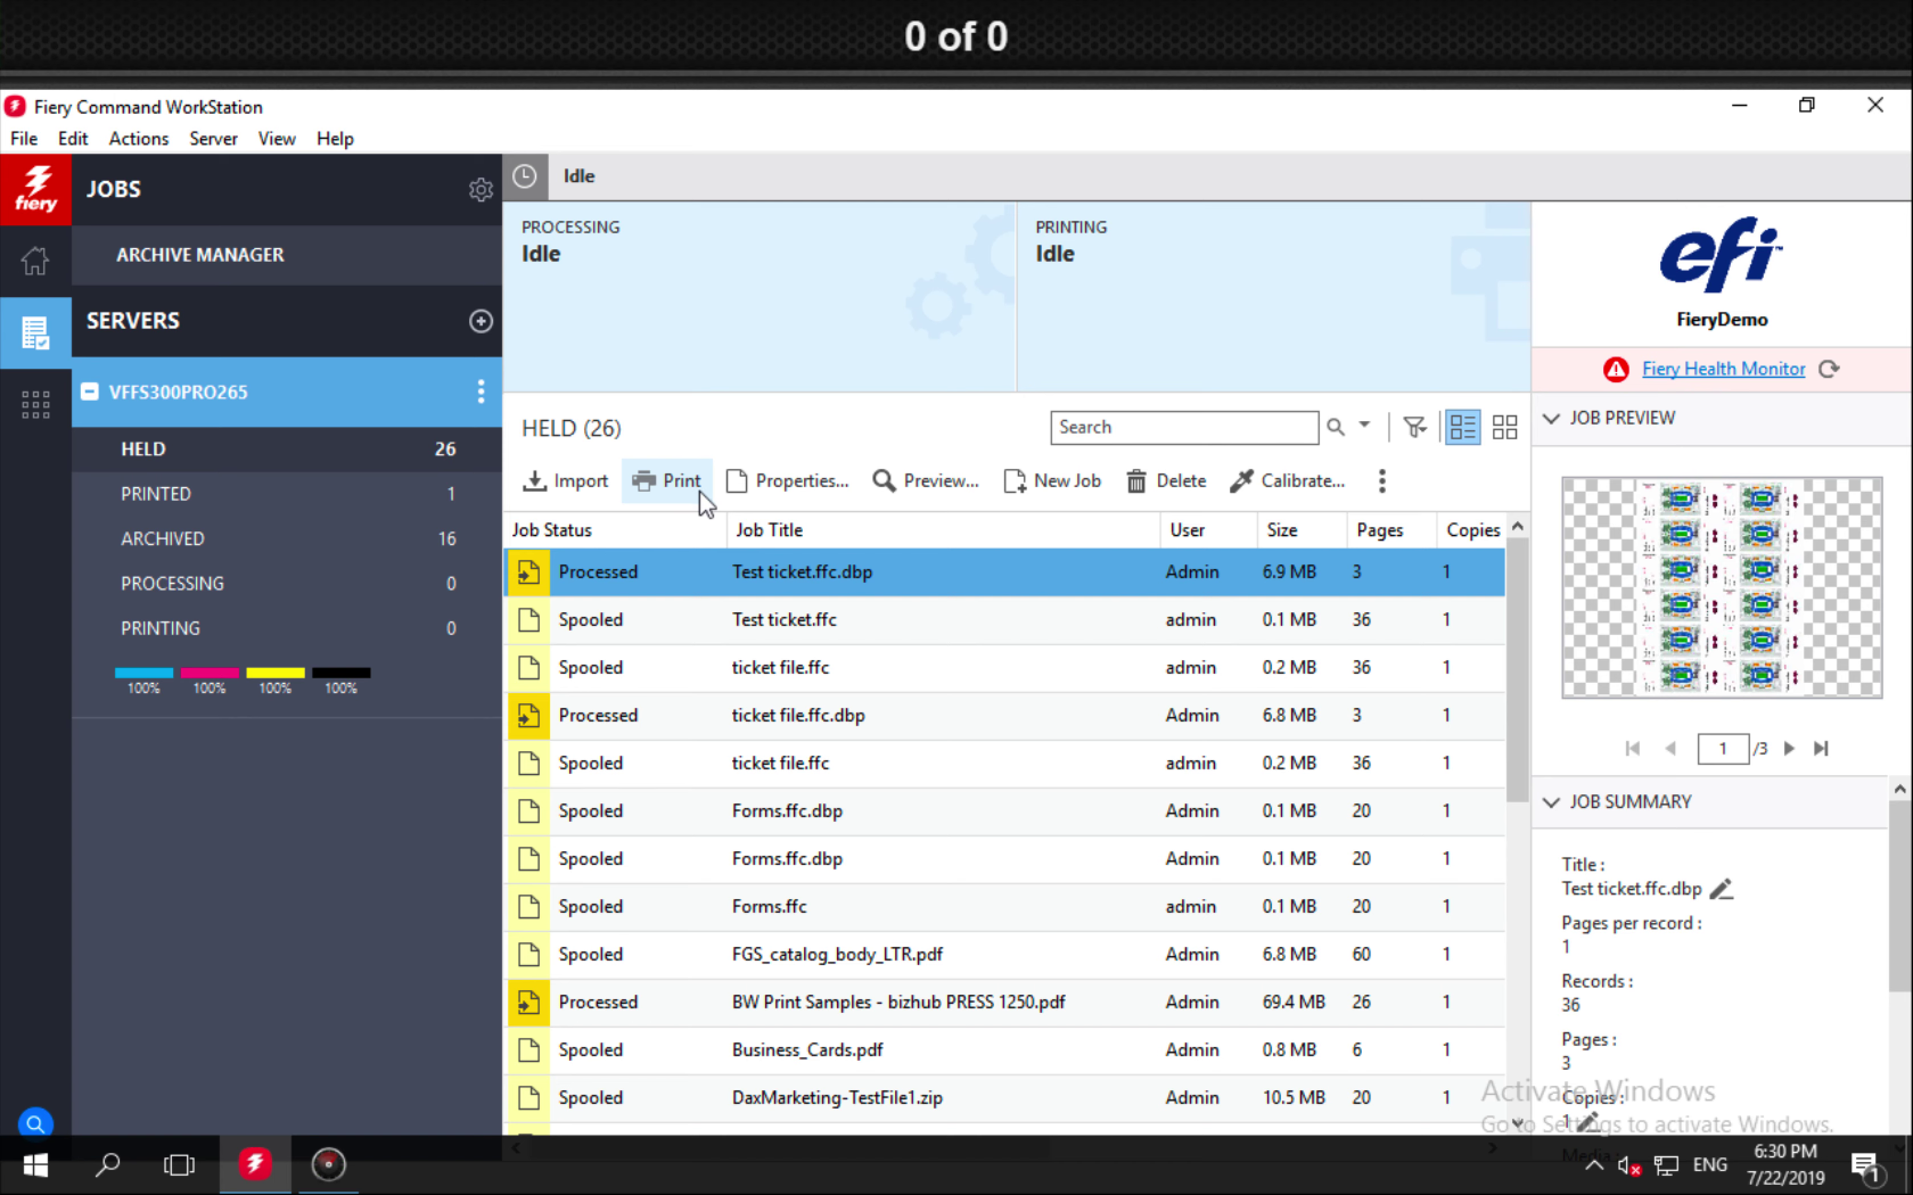
pyautogui.click(481, 389)
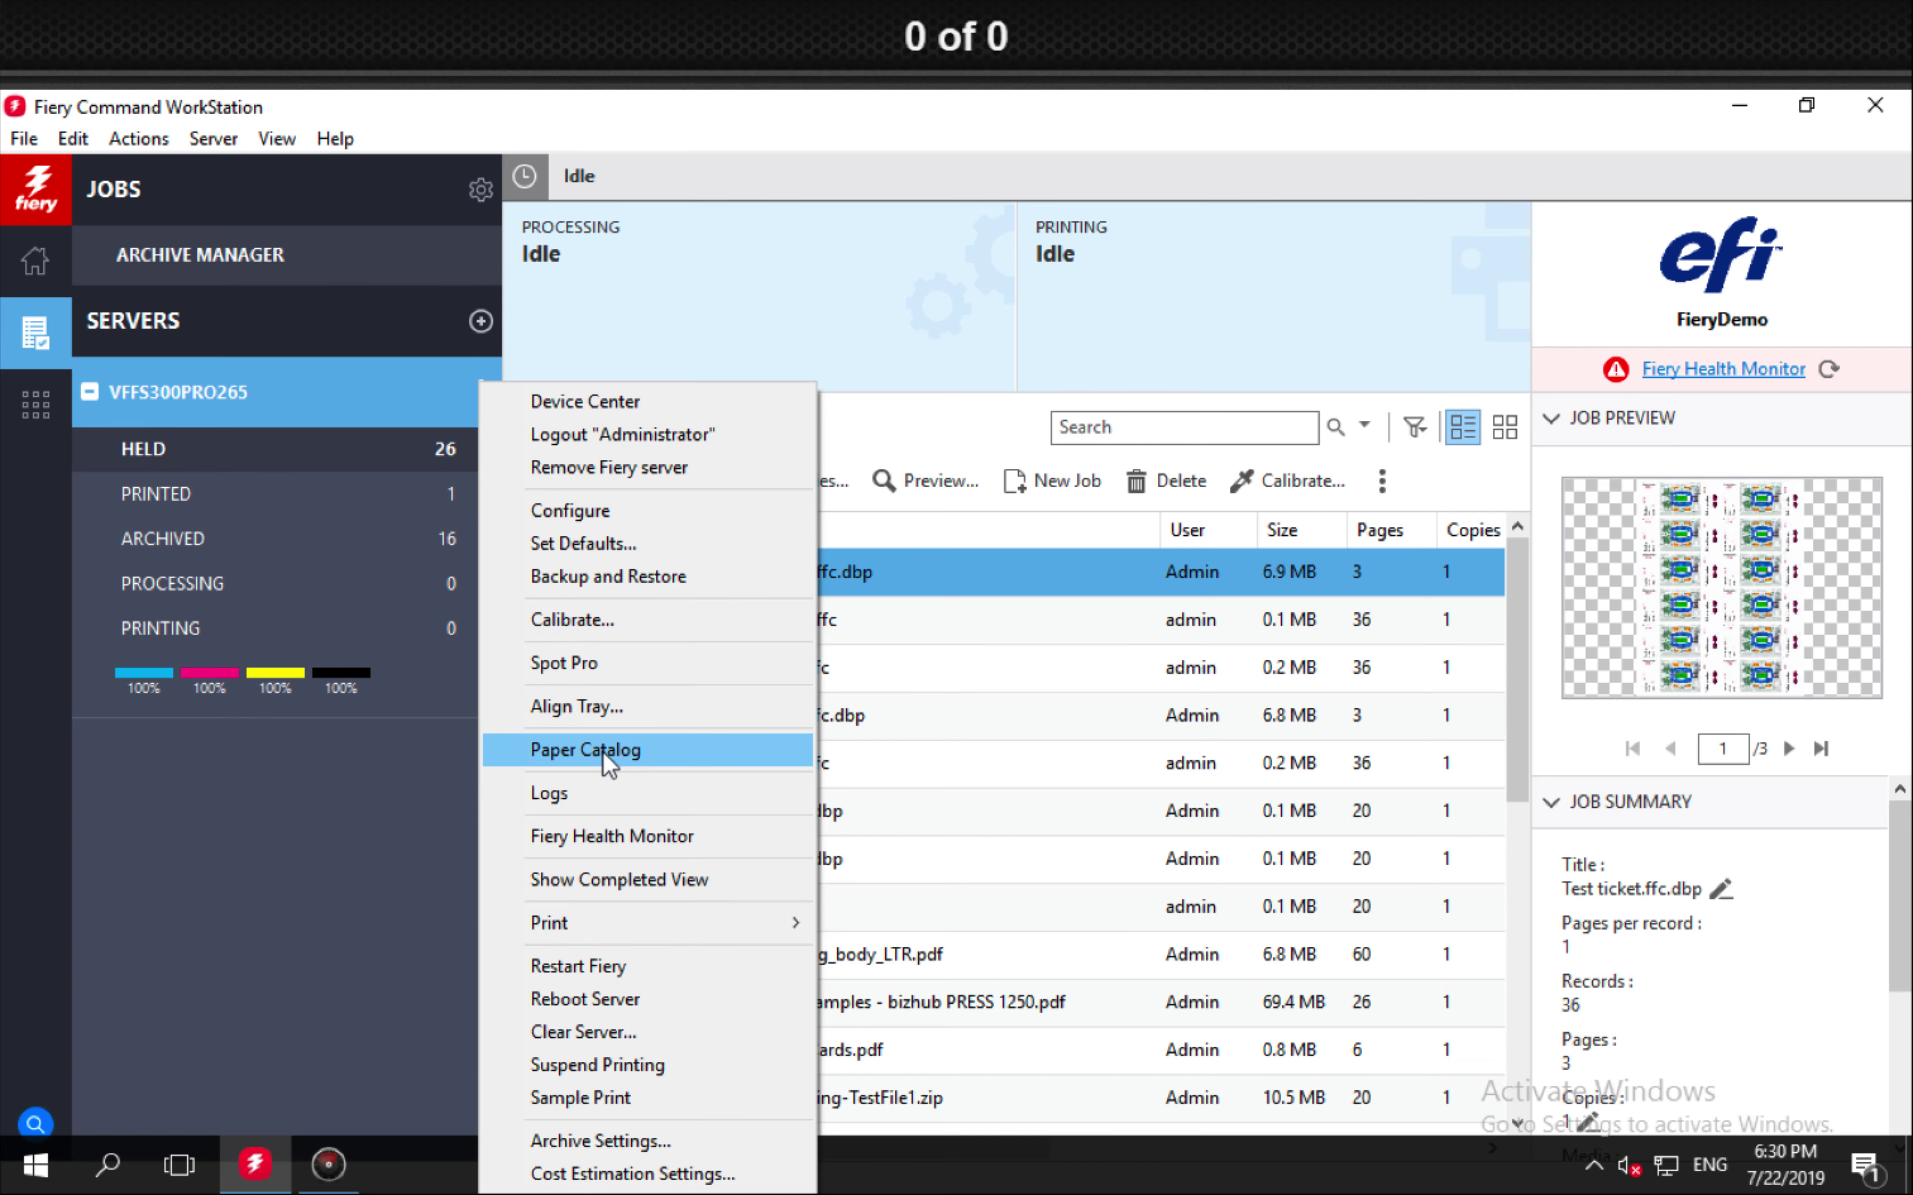
pyautogui.click(605, 871)
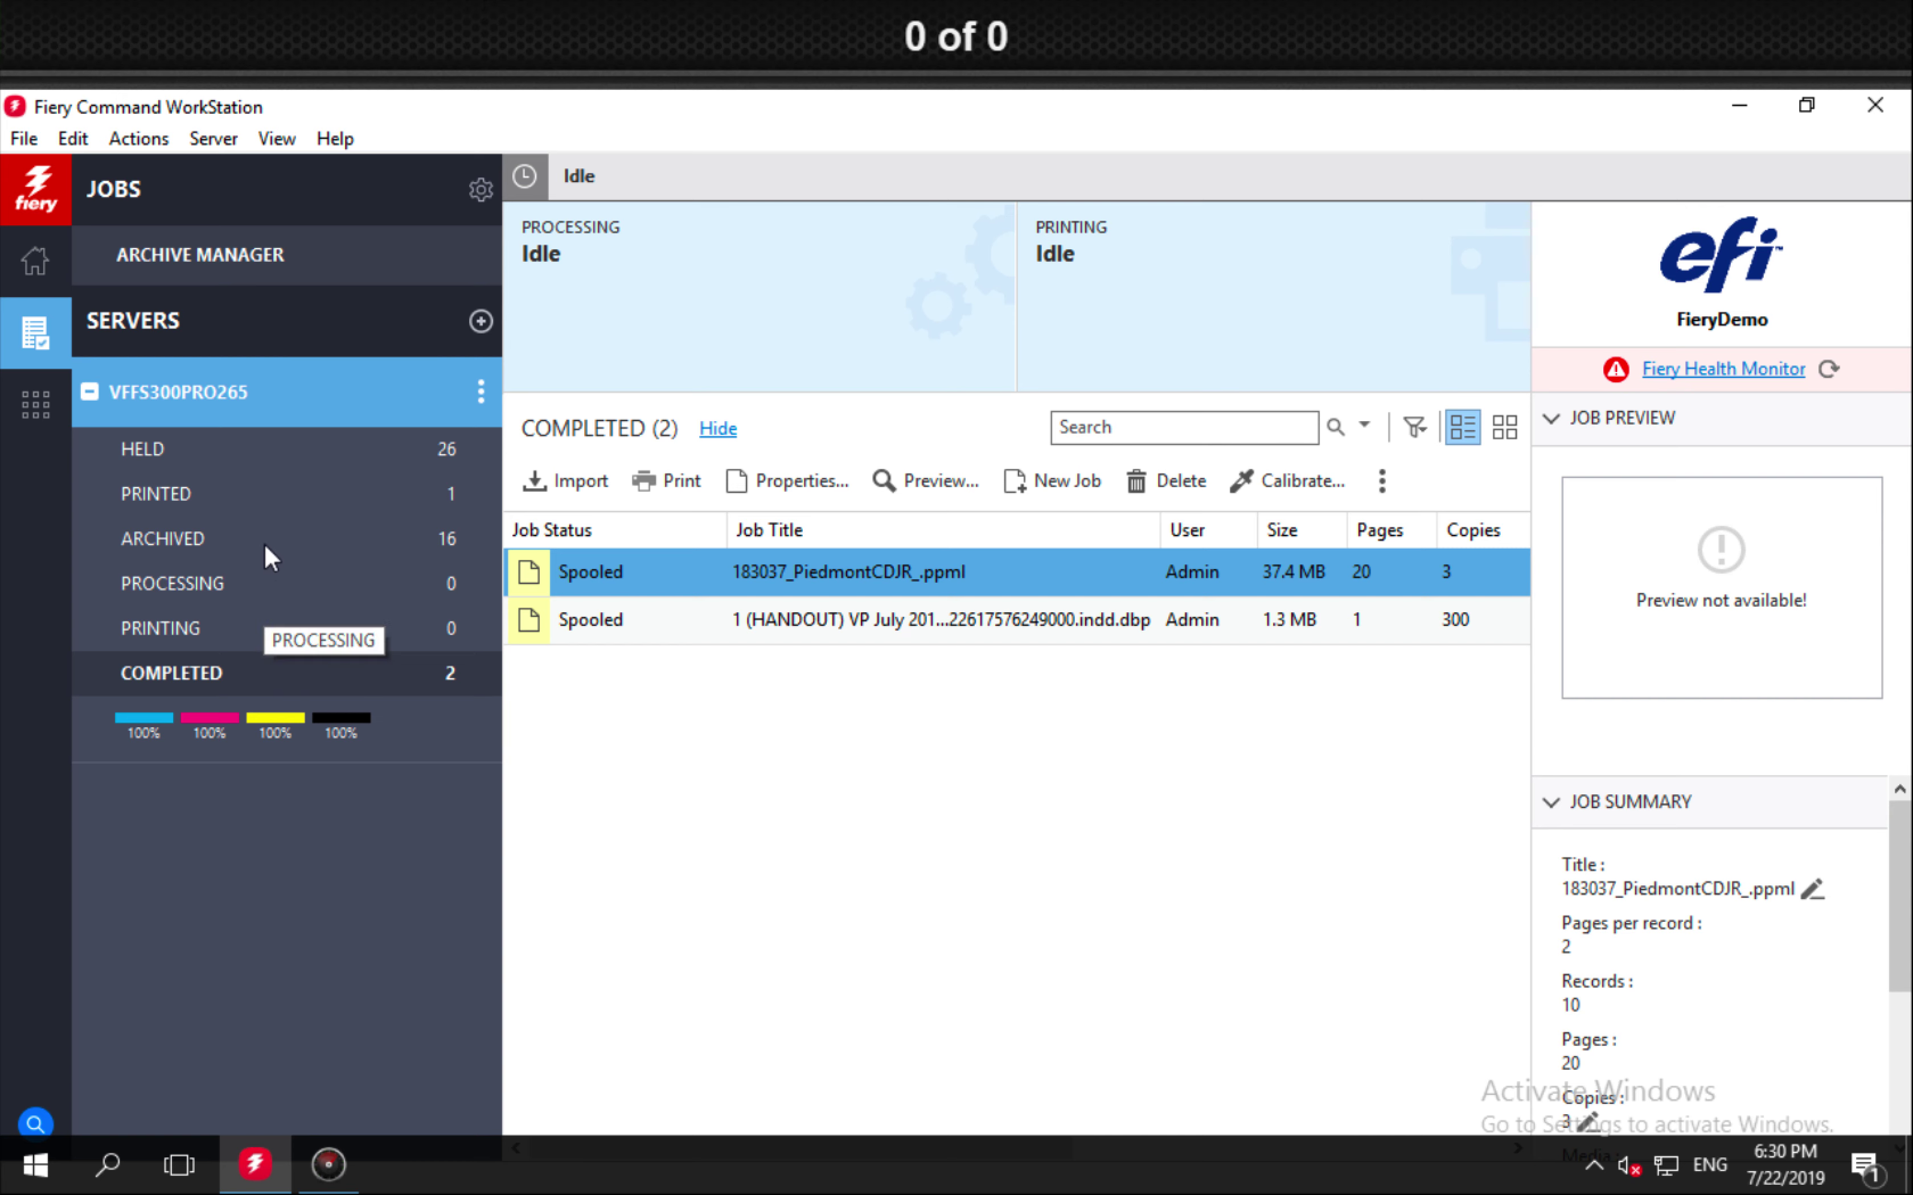
# Switch back and forth between the Printed and Completed job lists
pyautogui.click(203, 494)
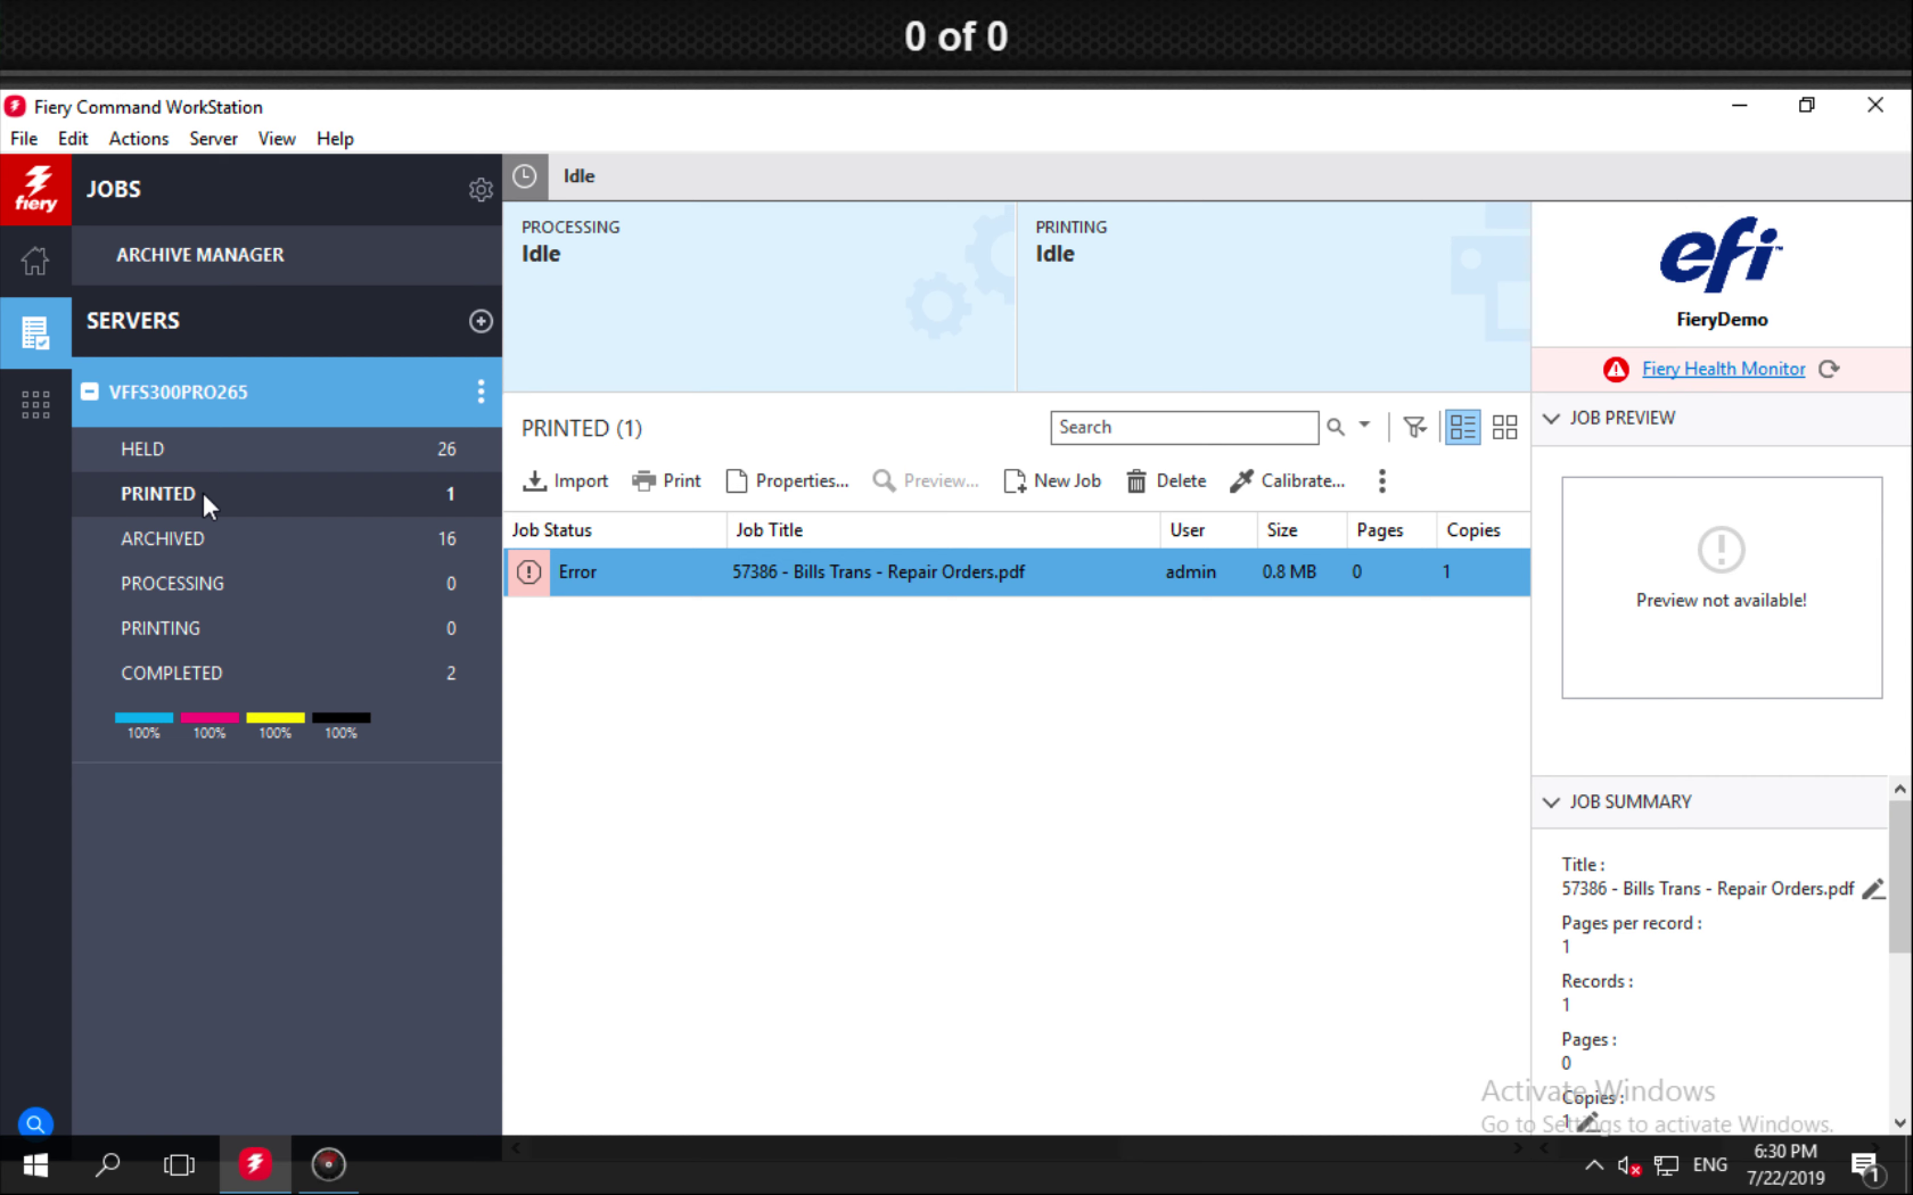
pyautogui.click(189, 674)
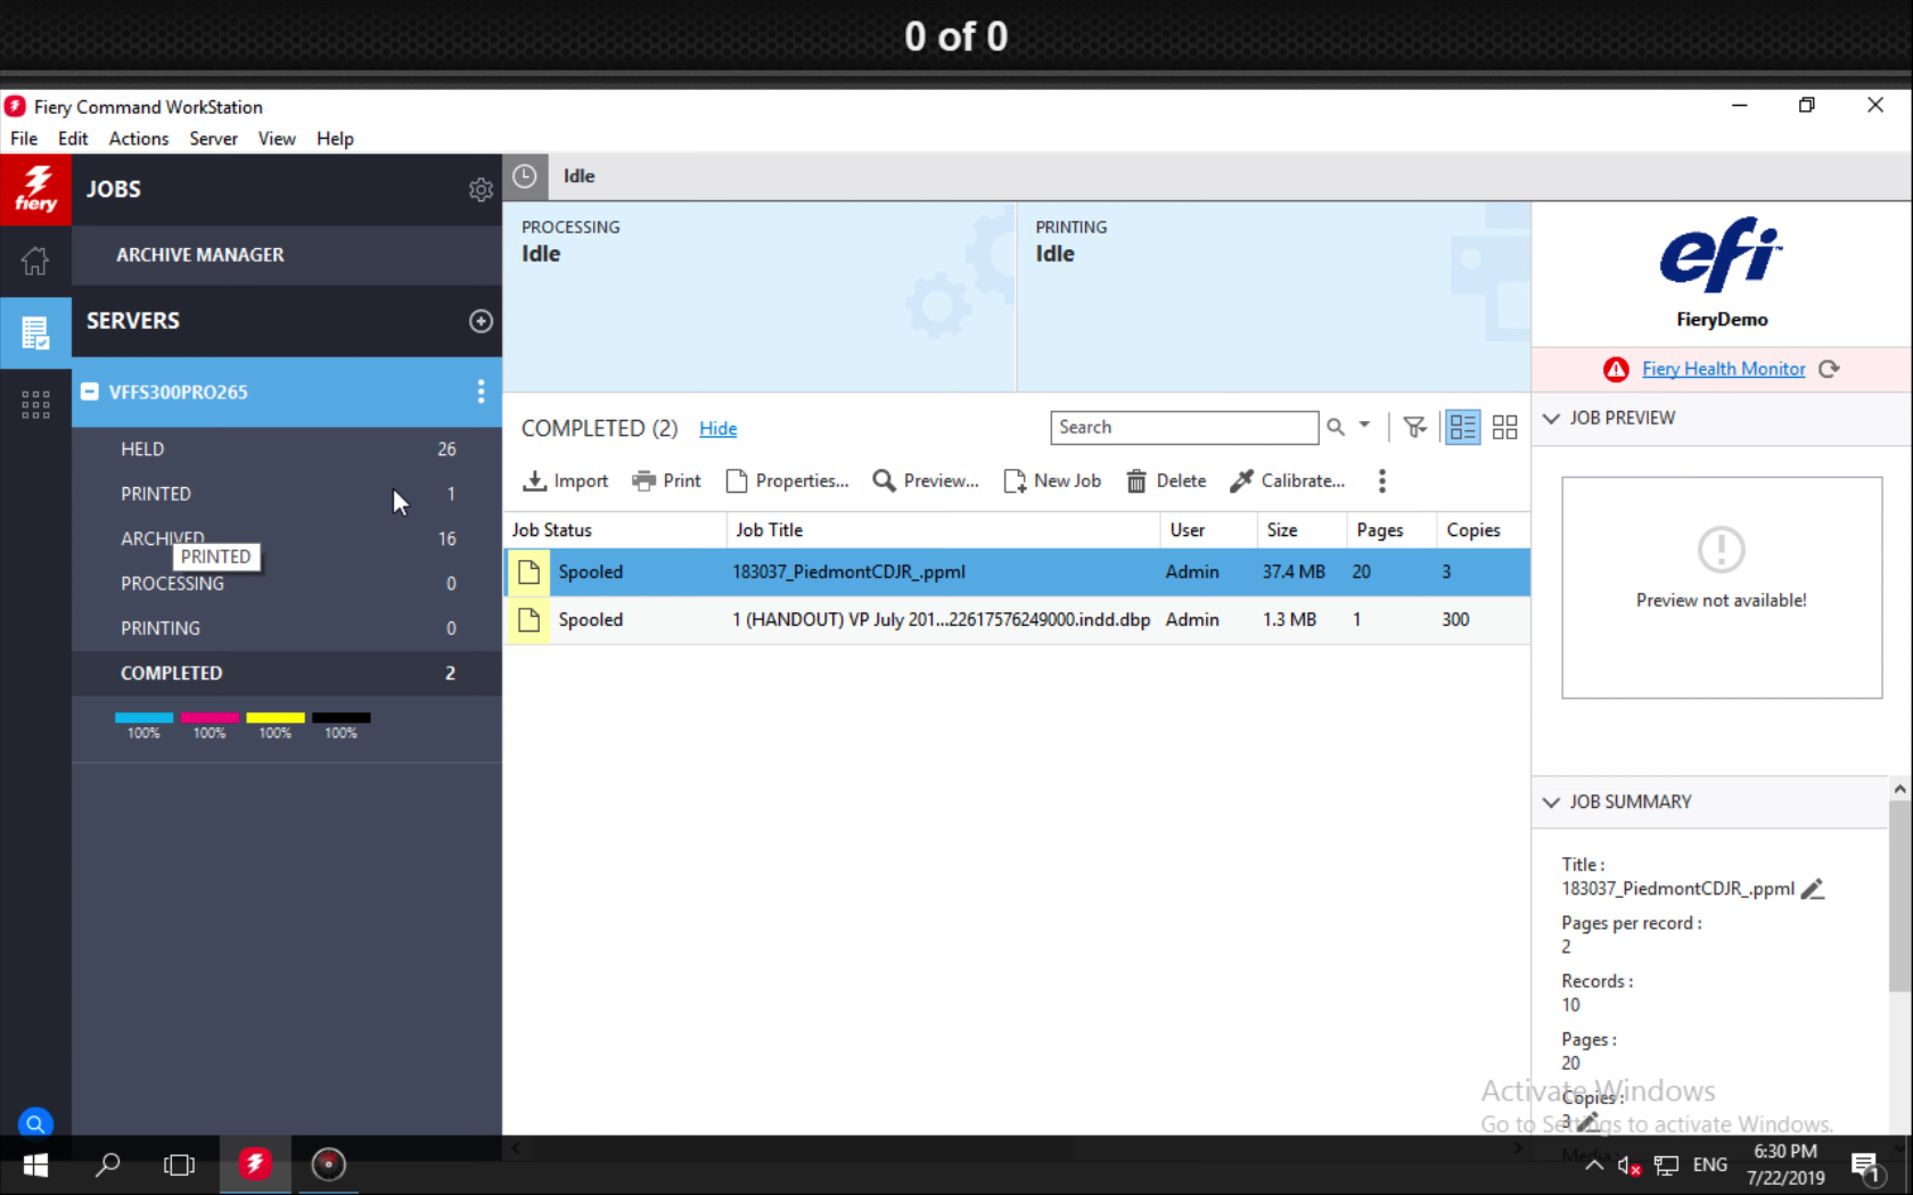
pyautogui.click(349, 494)
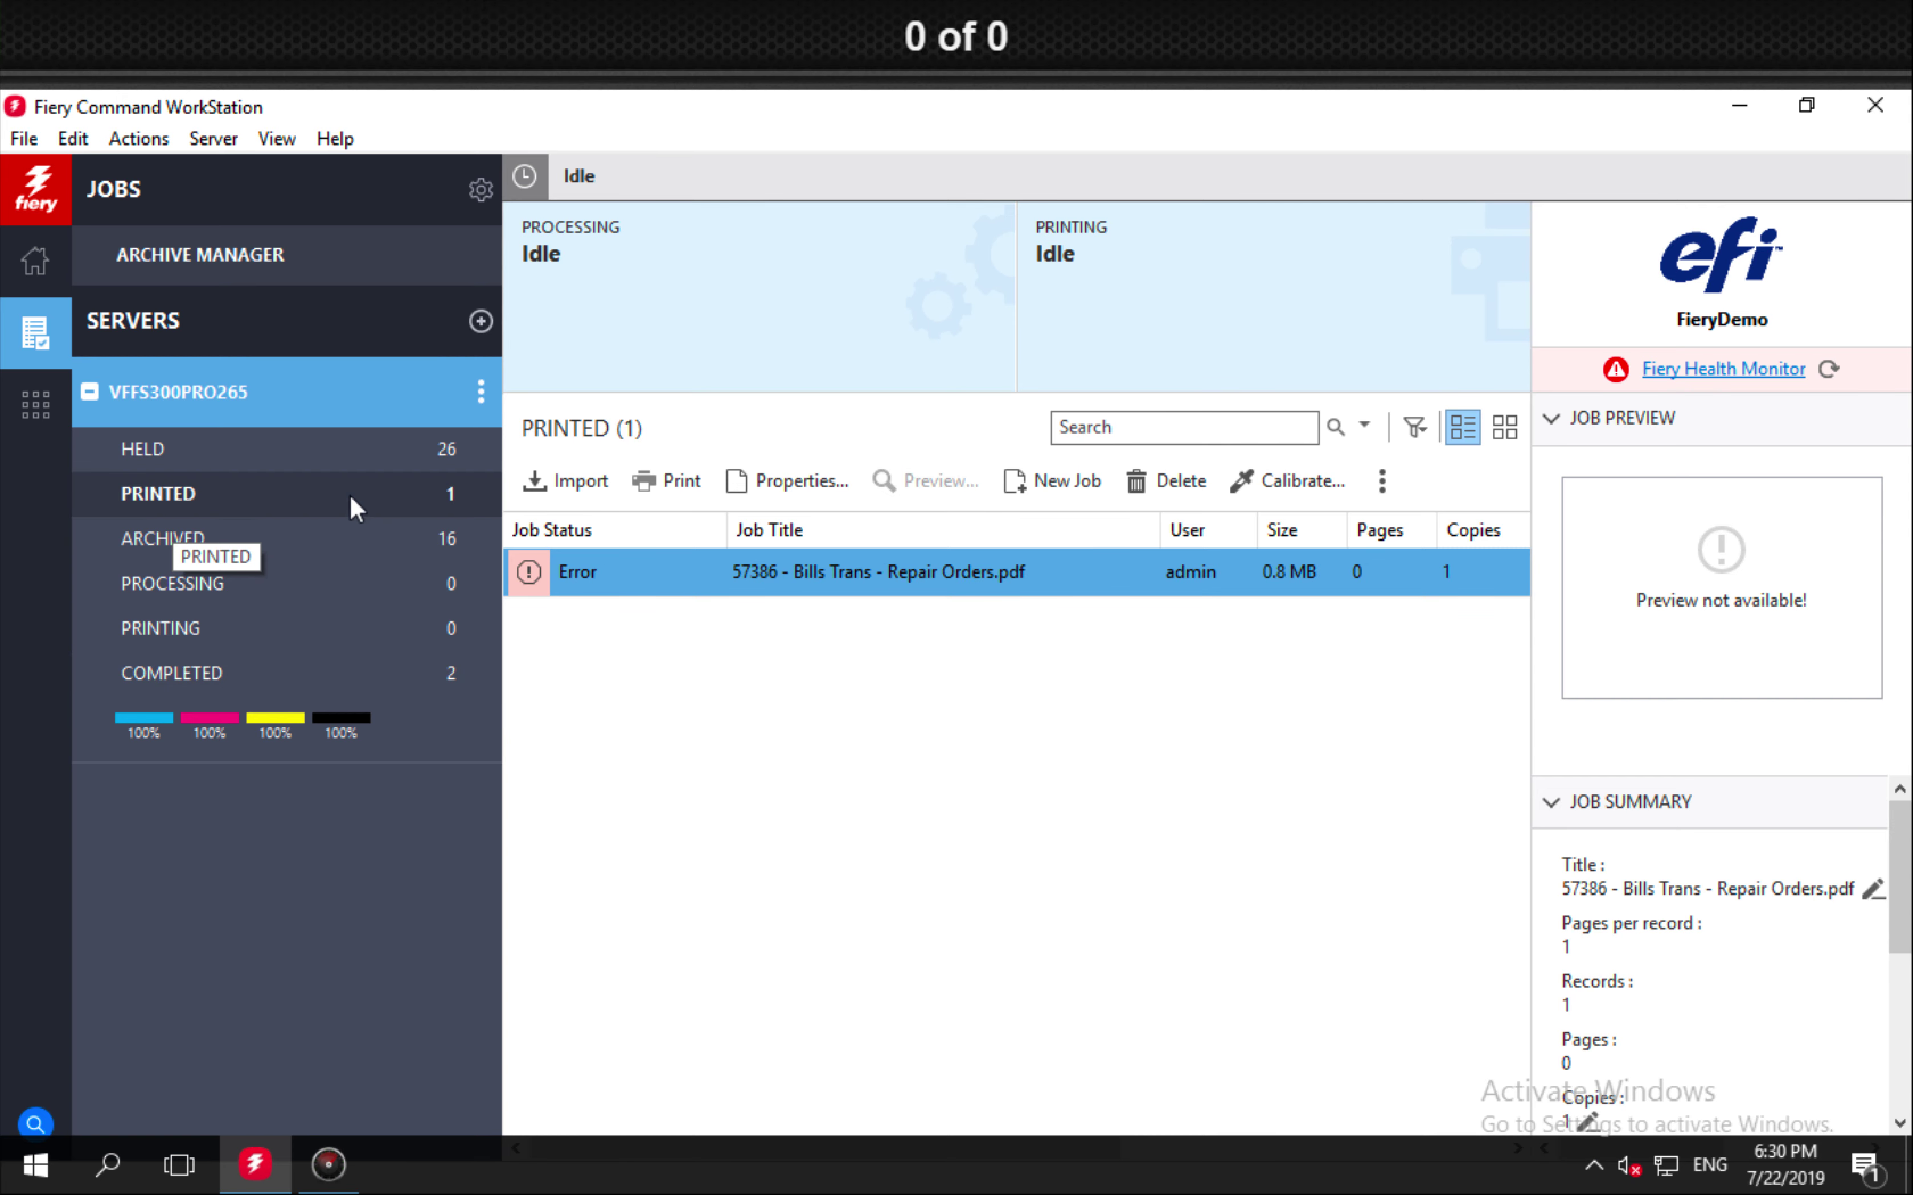
pyautogui.click(291, 670)
pyautogui.click(289, 499)
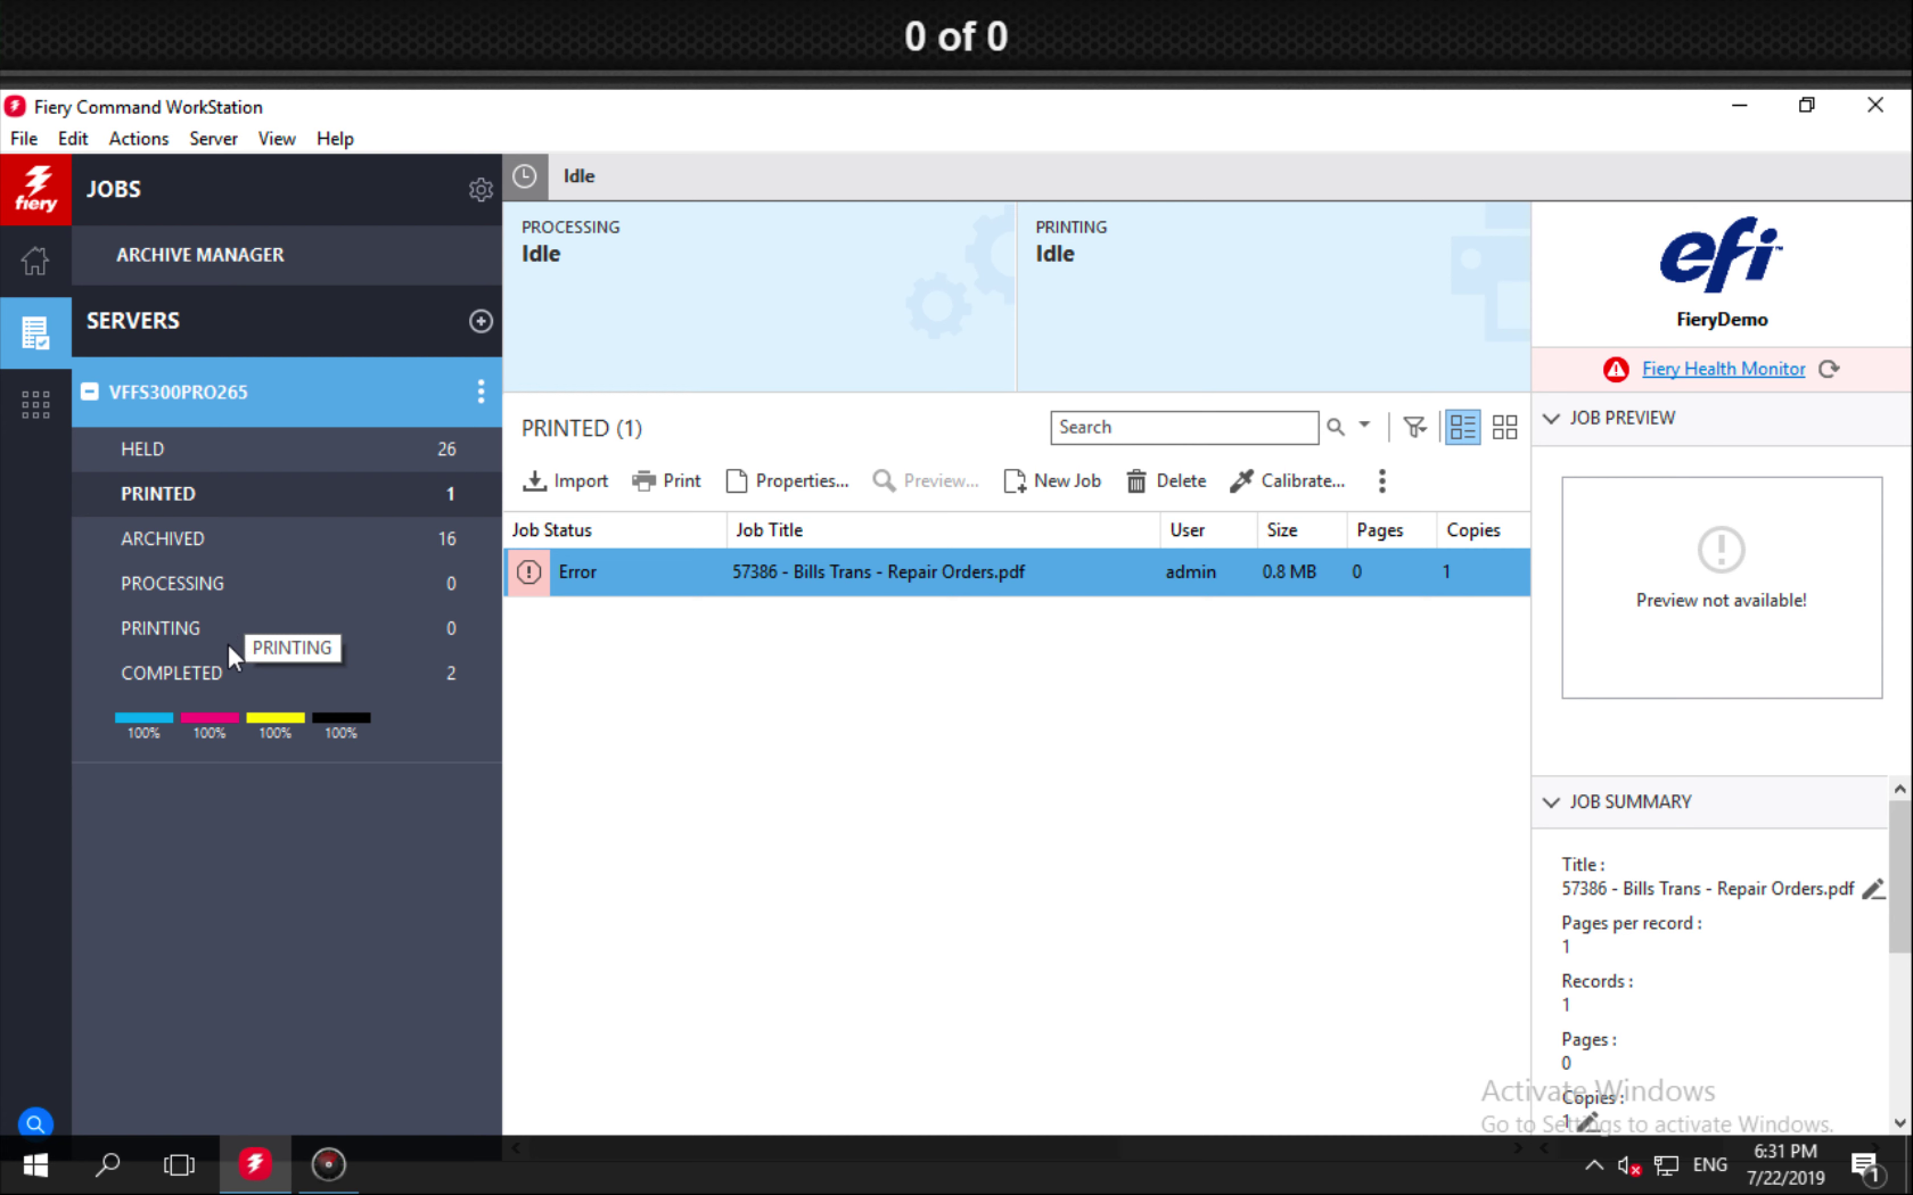
pyautogui.click(223, 661)
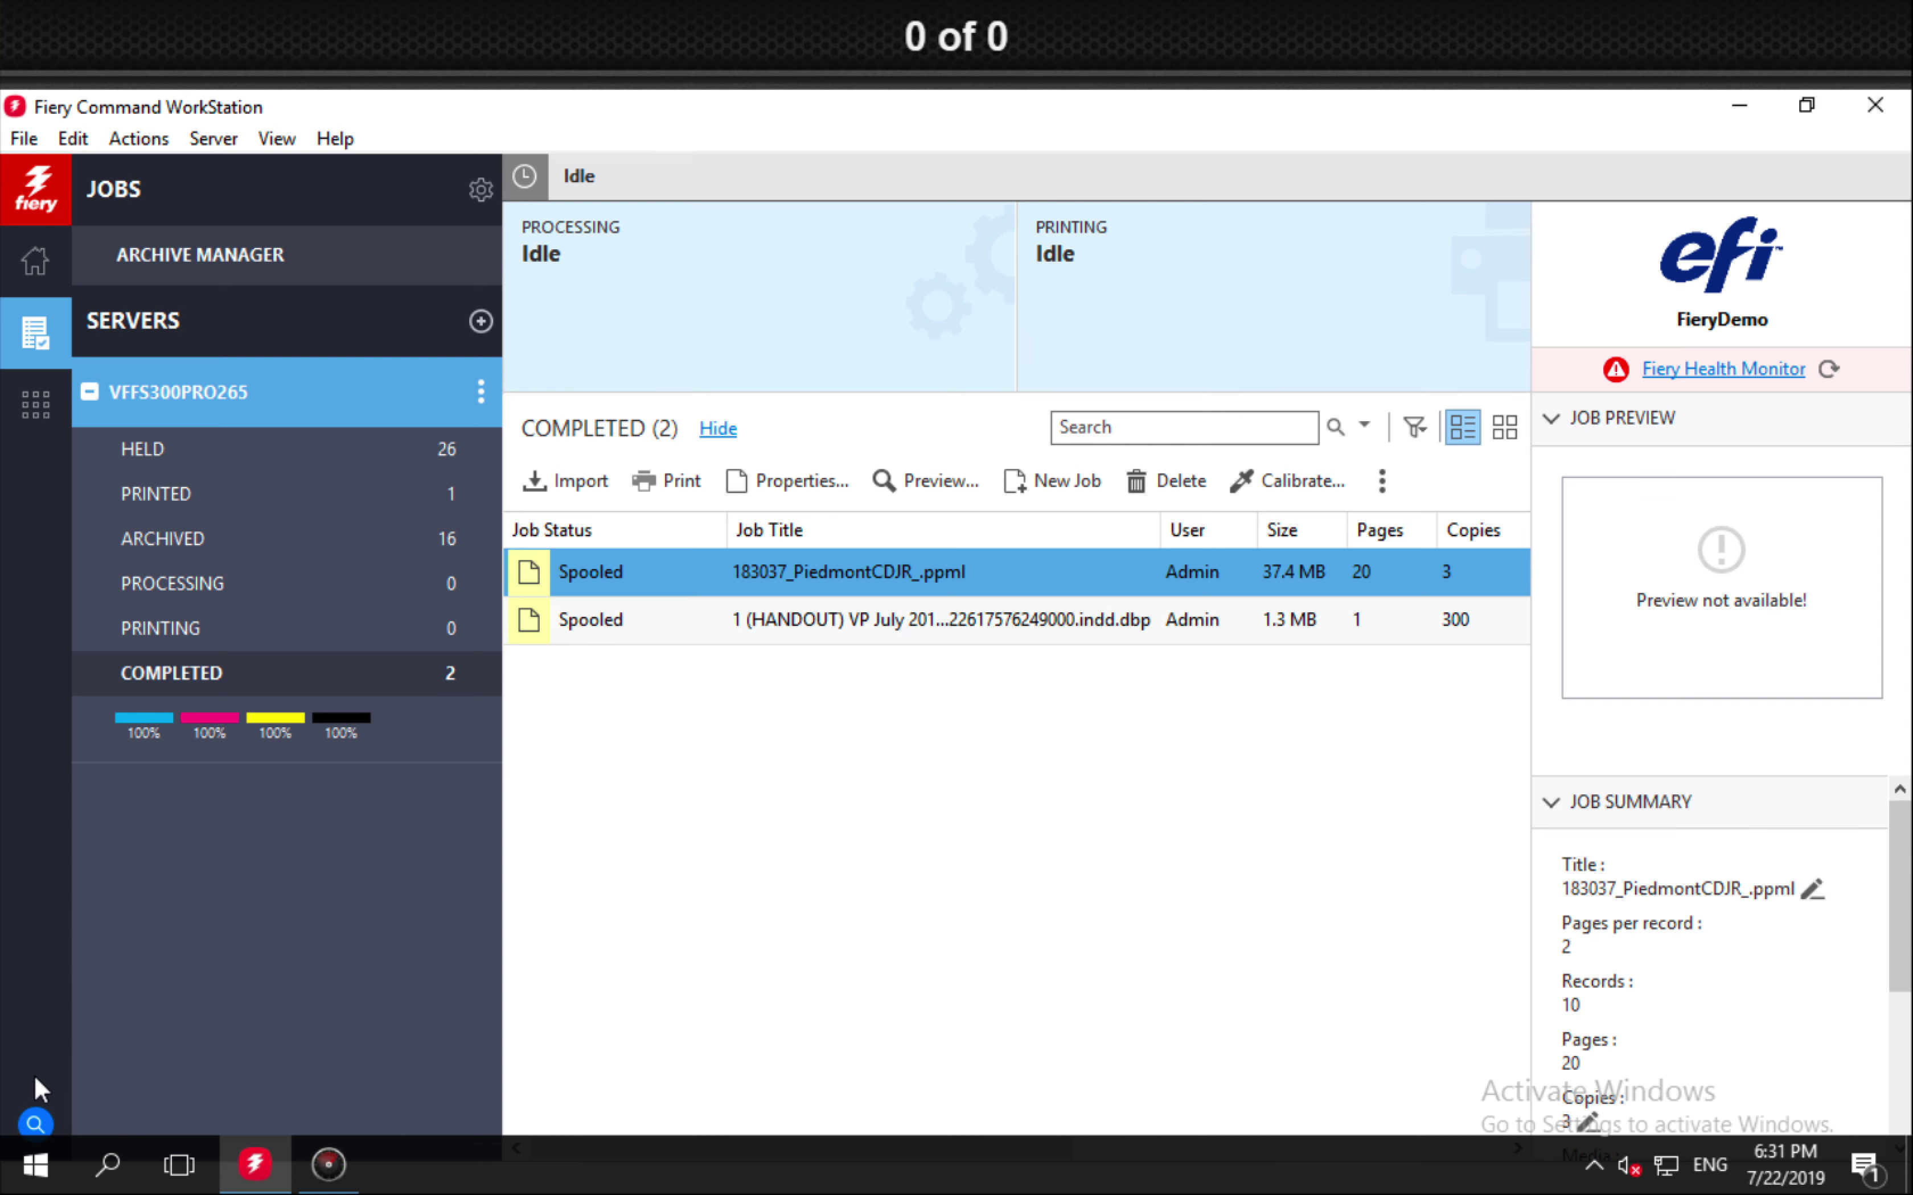
# Search Fiery information for 'impose templates', close the results, and open the Fiery Health Monitor
pyautogui.click(35, 1123)
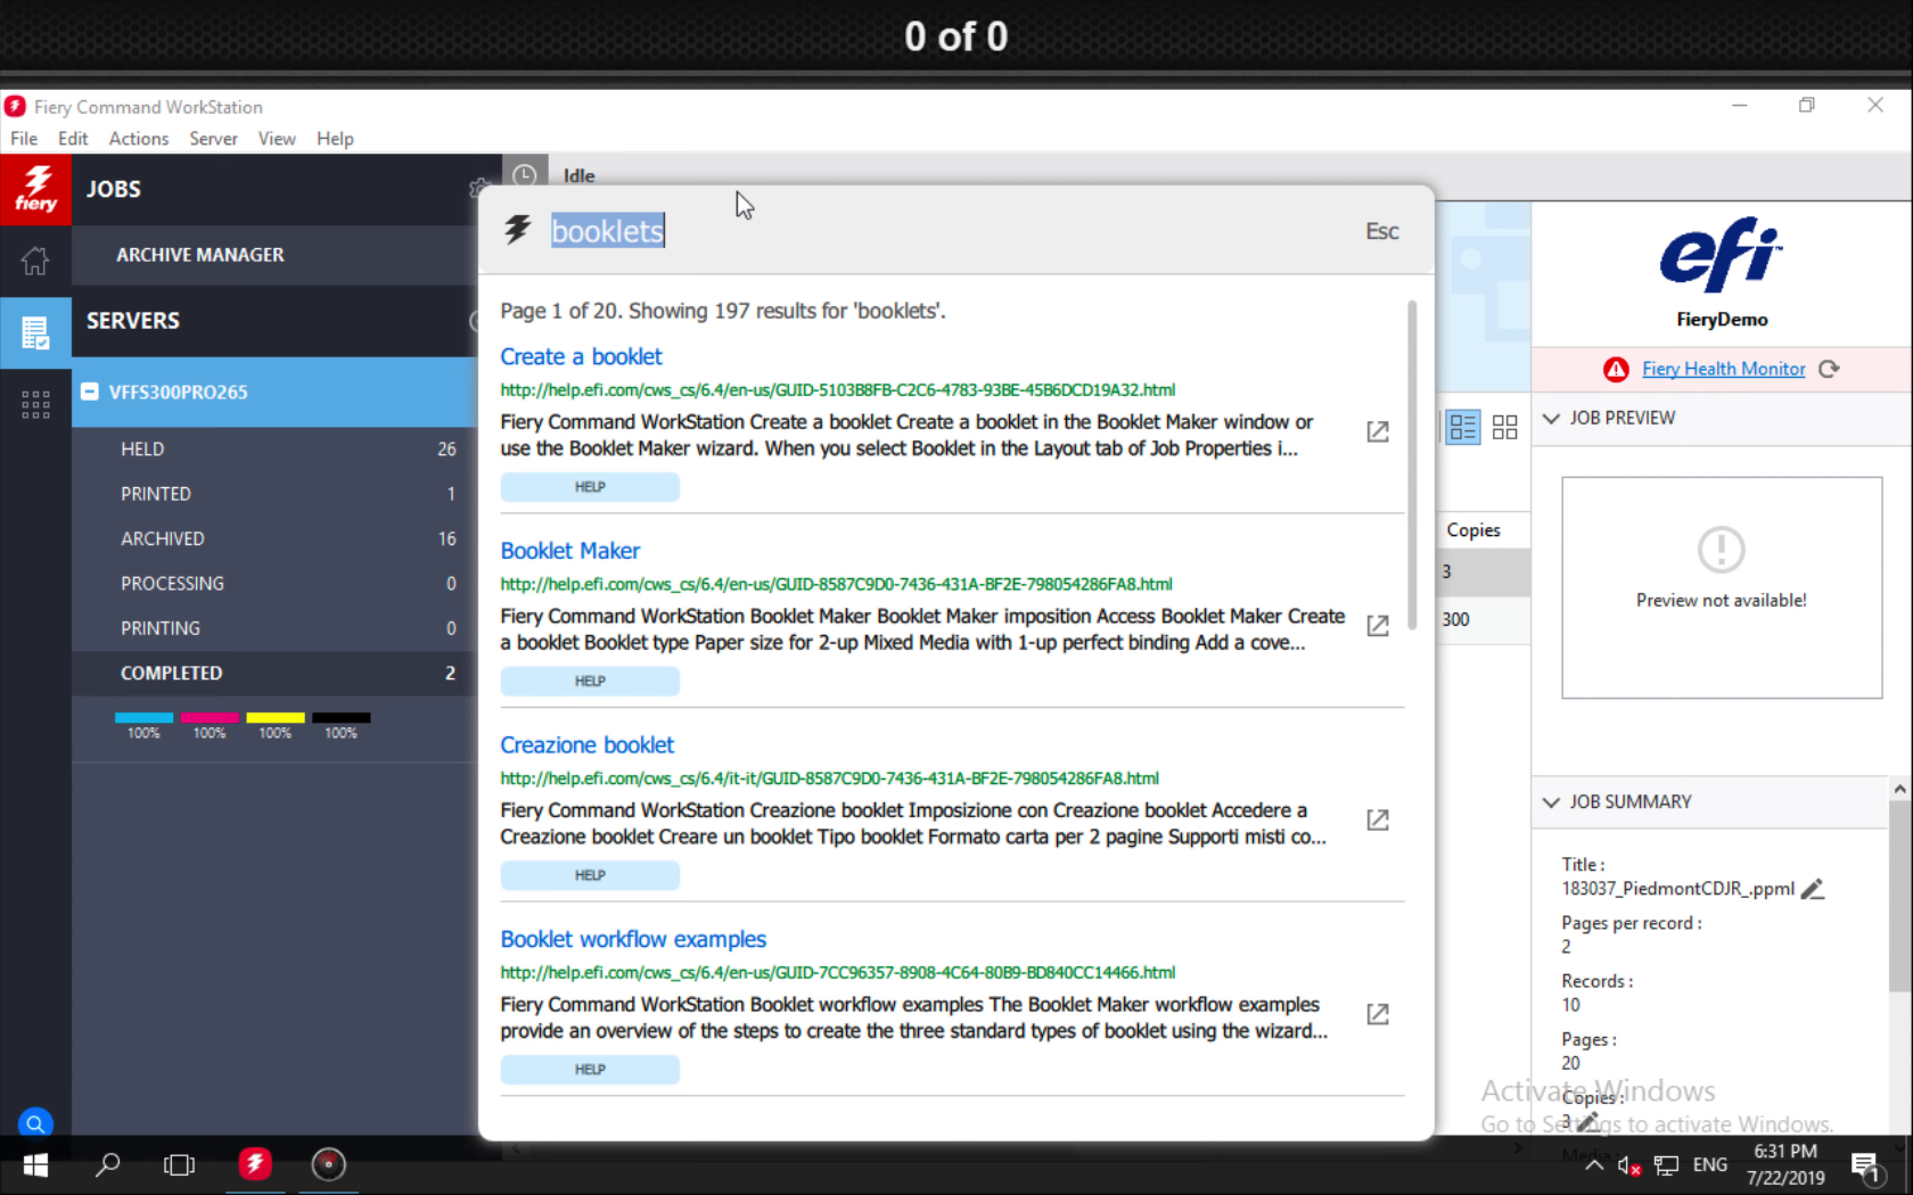
pyautogui.press('BackSpace')
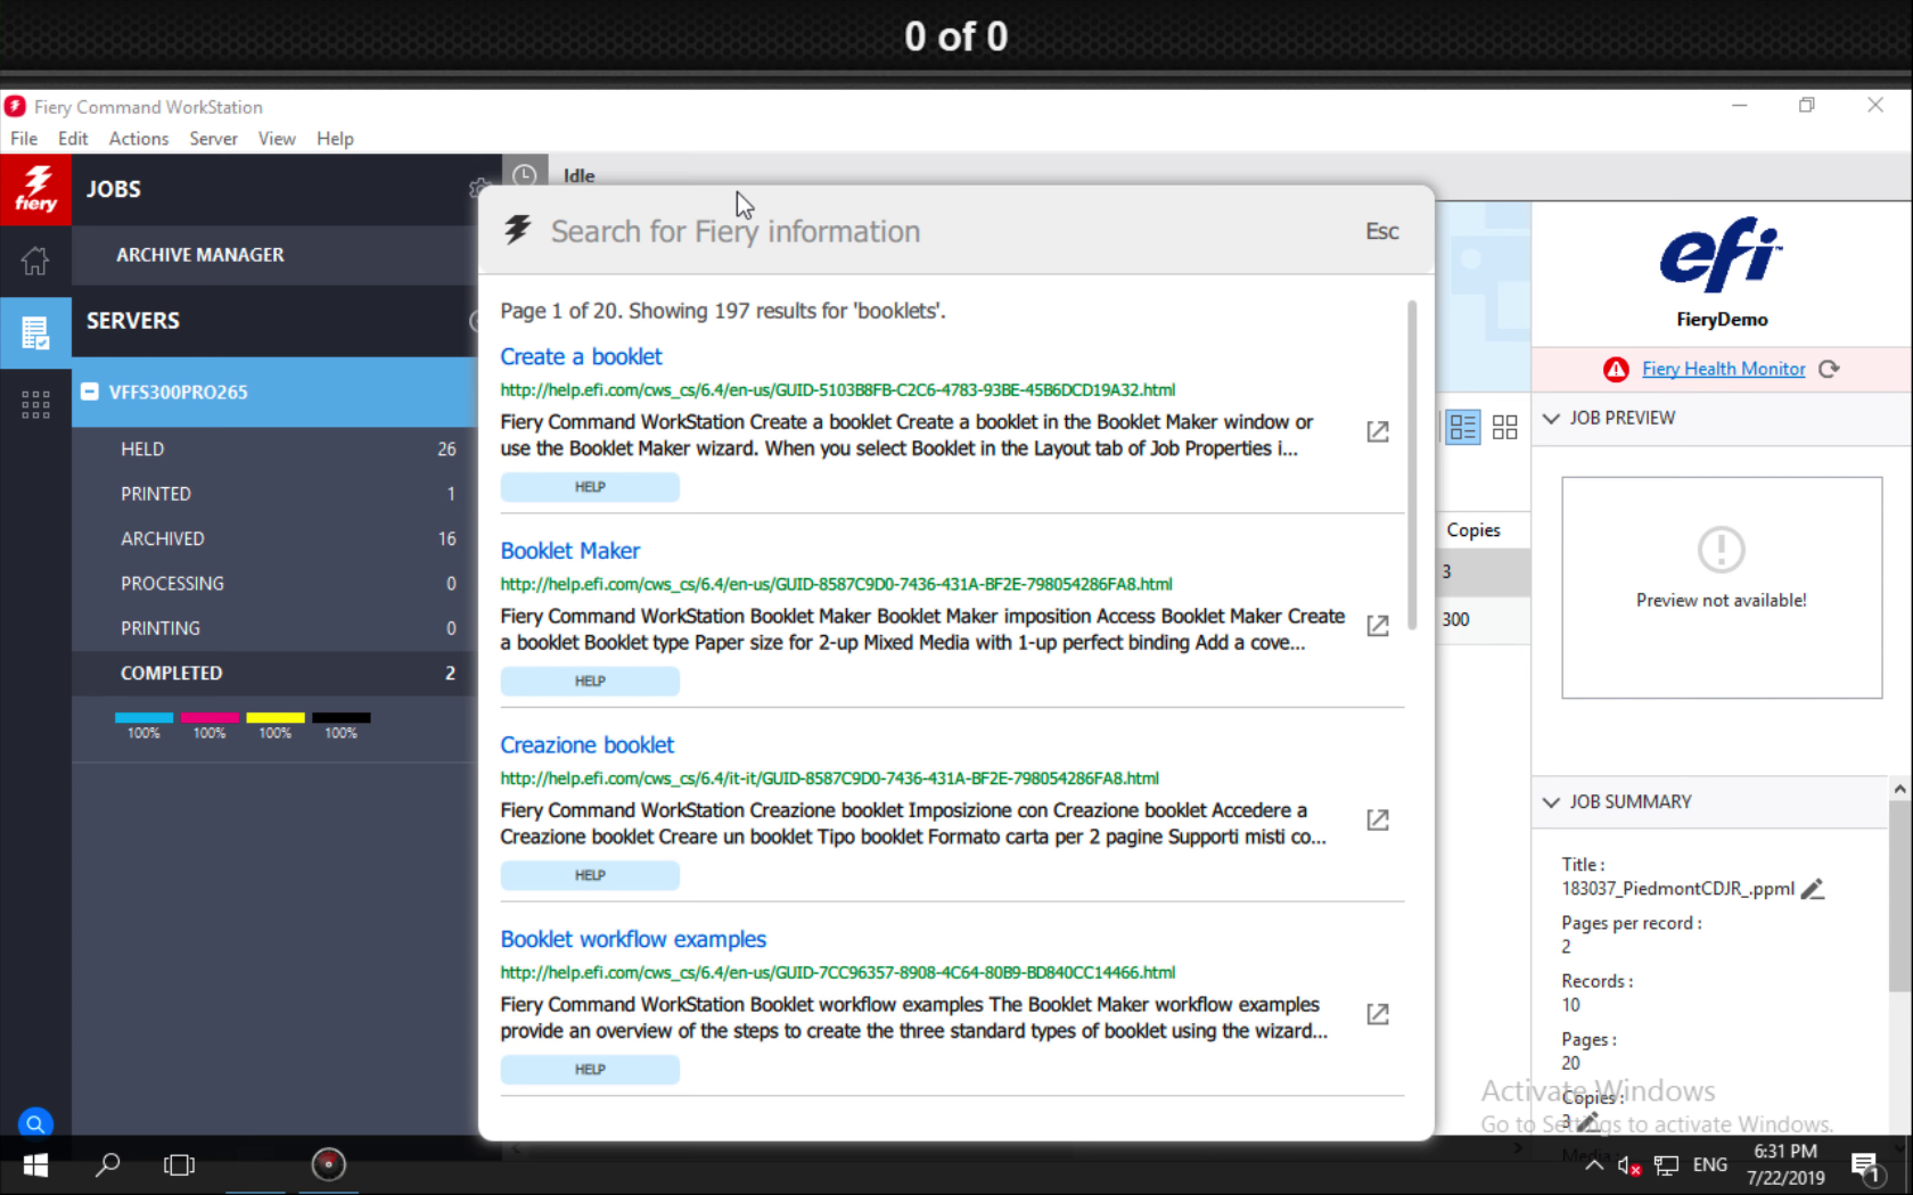
pyautogui.write('impo')
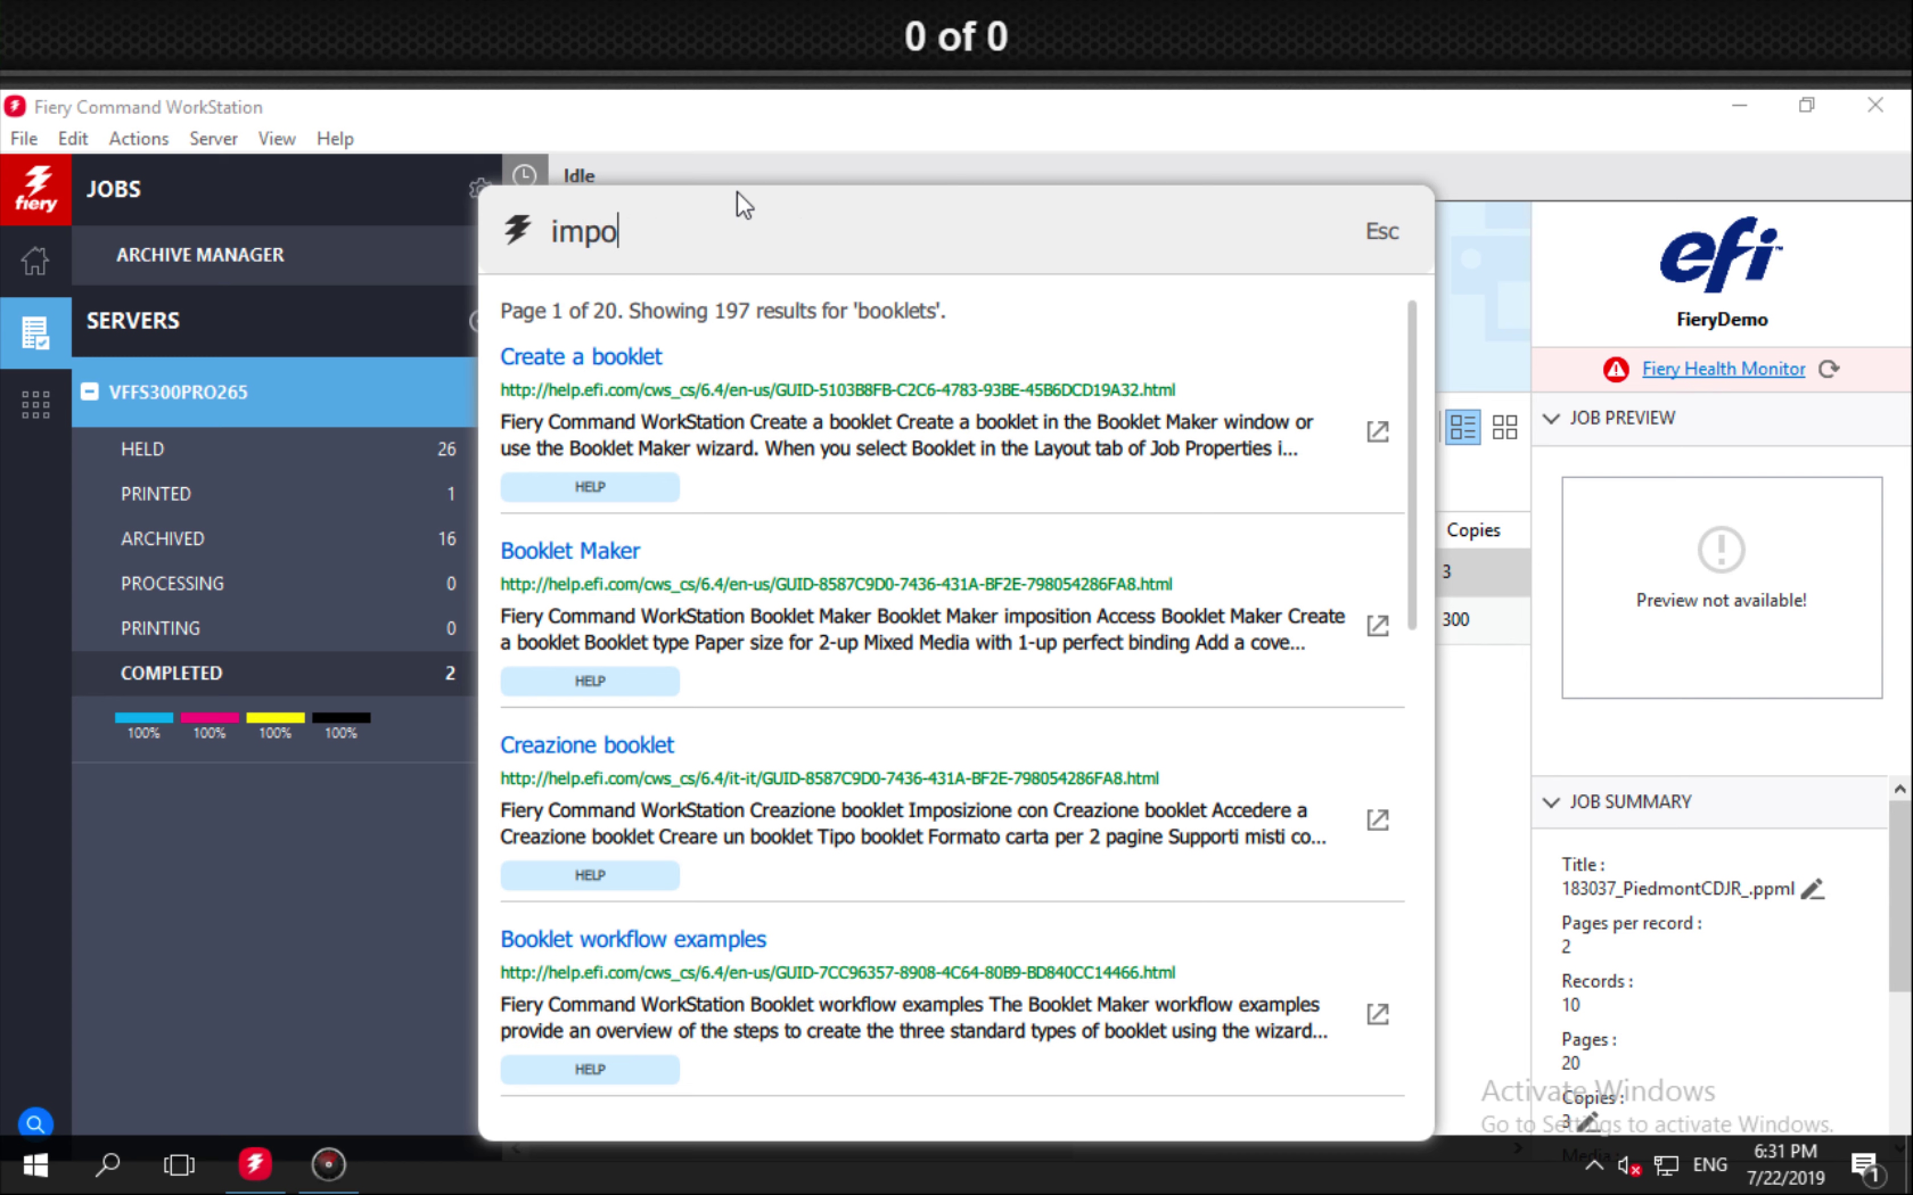
pyautogui.write('se templates')
pyautogui.press('Return')
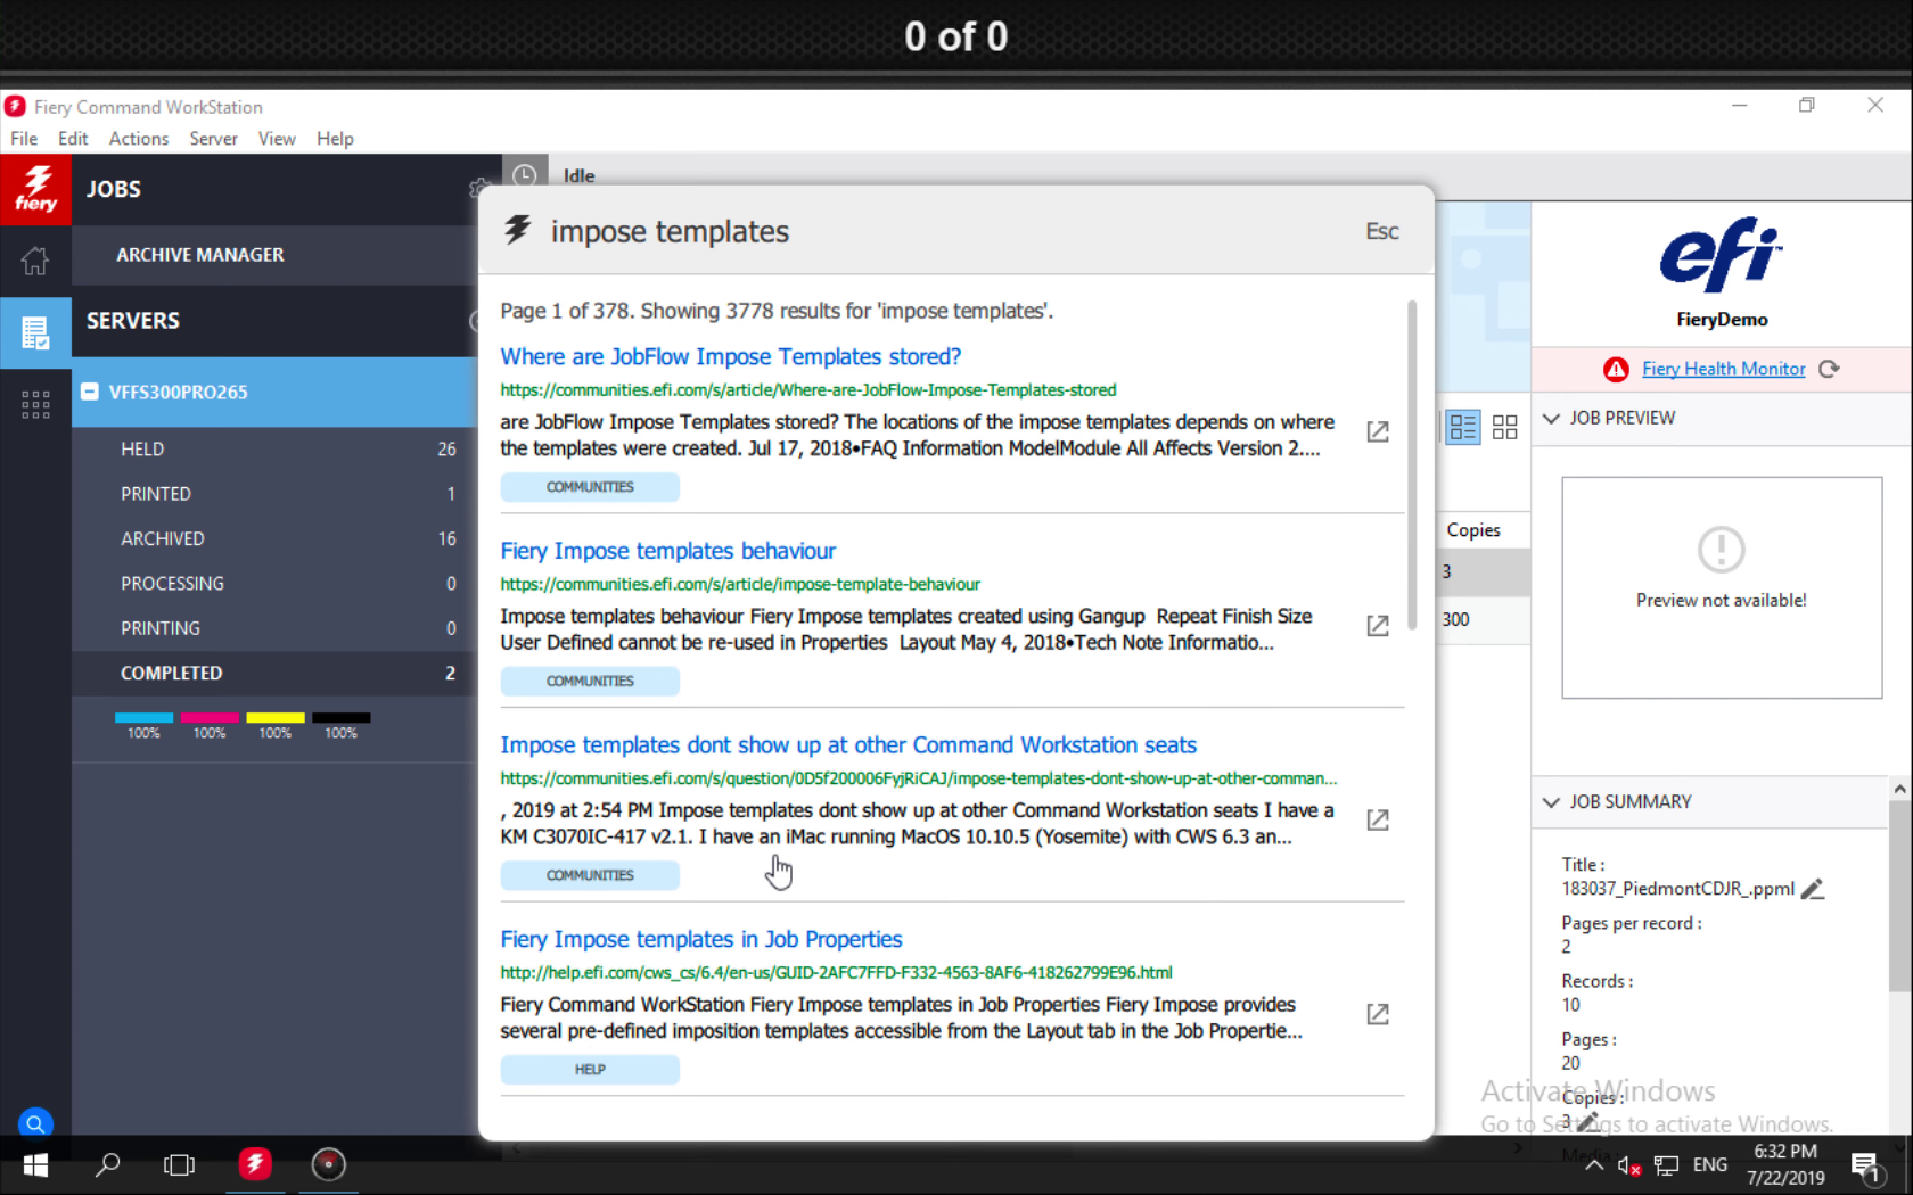
pyautogui.scroll(-3, 783, 869)
pyautogui.scroll(-10, 872, 838)
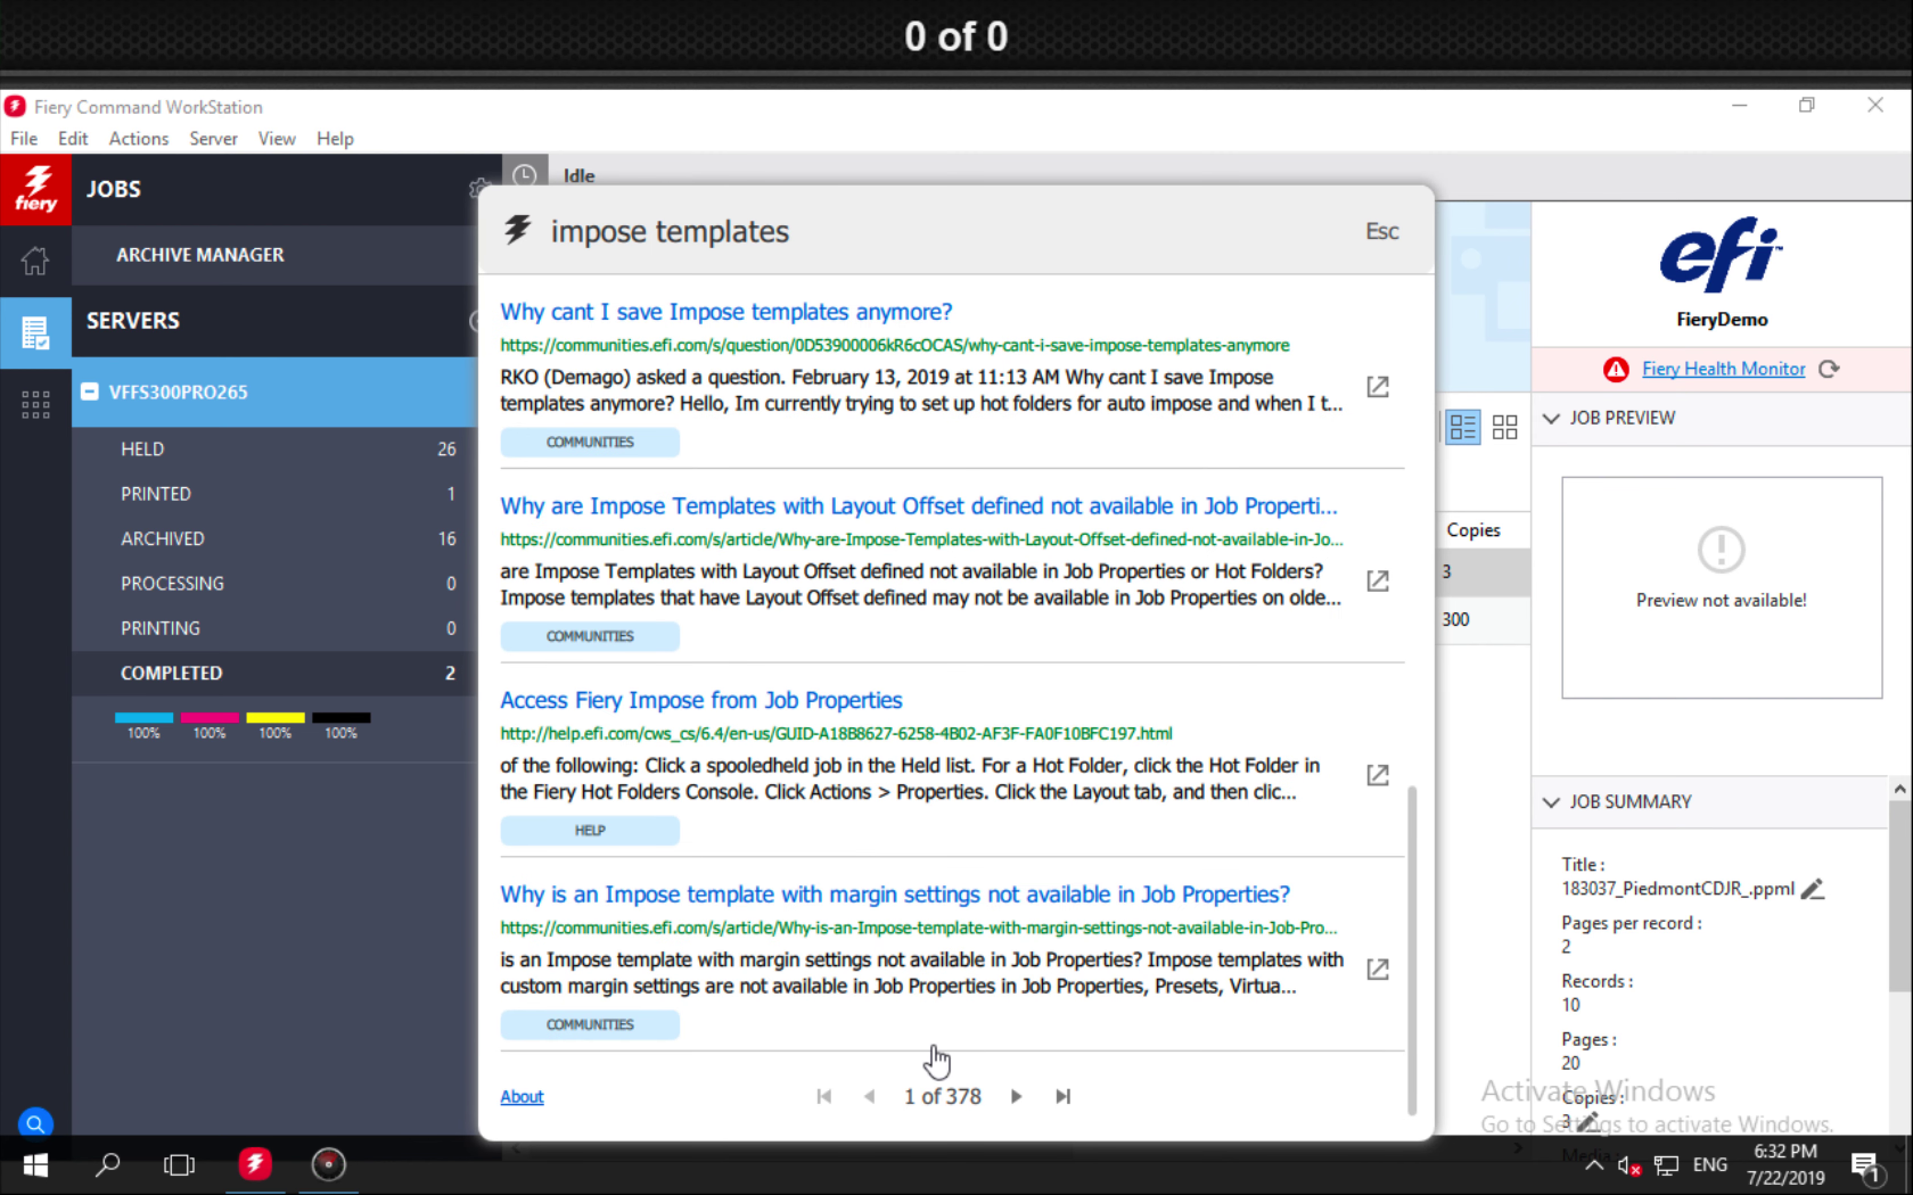
pyautogui.scroll(10, 945, 889)
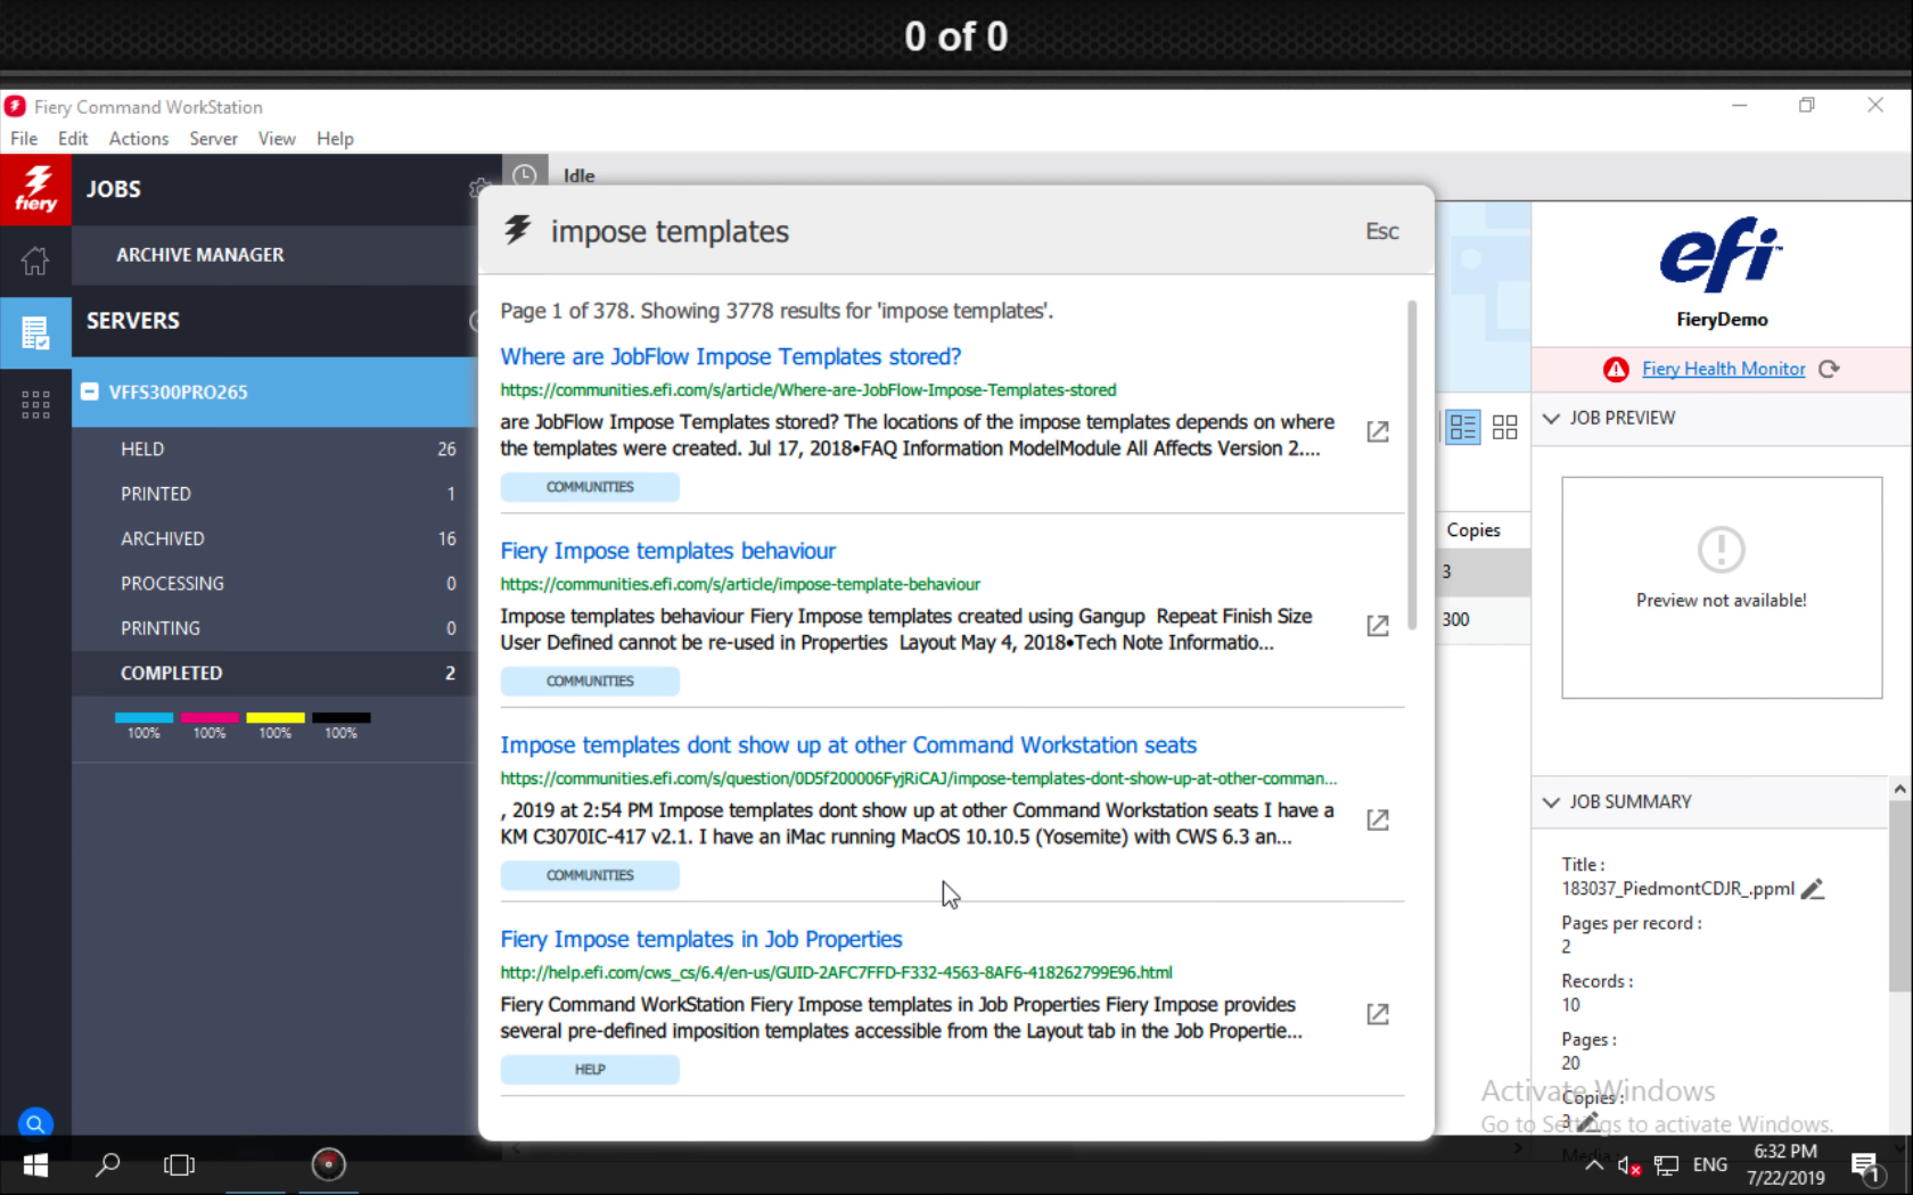
pyautogui.click(1384, 236)
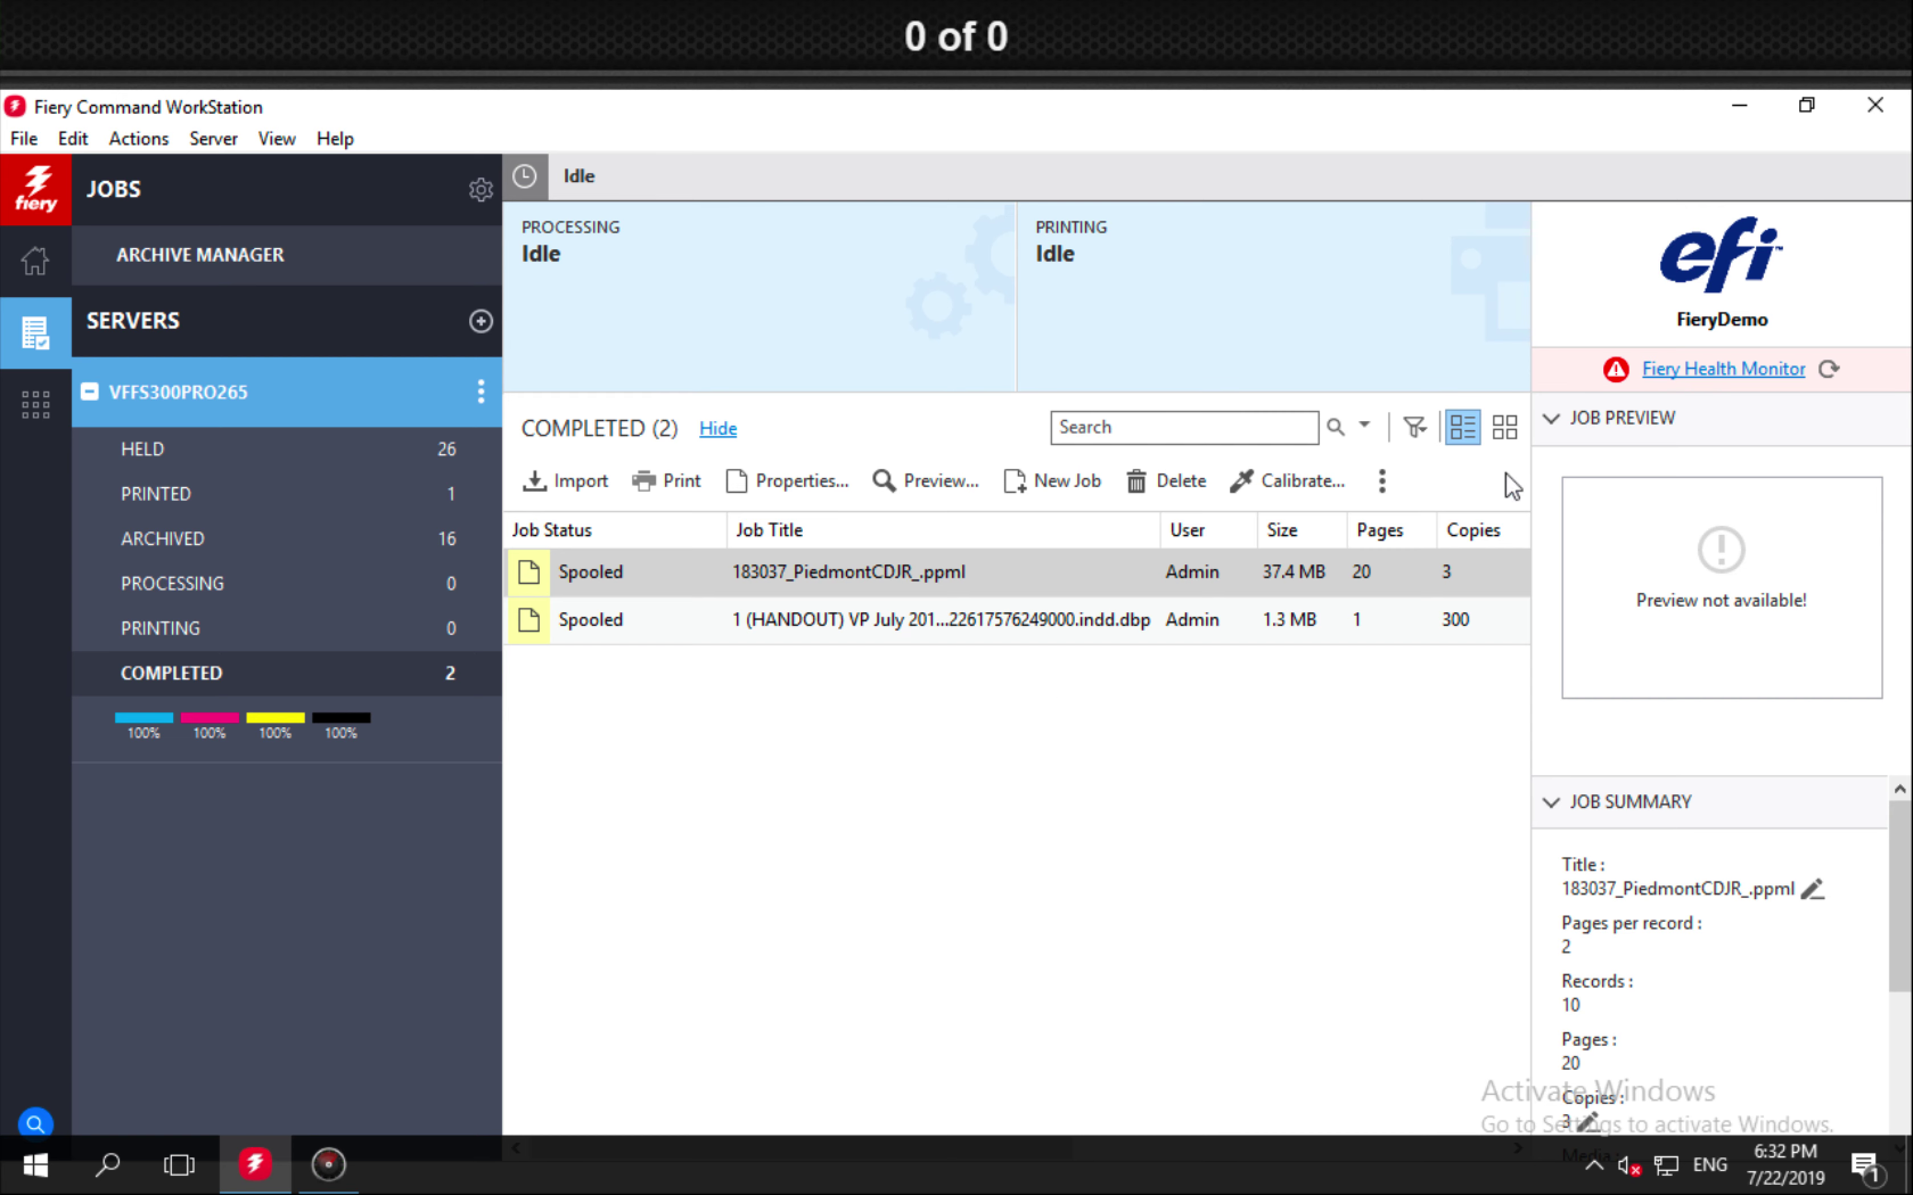
pyautogui.click(1695, 369)
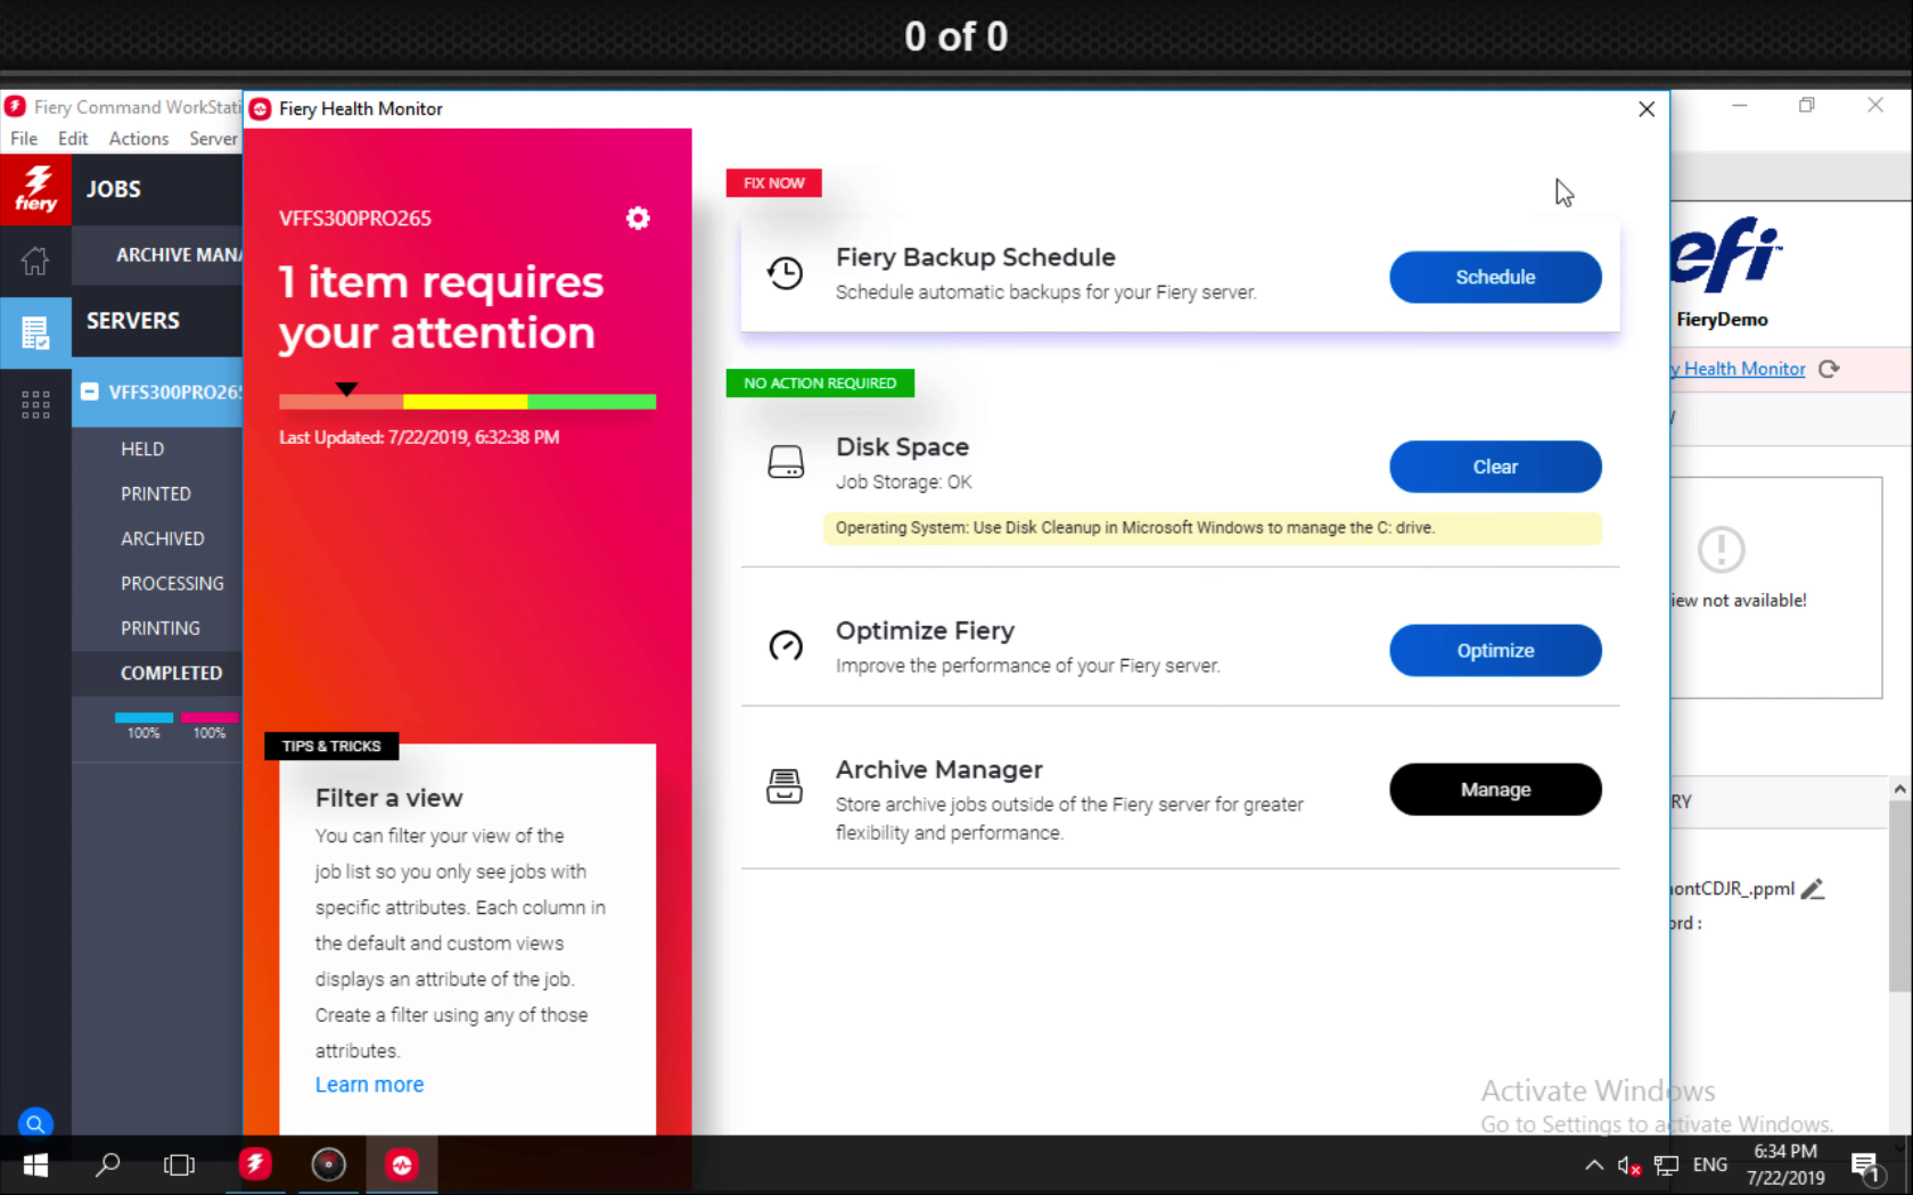
# Close the Health Monitor, show the held jobs, and view Test ticket.ffc's job properties
pyautogui.click(1646, 108)
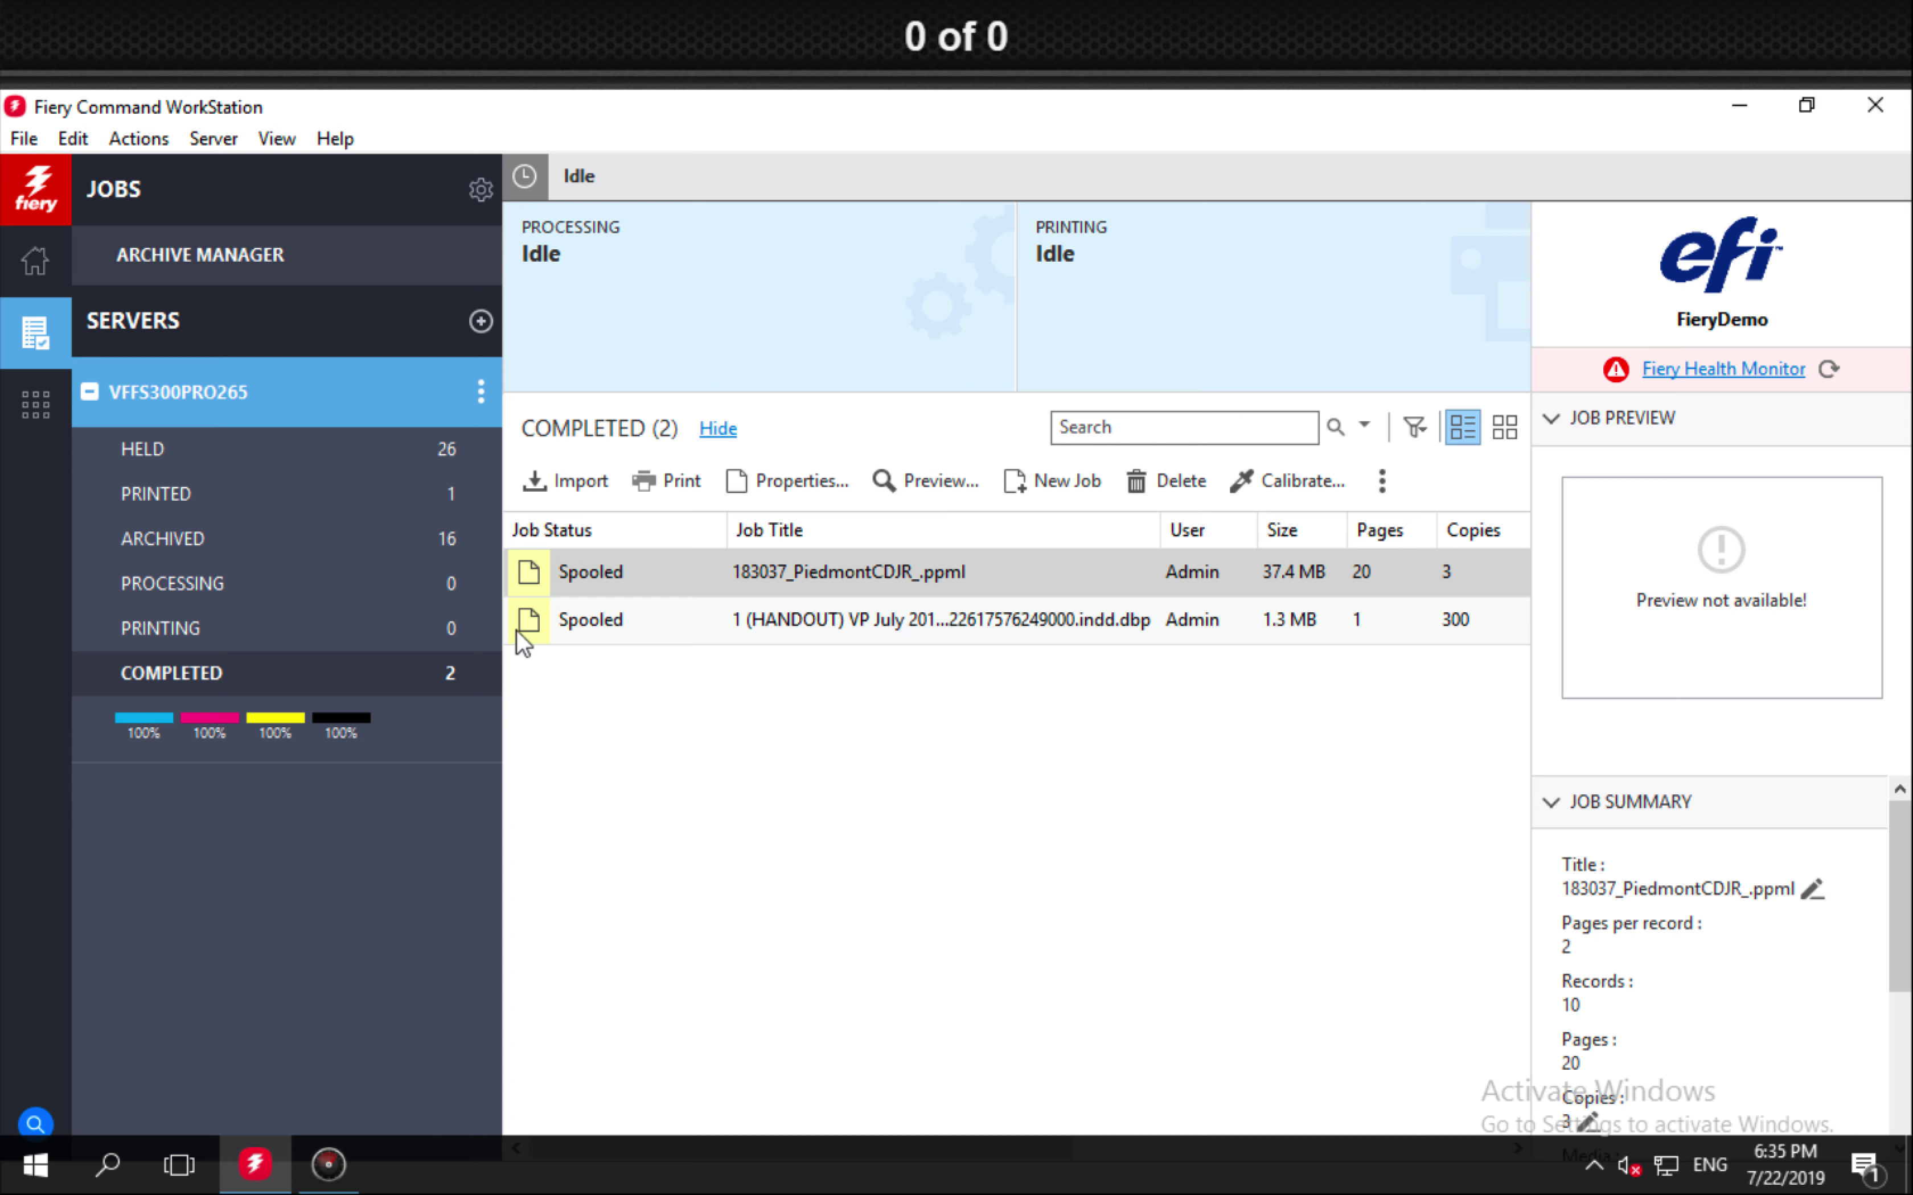
pyautogui.click(312, 463)
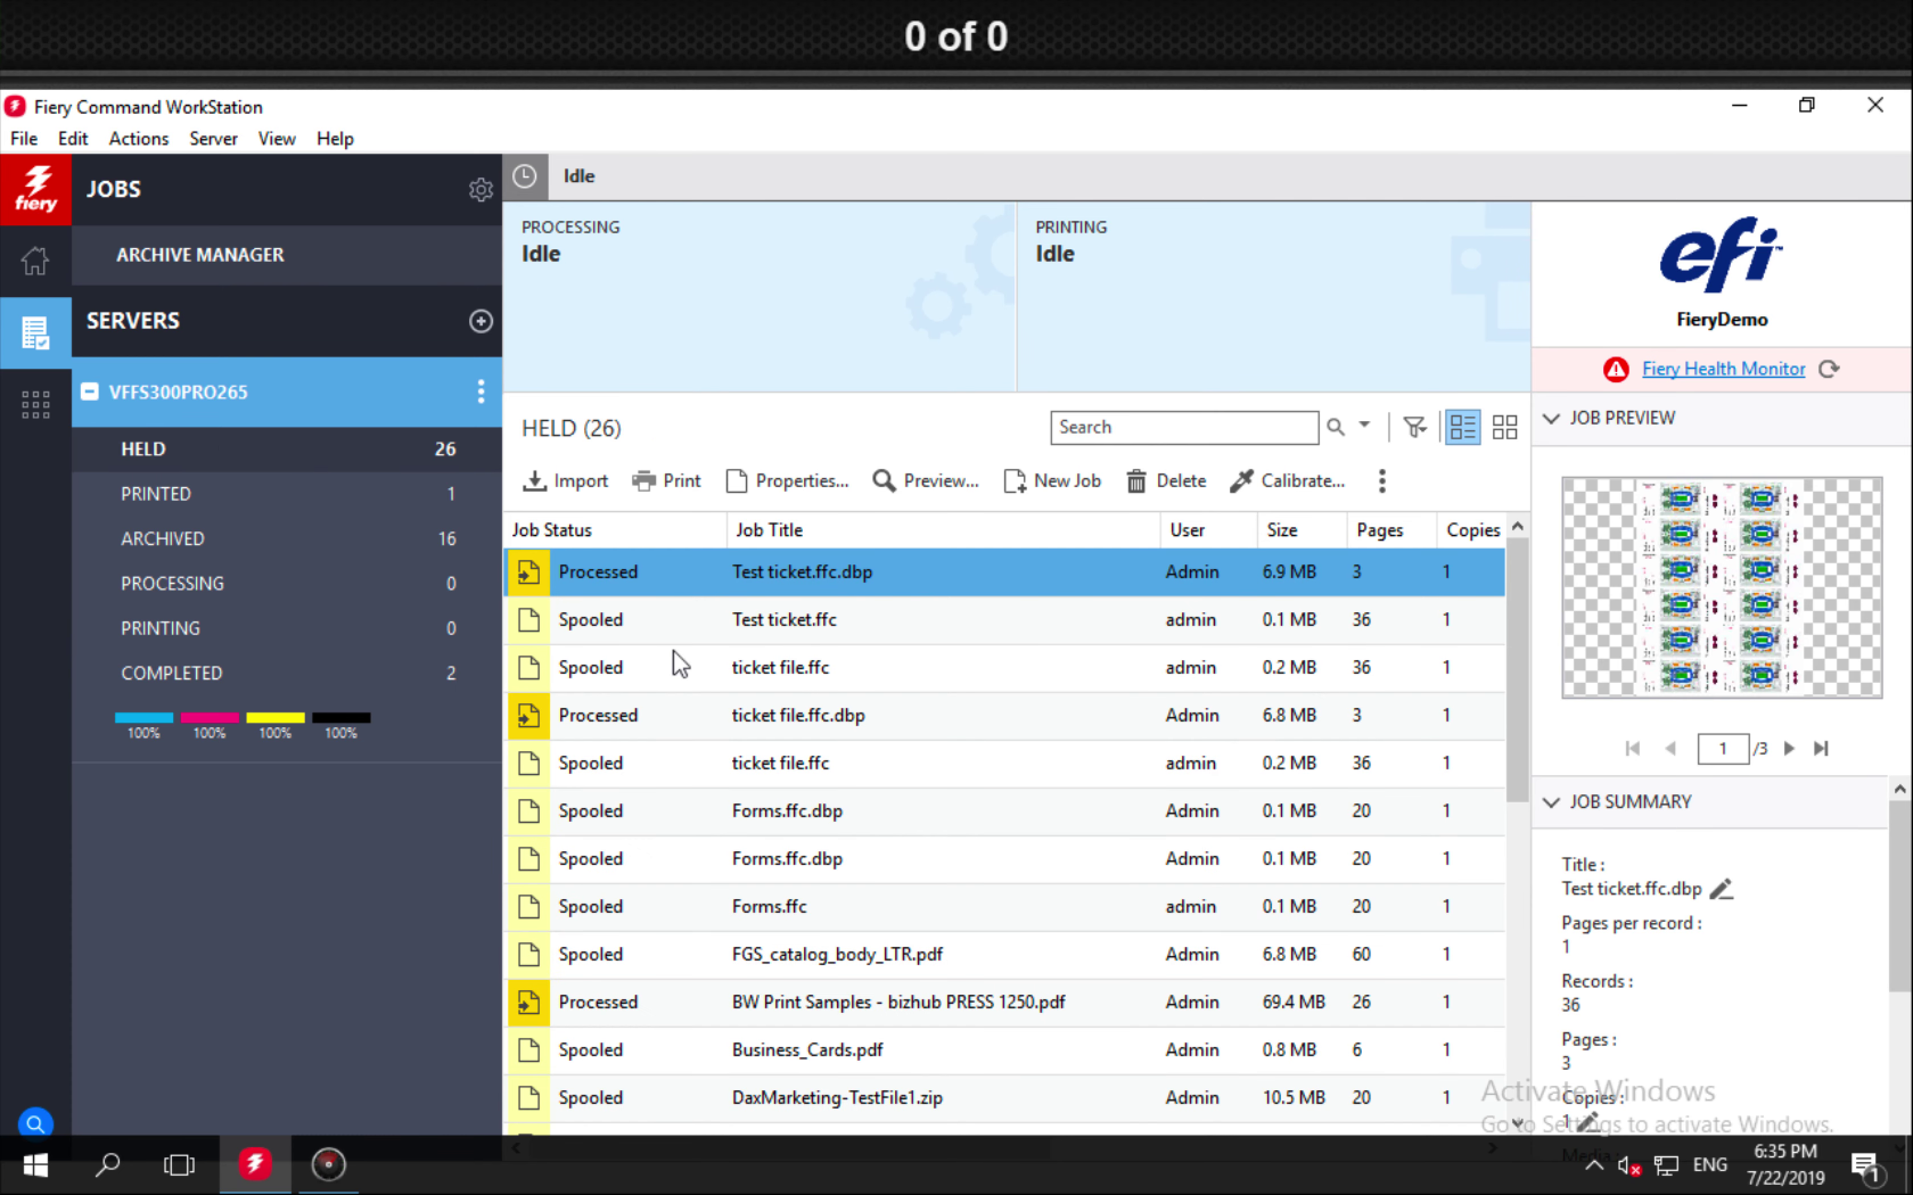
pyautogui.rightClick(756, 628)
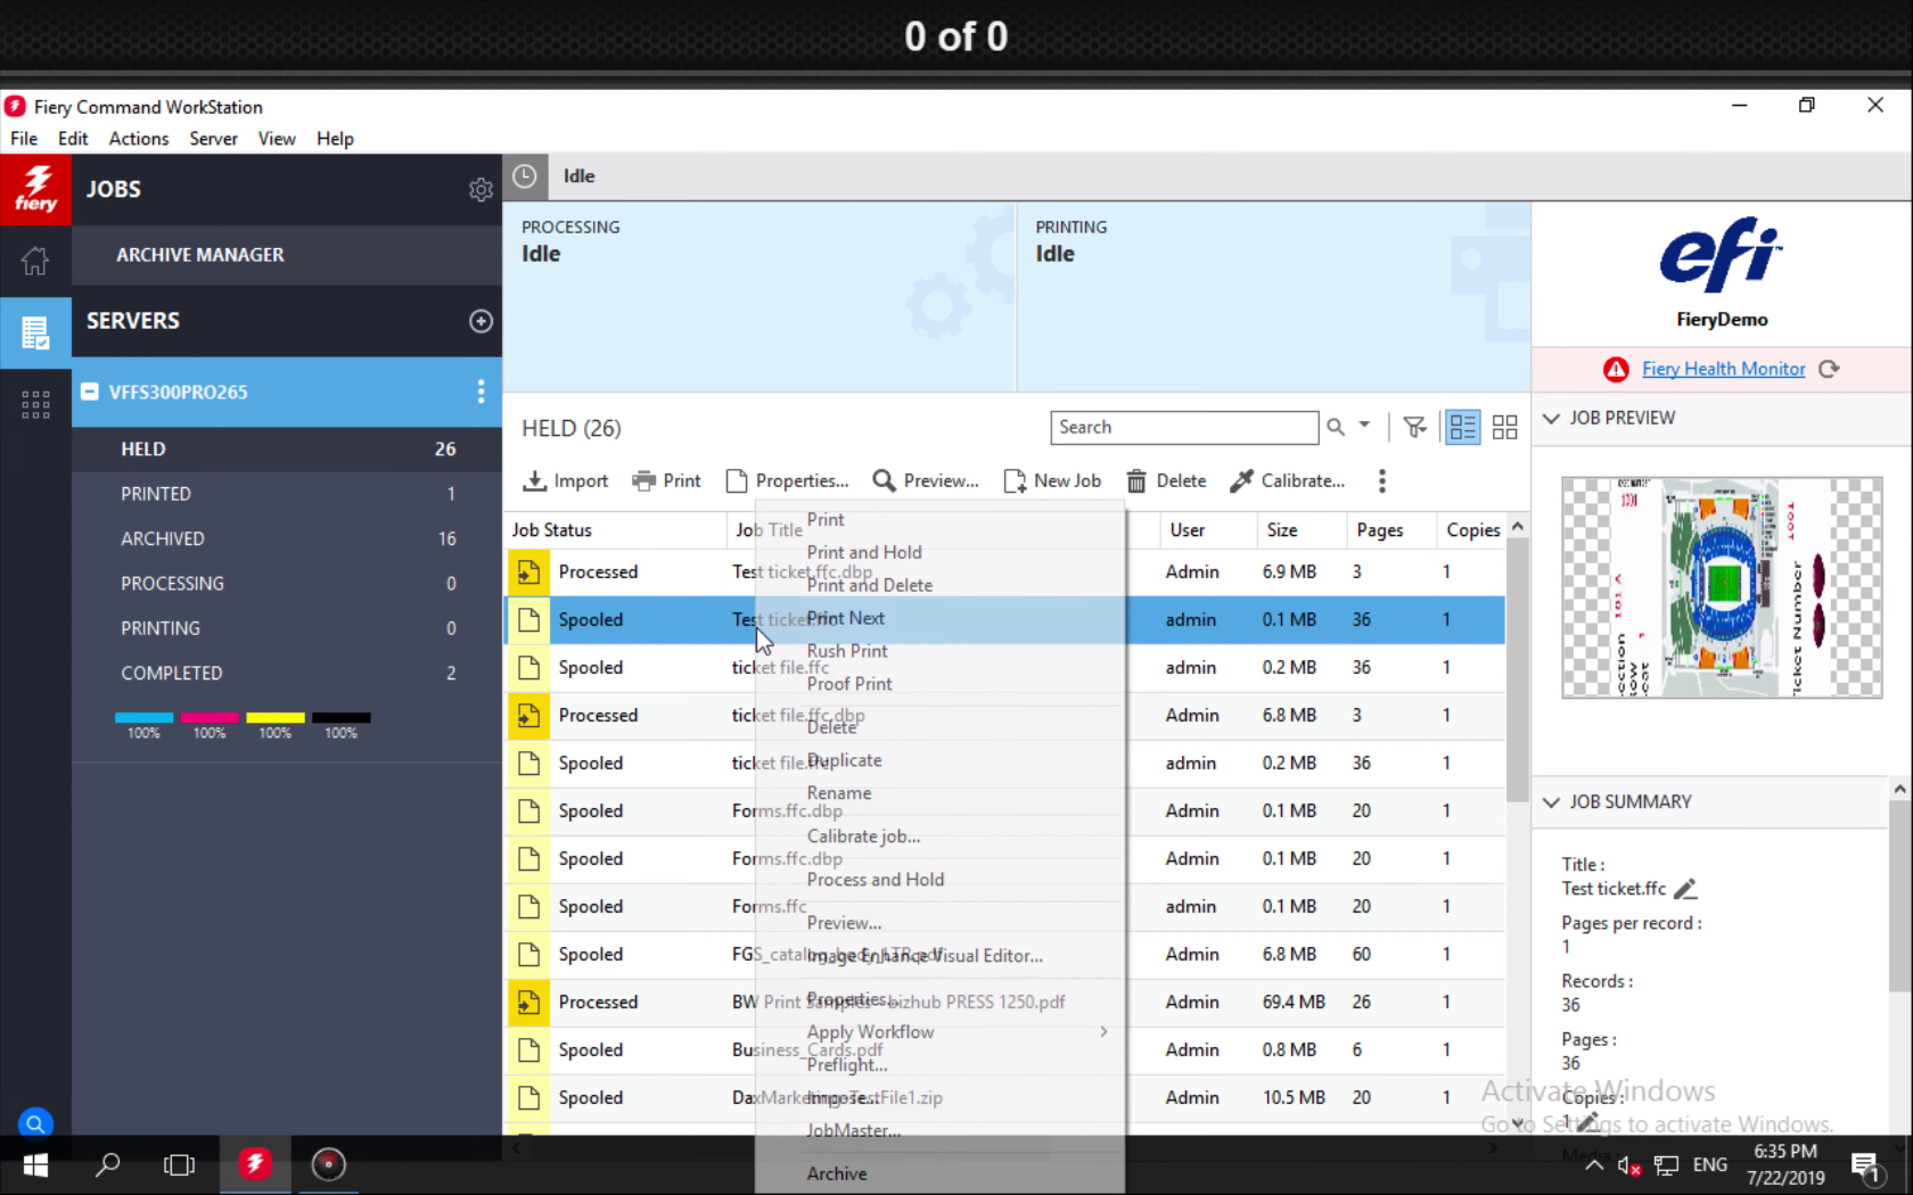
pyautogui.click(838, 1009)
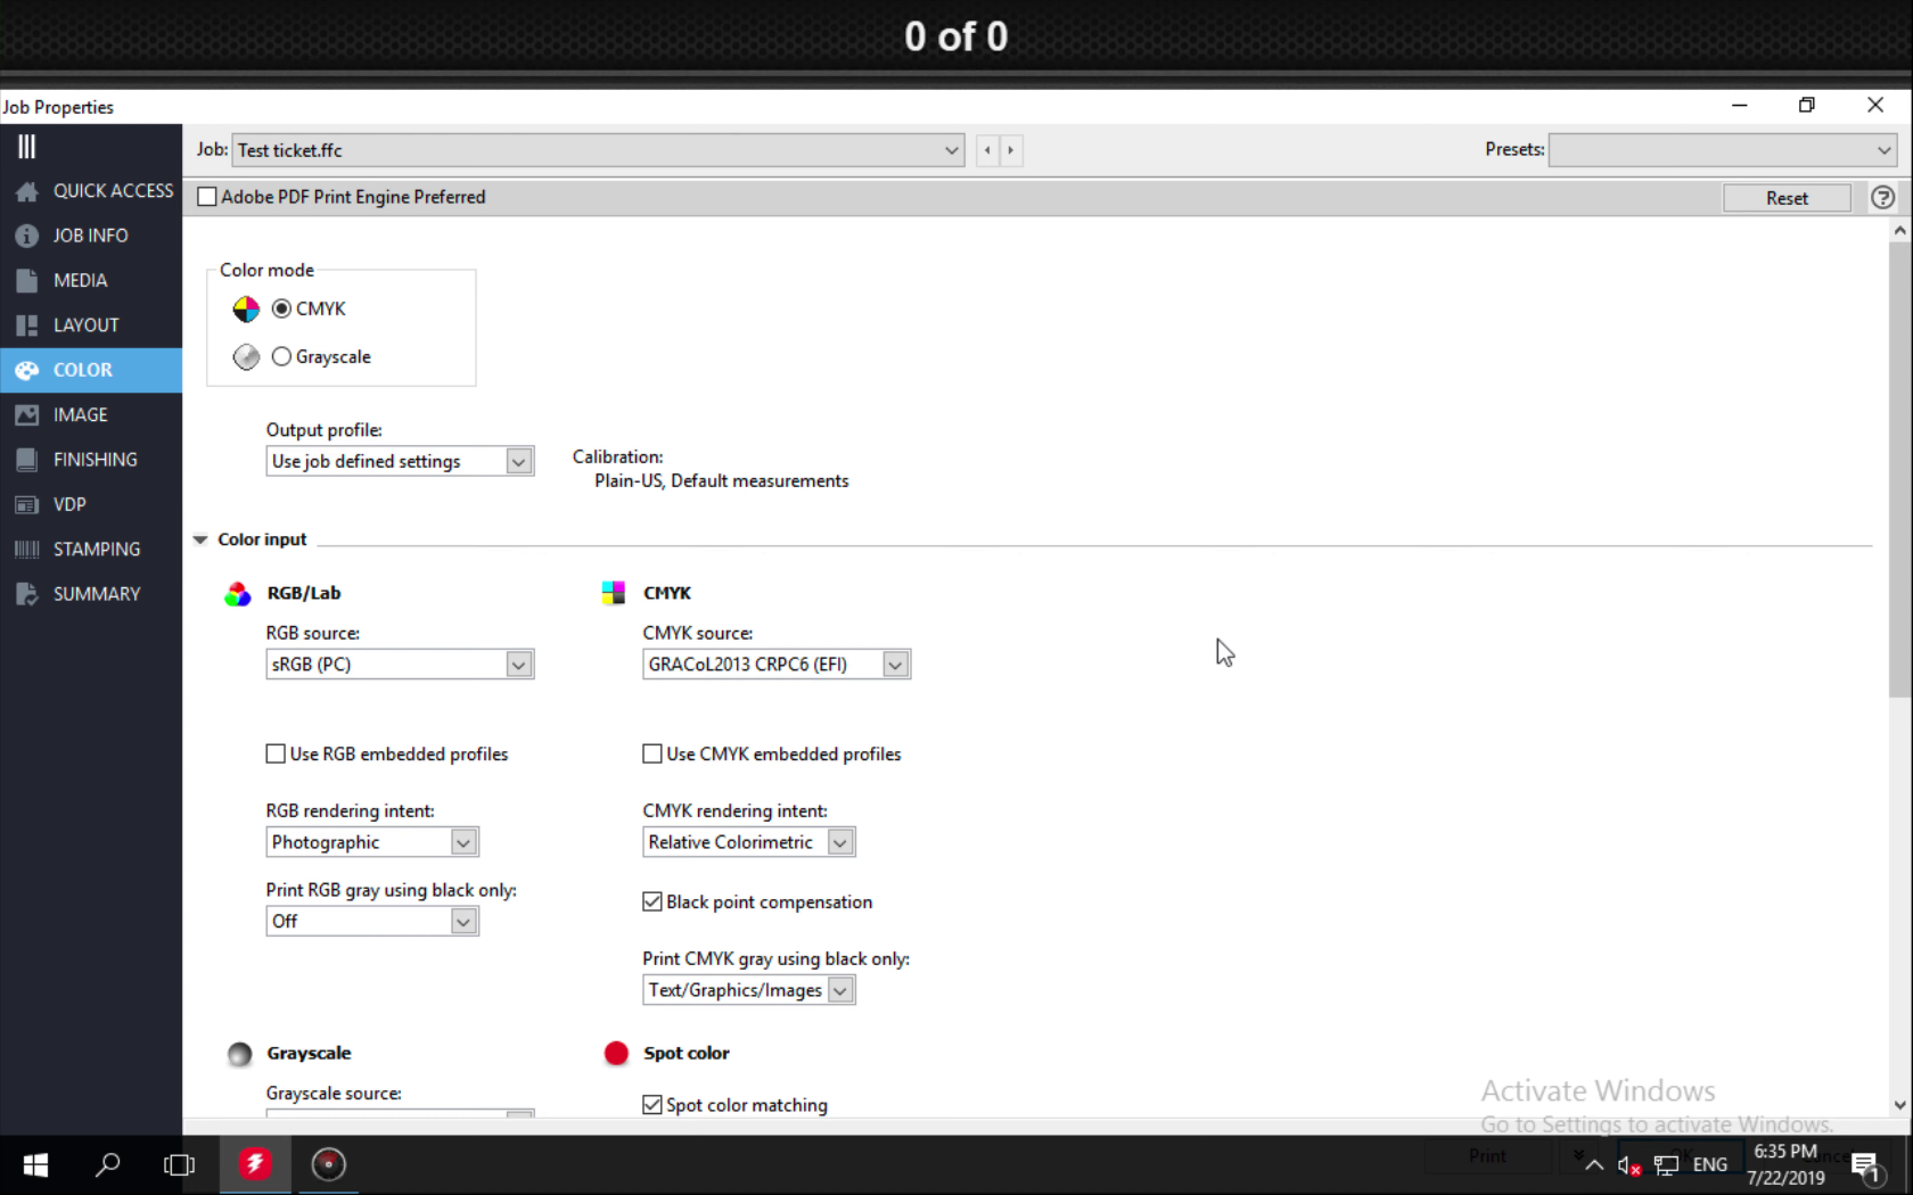
pyautogui.click(1872, 101)
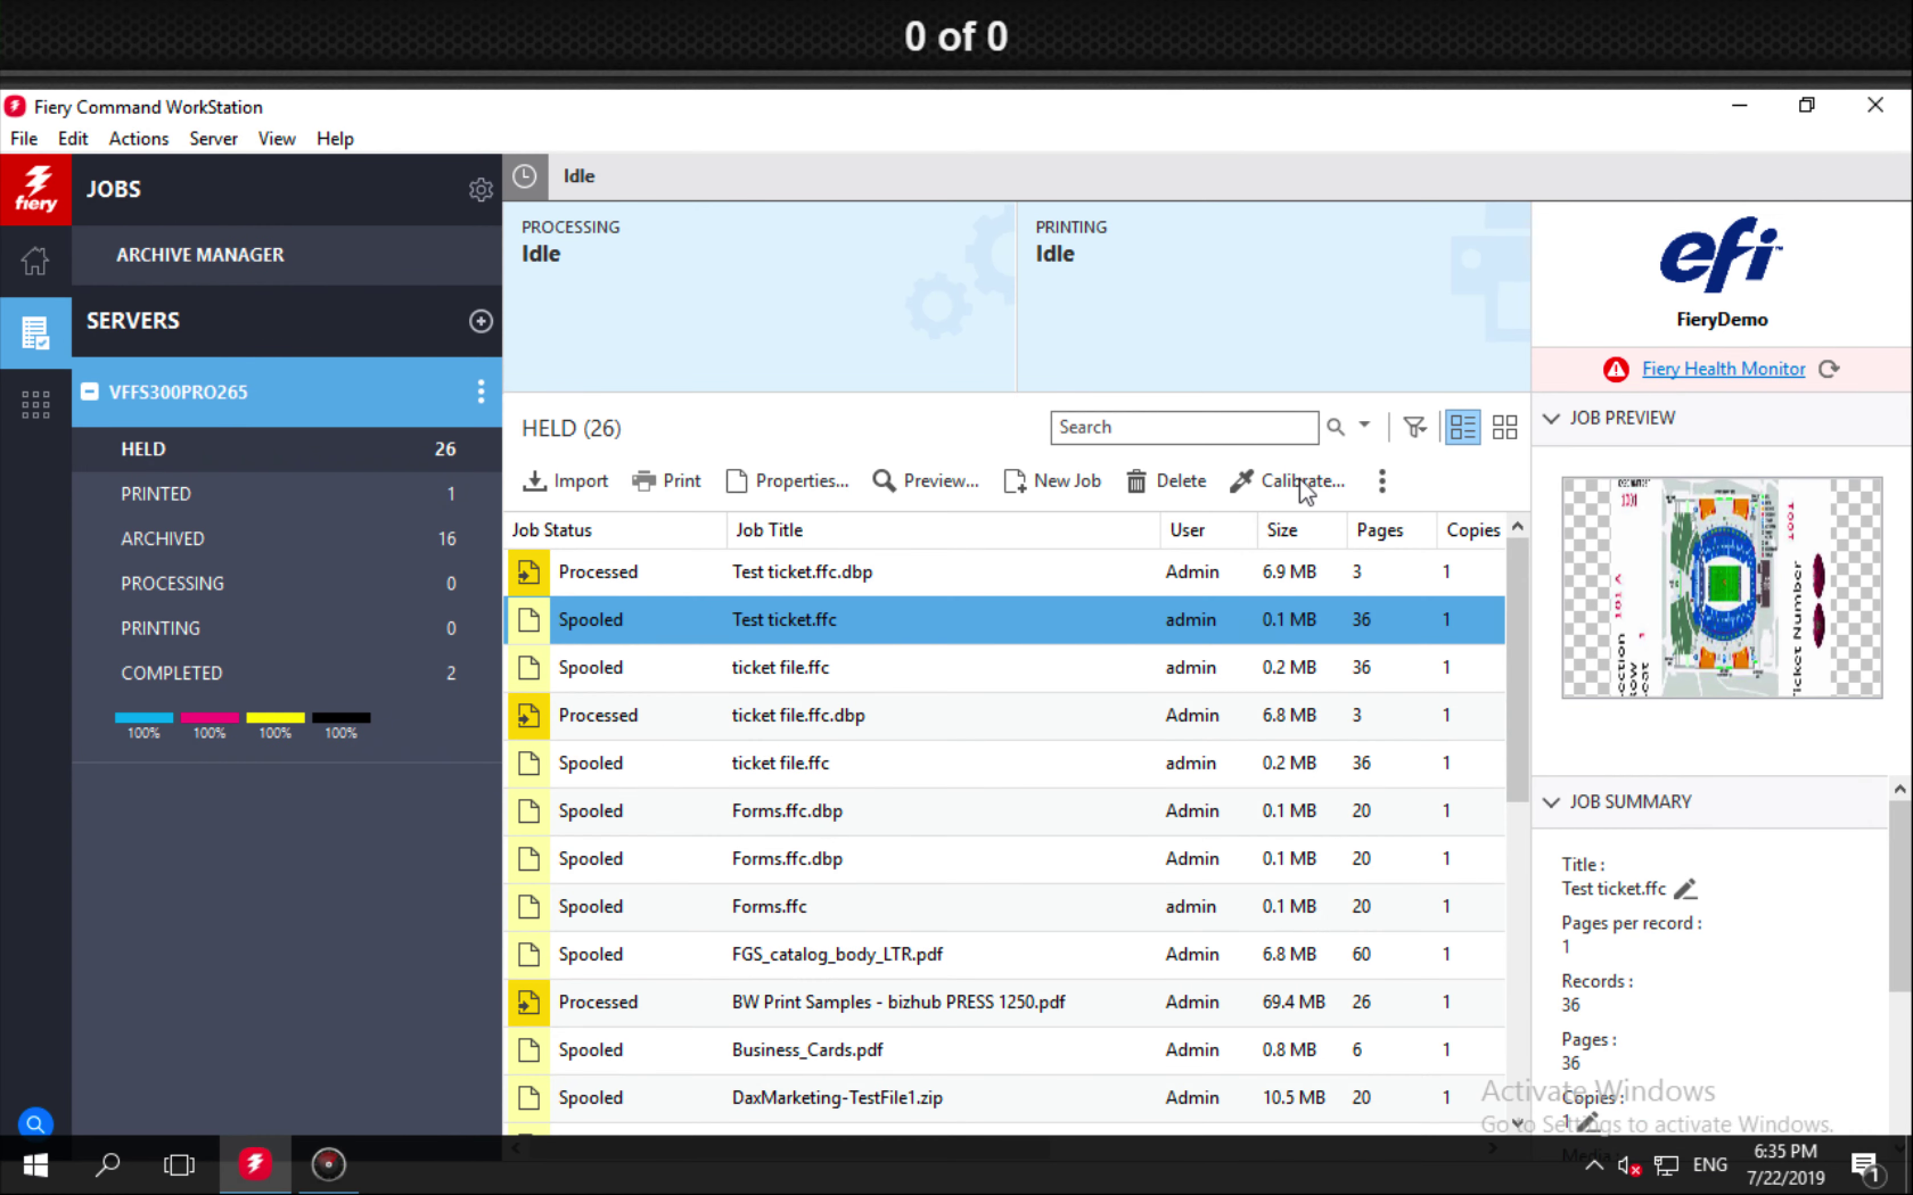
# Review ticket file.ffc's image quality properties, then bring up actions for FGS_catalog_body_LTR.pdf
pyautogui.click(803, 675)
pyautogui.rightClick(802, 672)
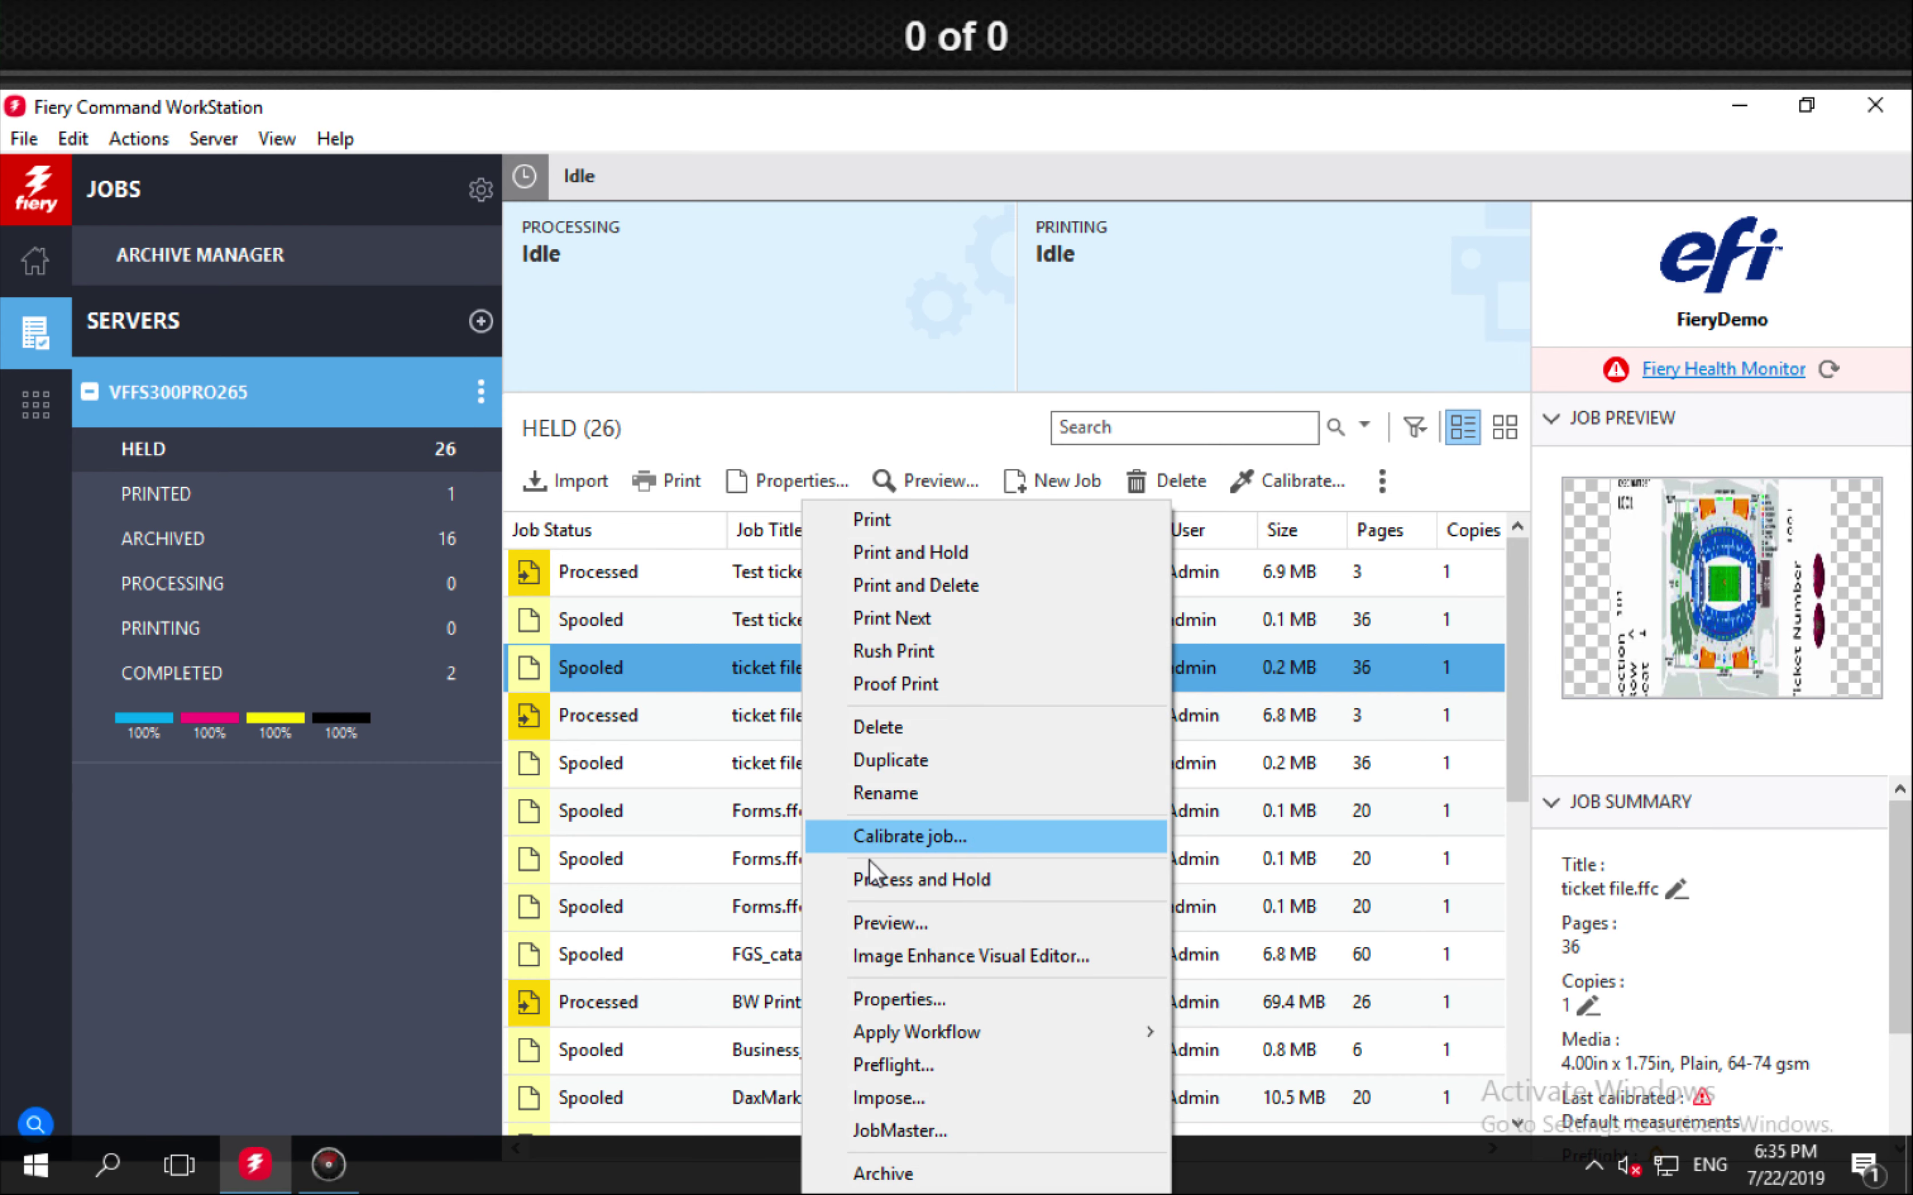
pyautogui.click(875, 994)
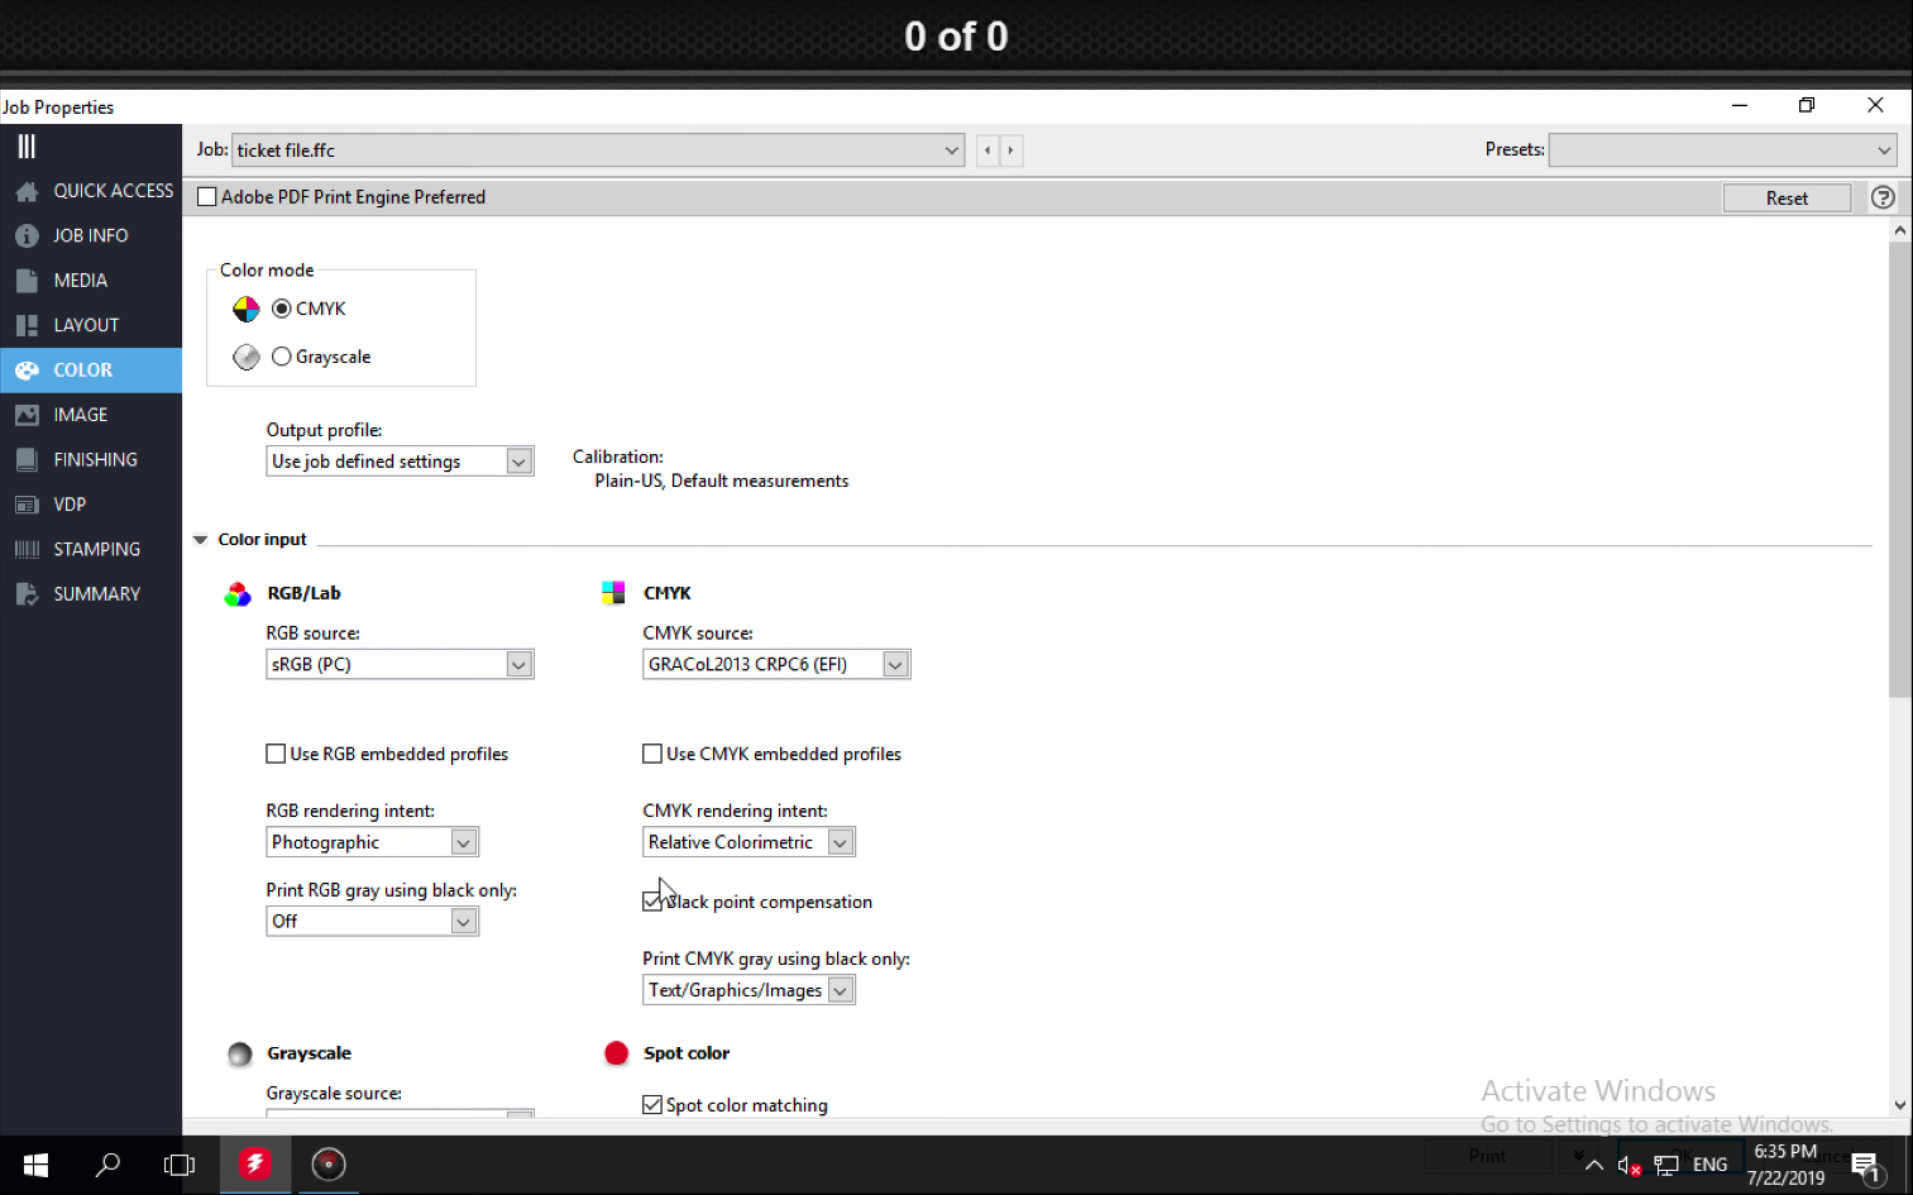
pyautogui.click(93, 420)
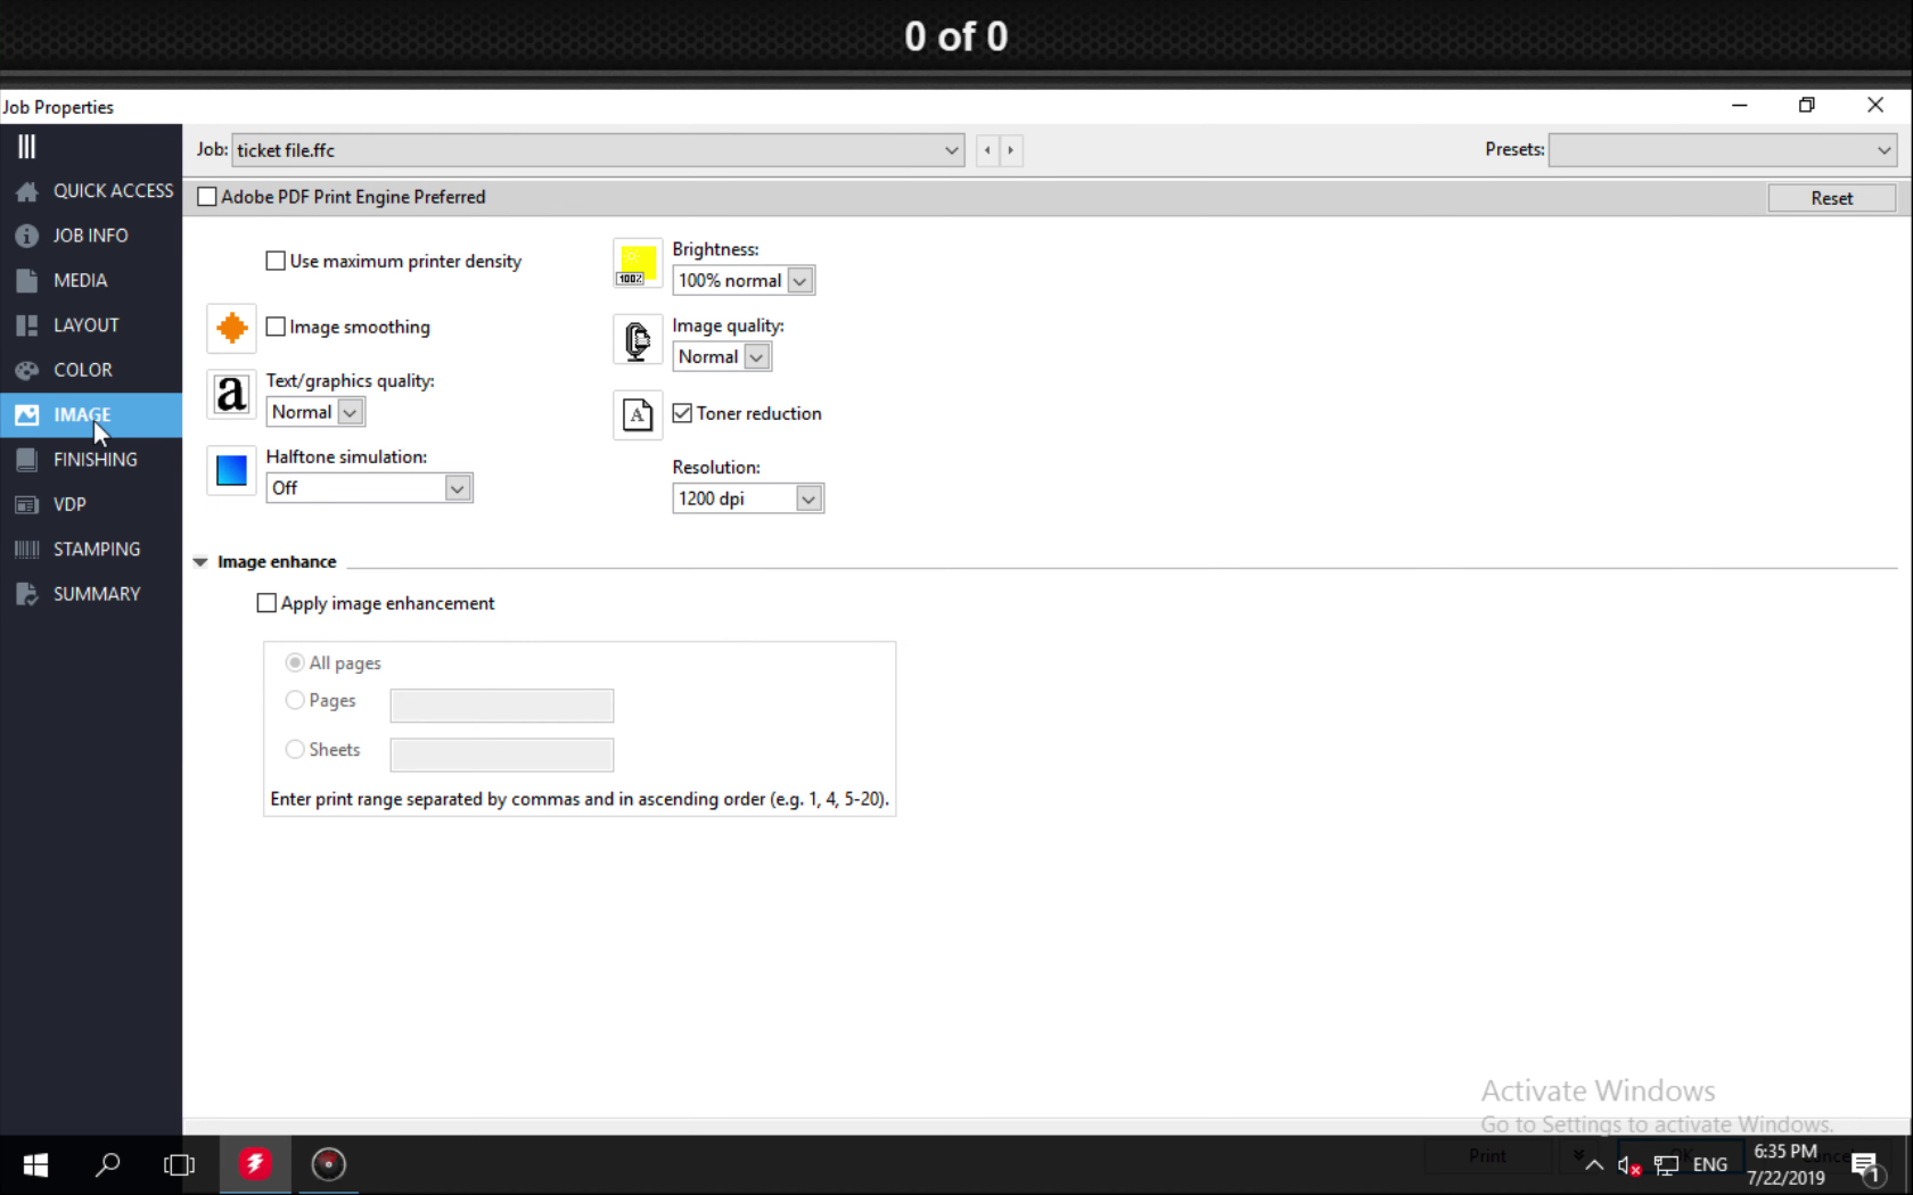
pyautogui.click(1874, 104)
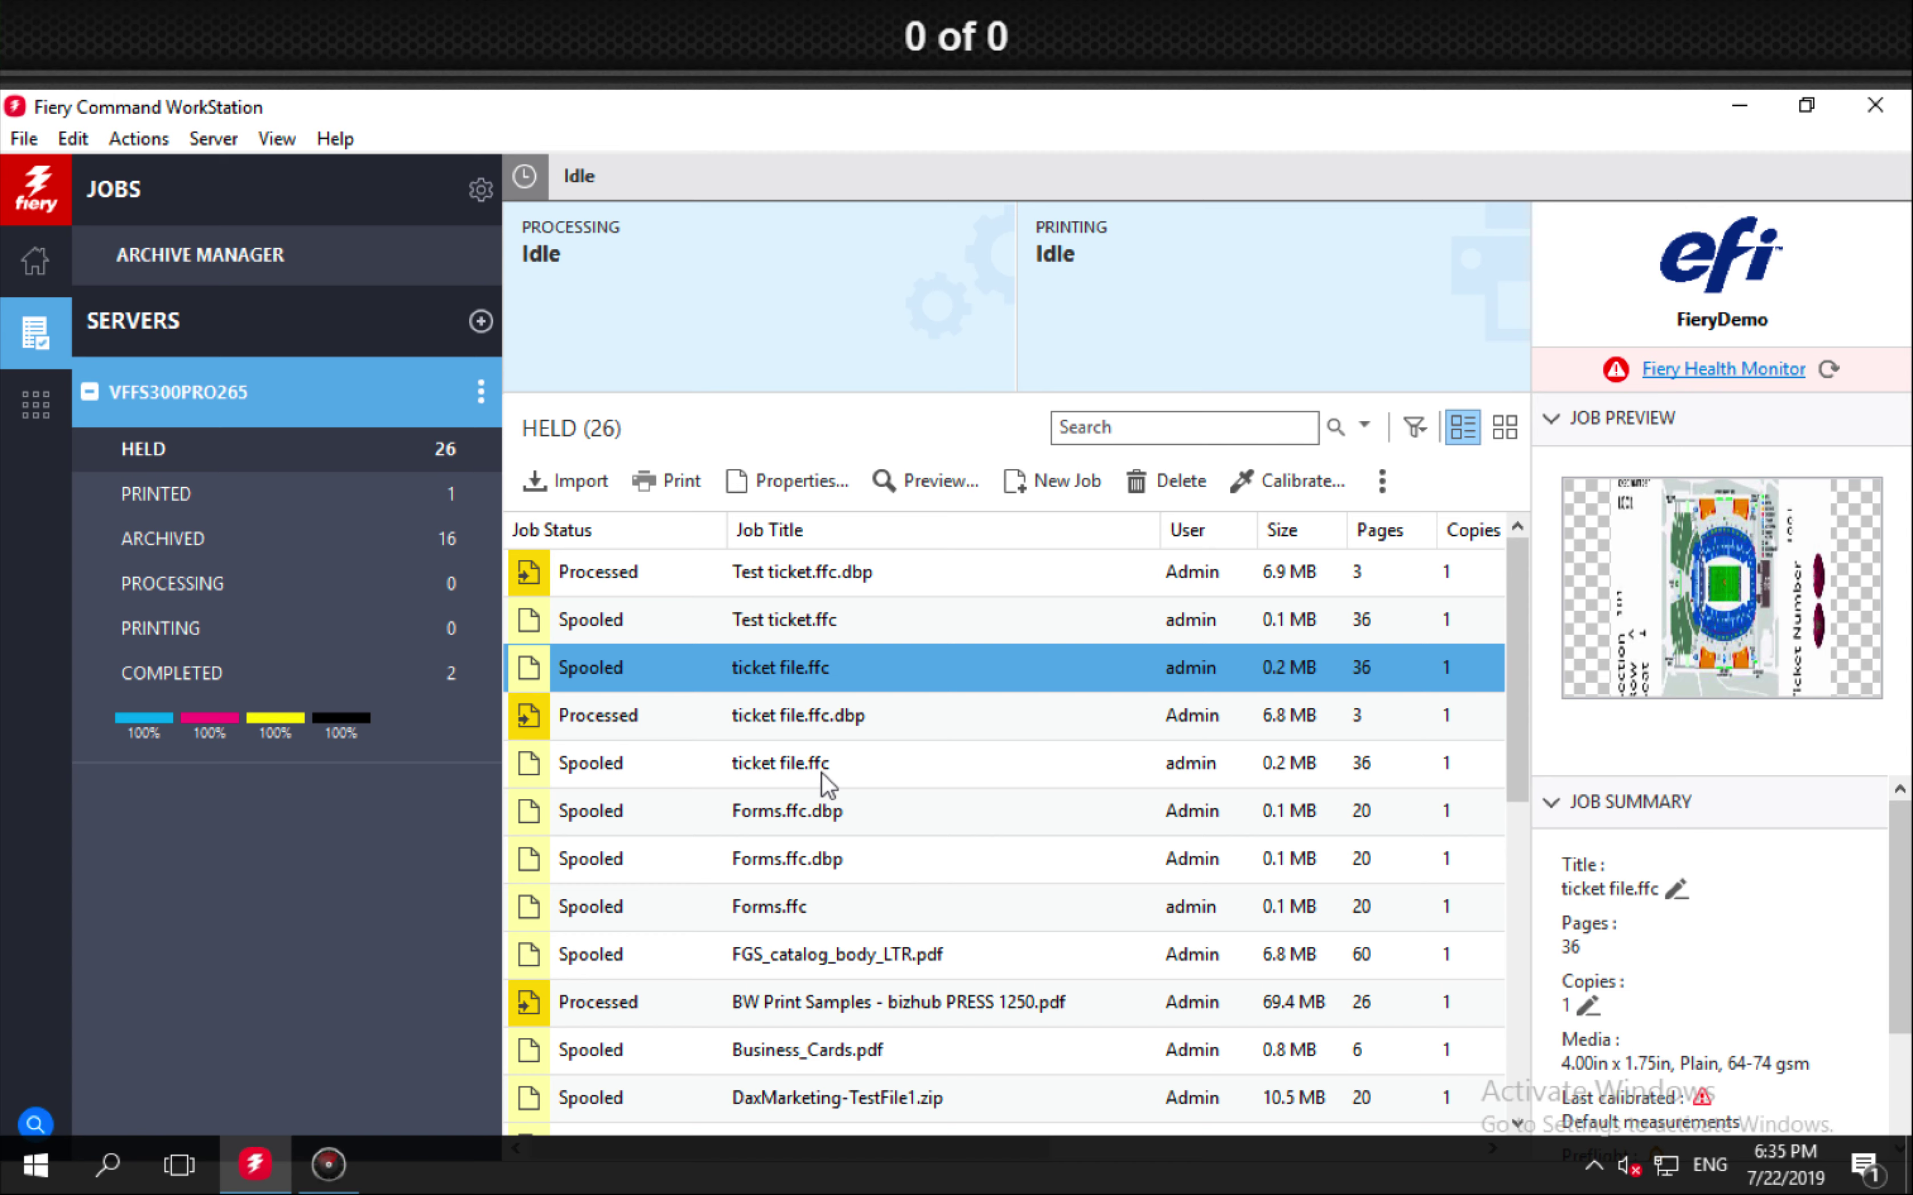
pyautogui.rightClick(819, 942)
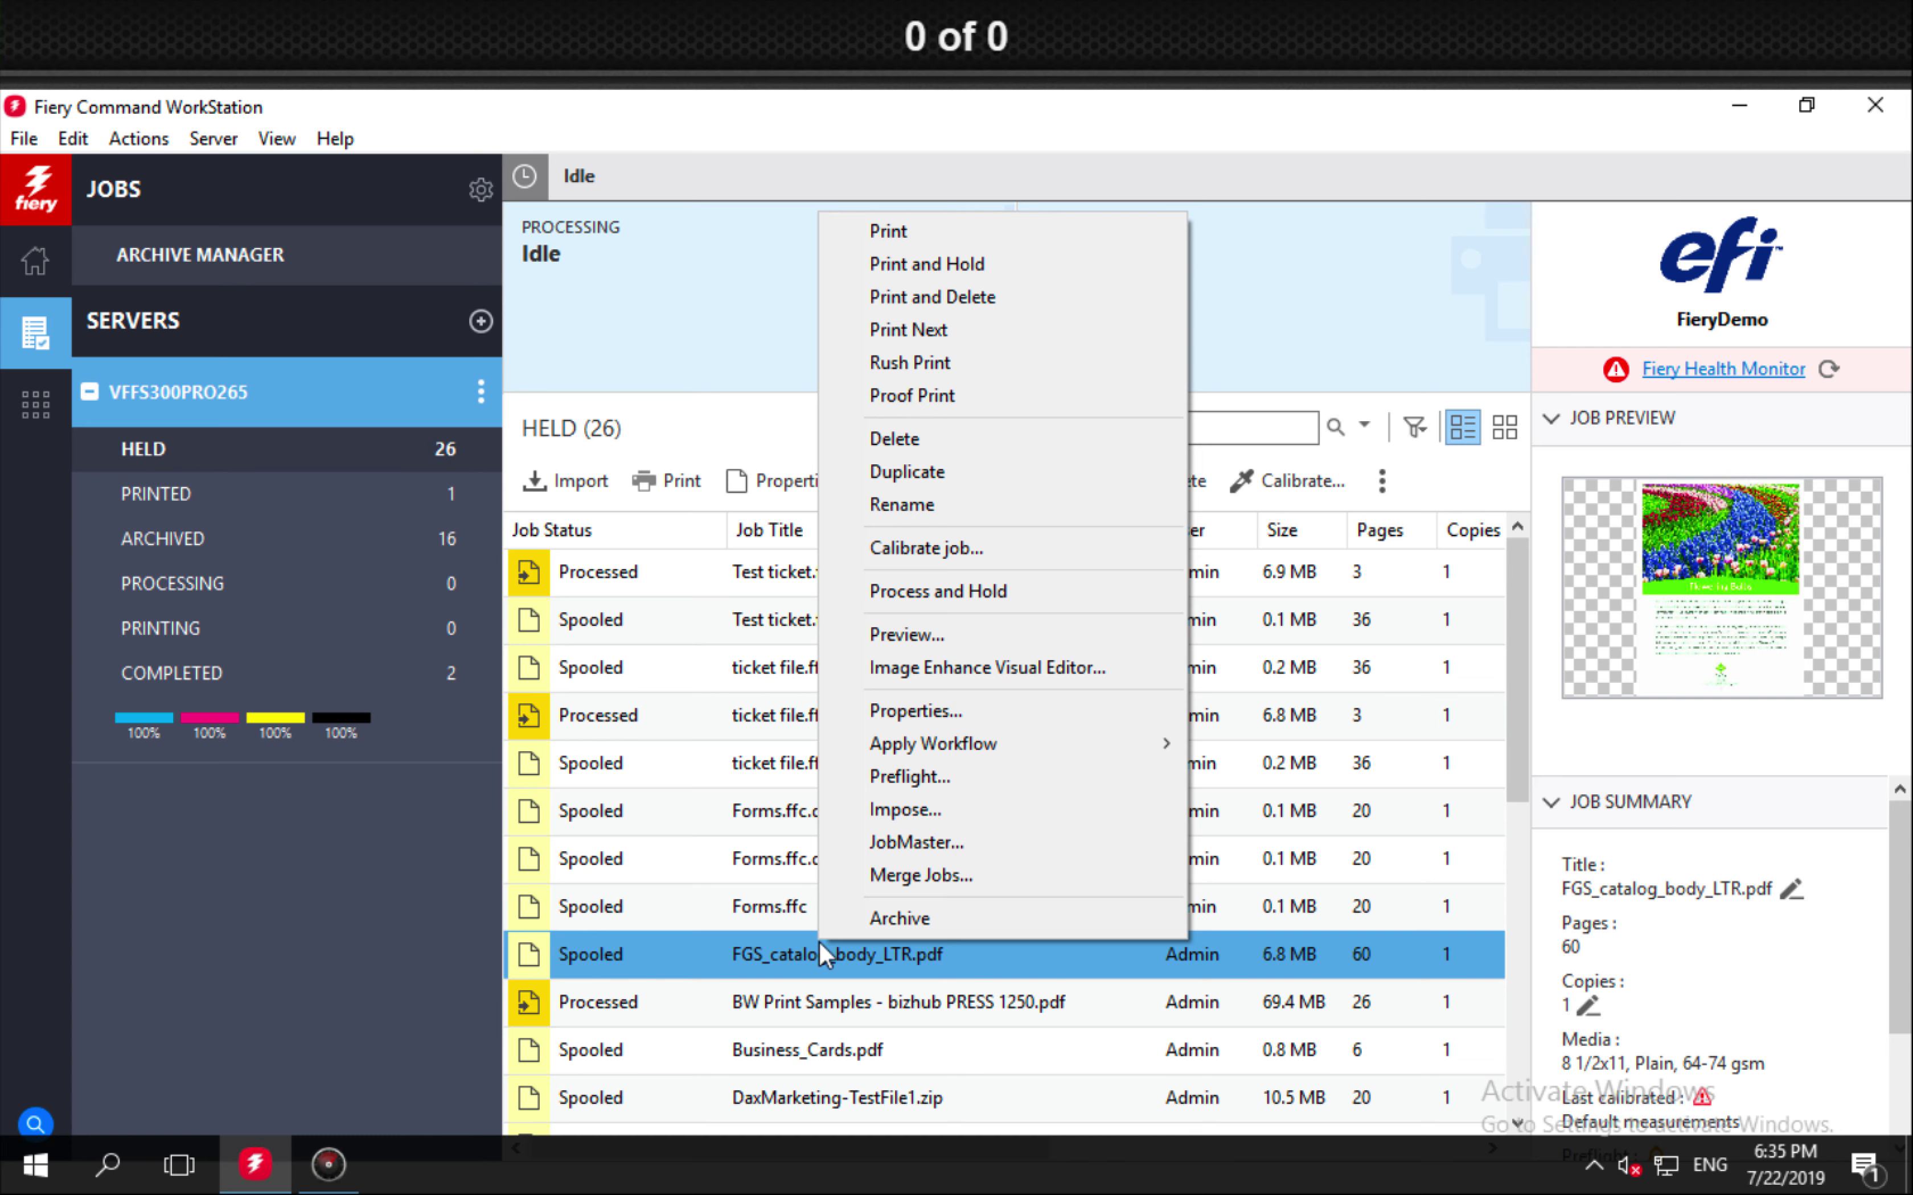
# Choose Impose to open FGS_catalog_body_LTR.pdf in Fiery JobMaster-Impose
pyautogui.click(905, 809)
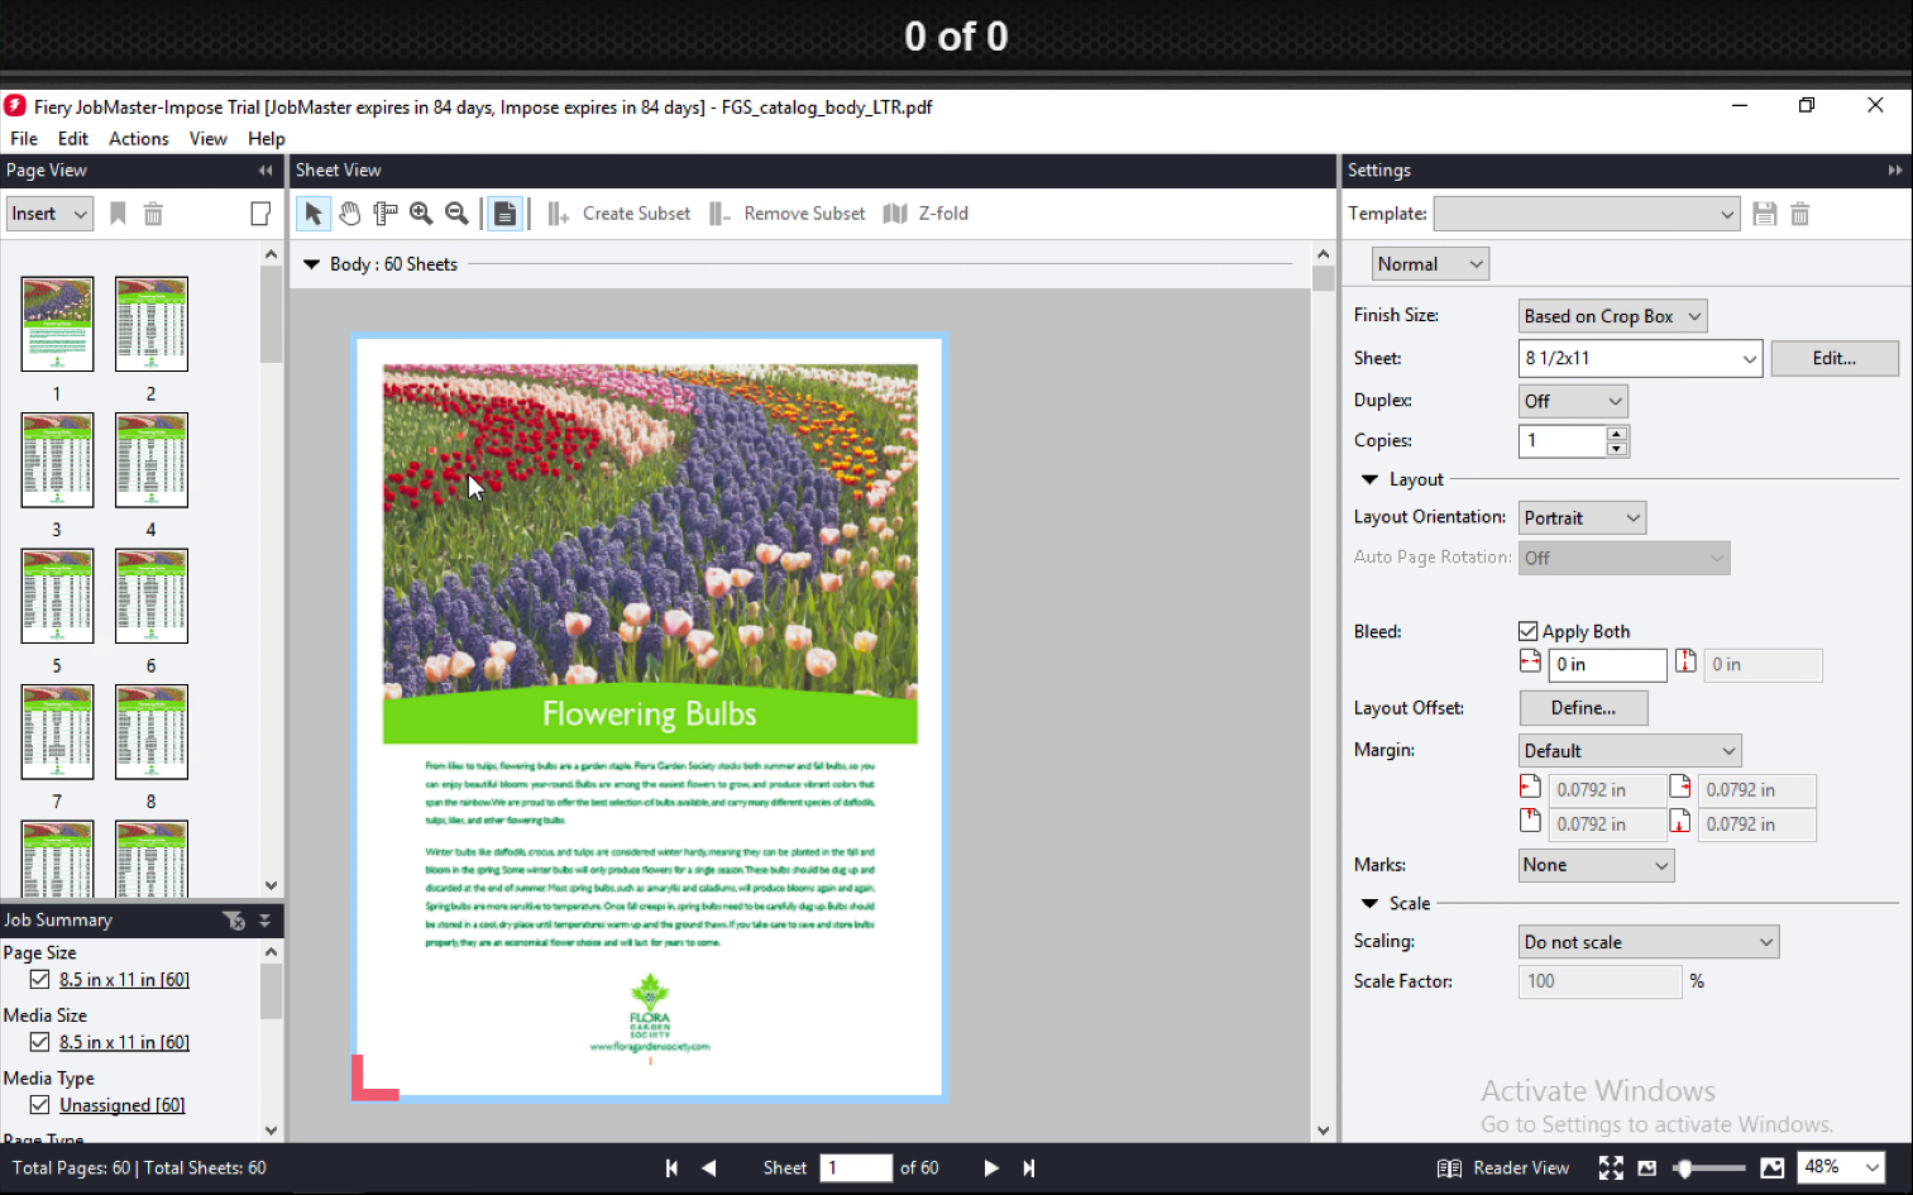
# Enable importing finisher layout files in Impose preferences, keeping the Duplo DC-646 (2-digit barcode) device
pyautogui.click(130, 146)
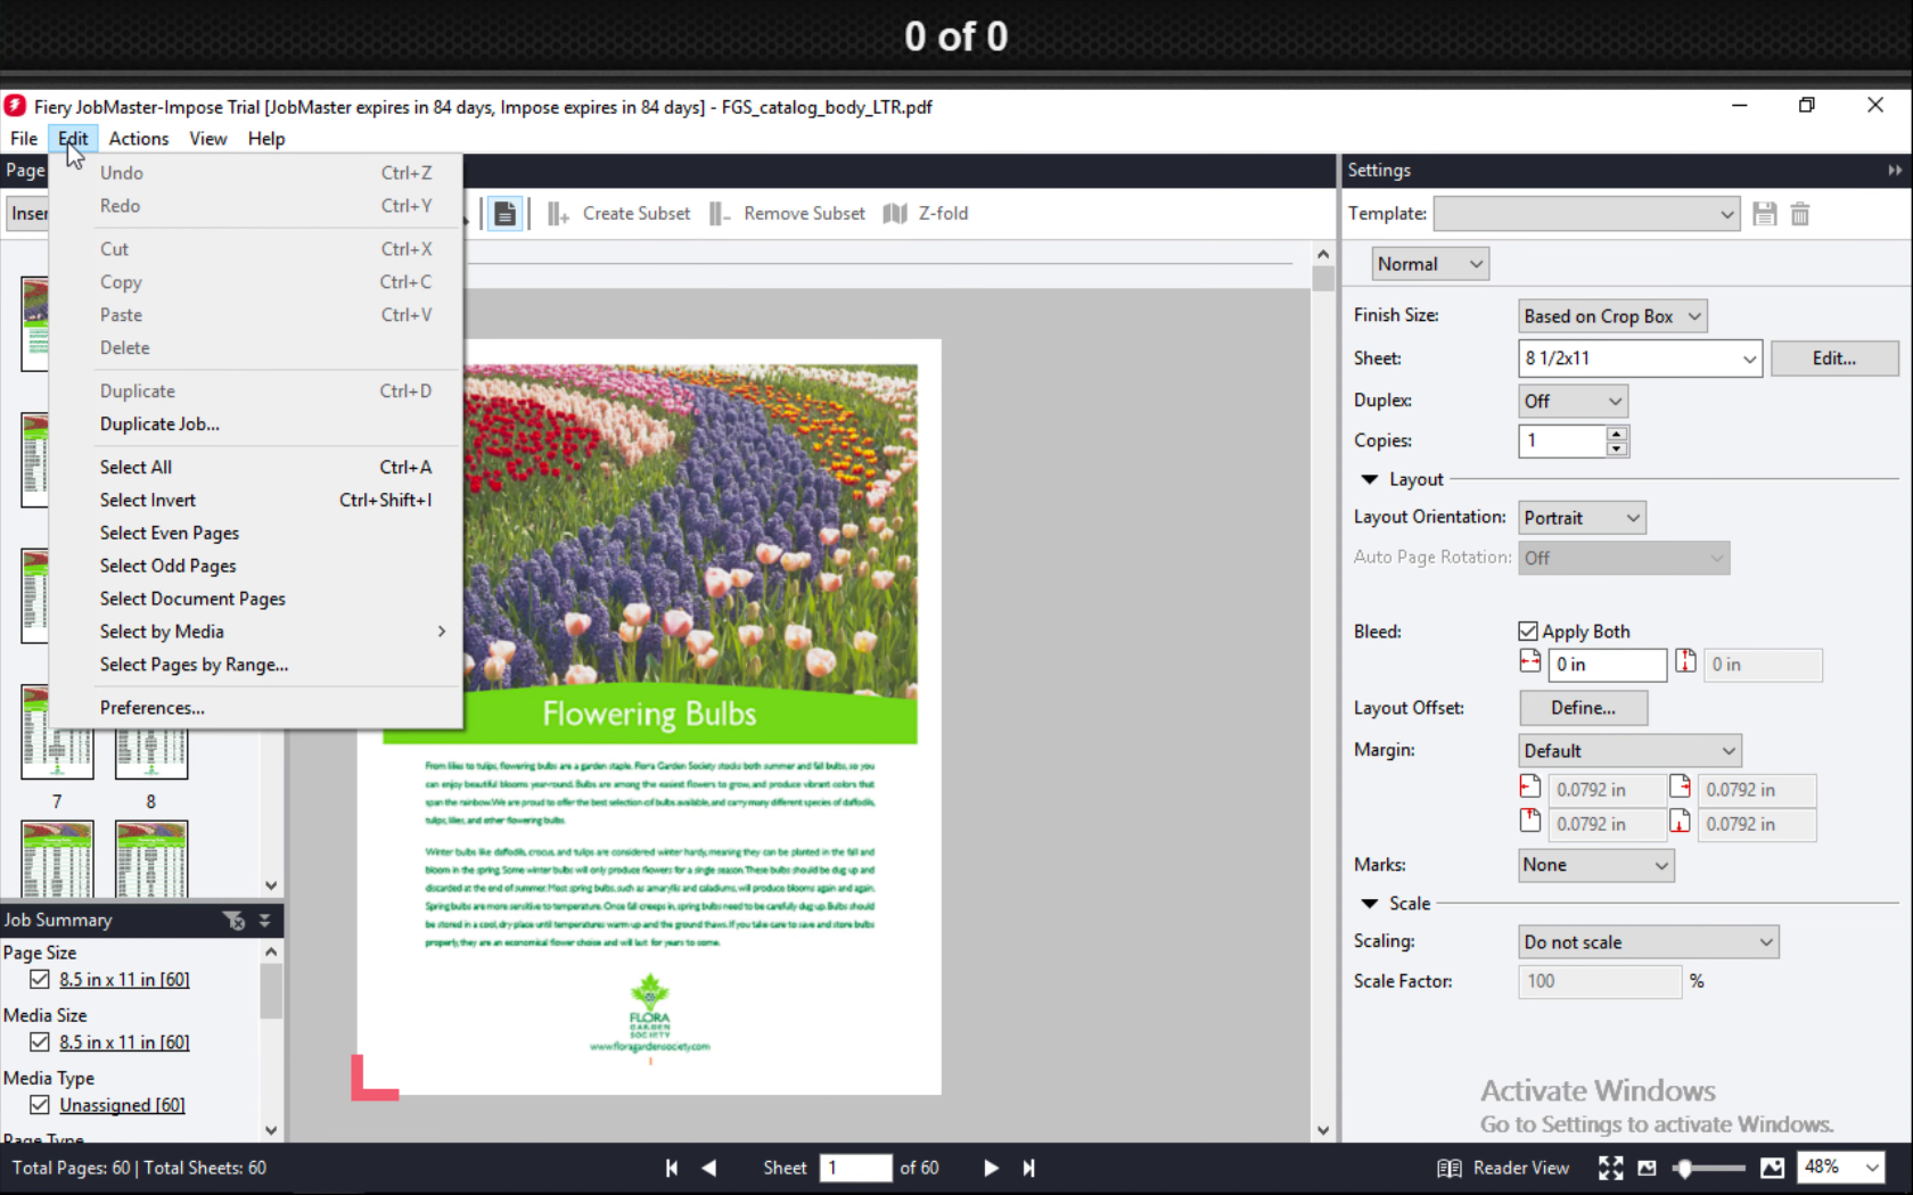
pyautogui.moveTo(269, 141)
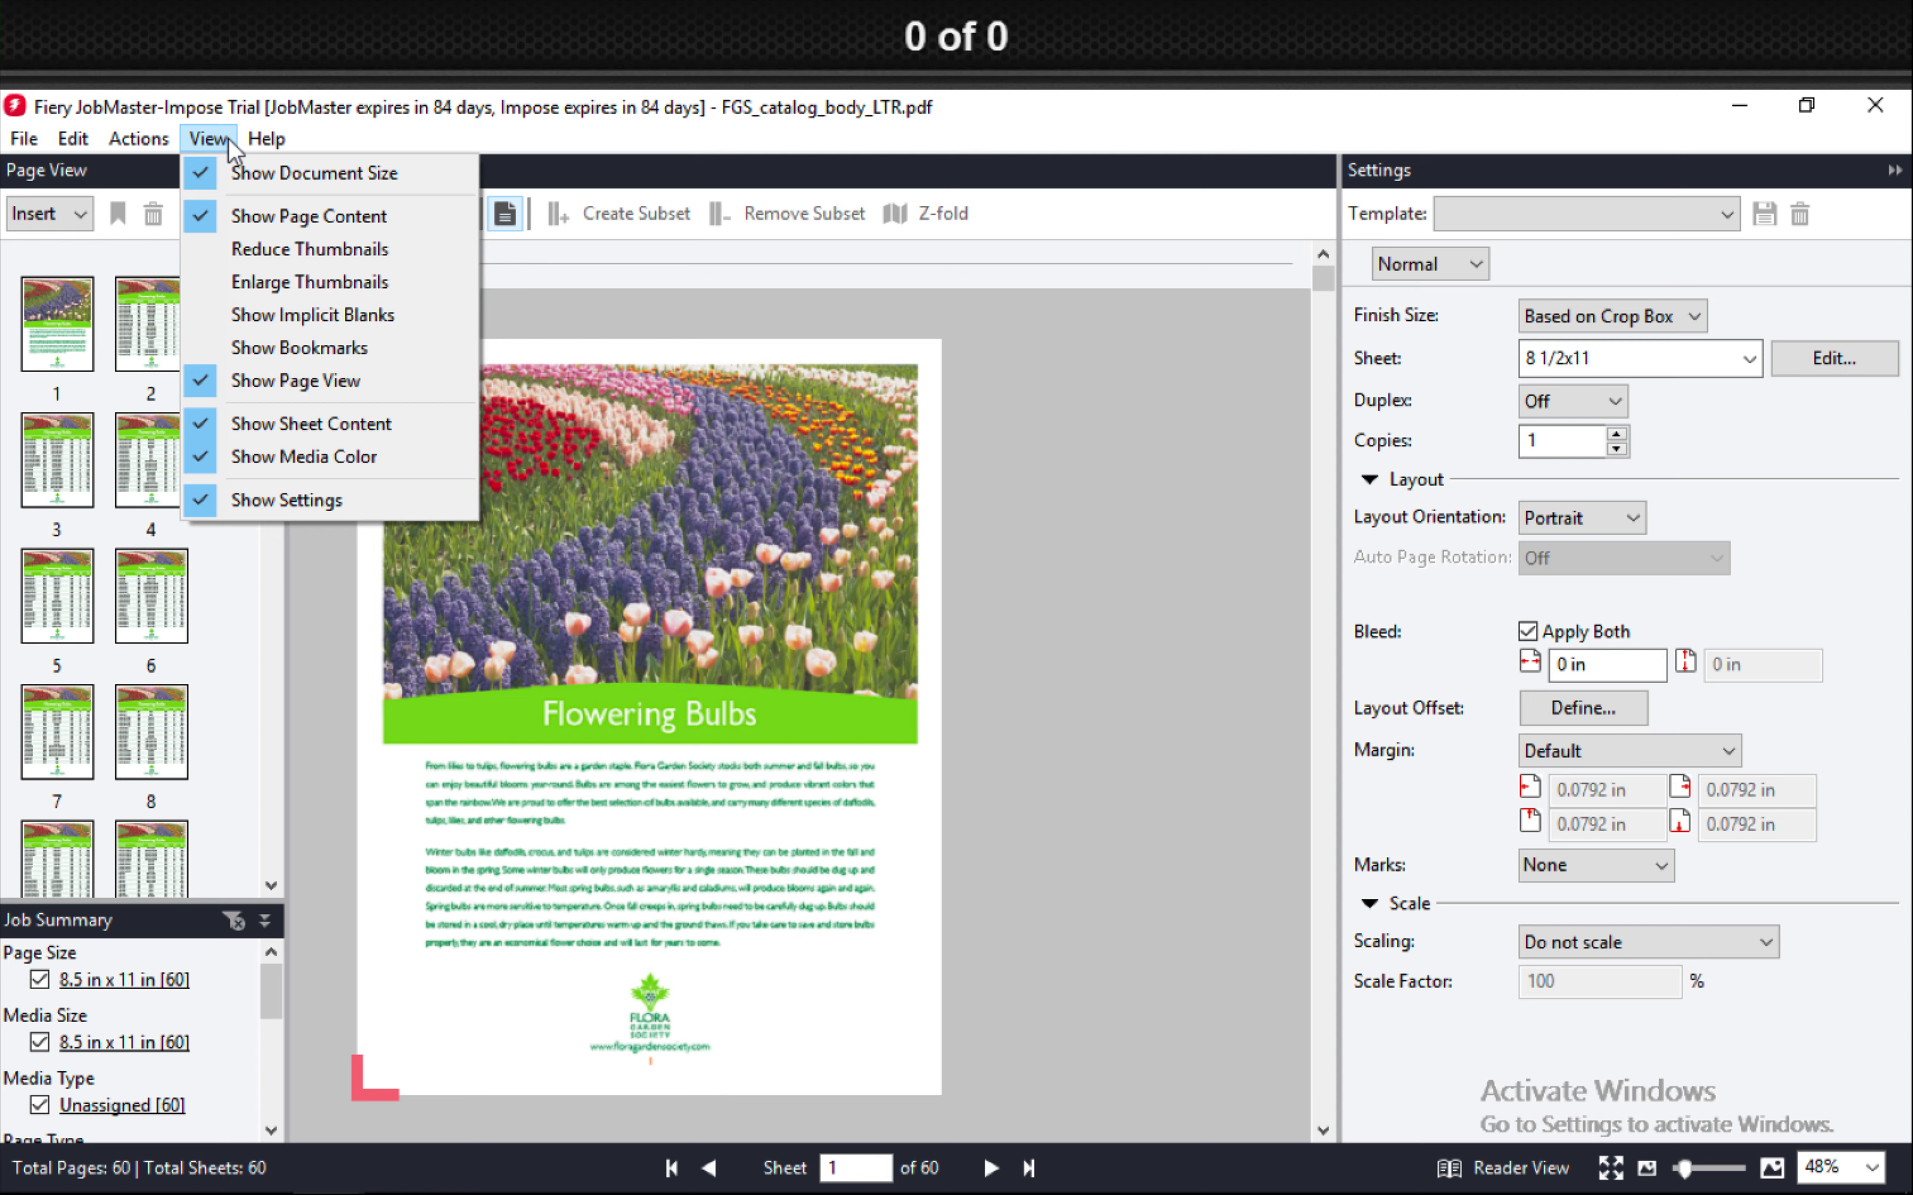
pyautogui.moveTo(89, 141)
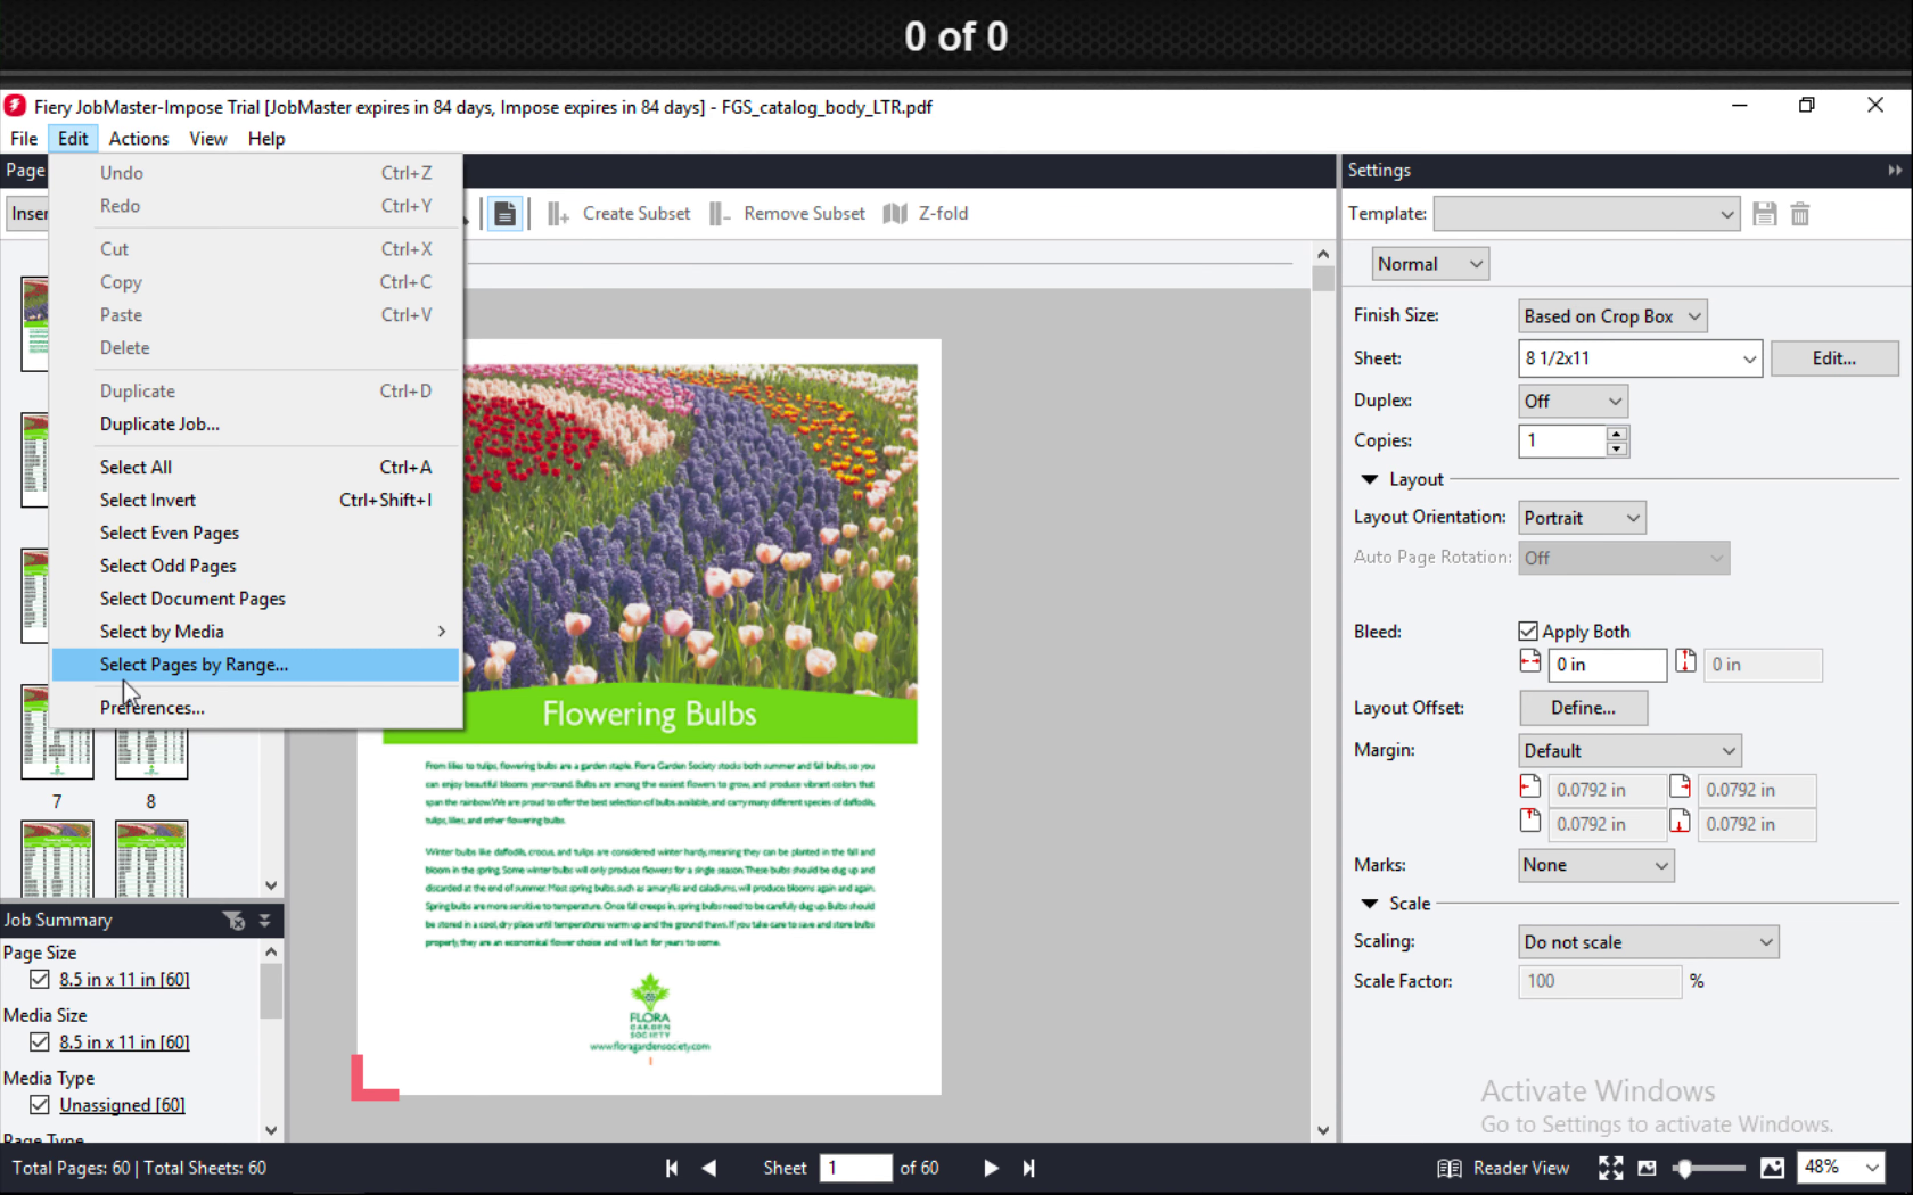
pyautogui.click(122, 706)
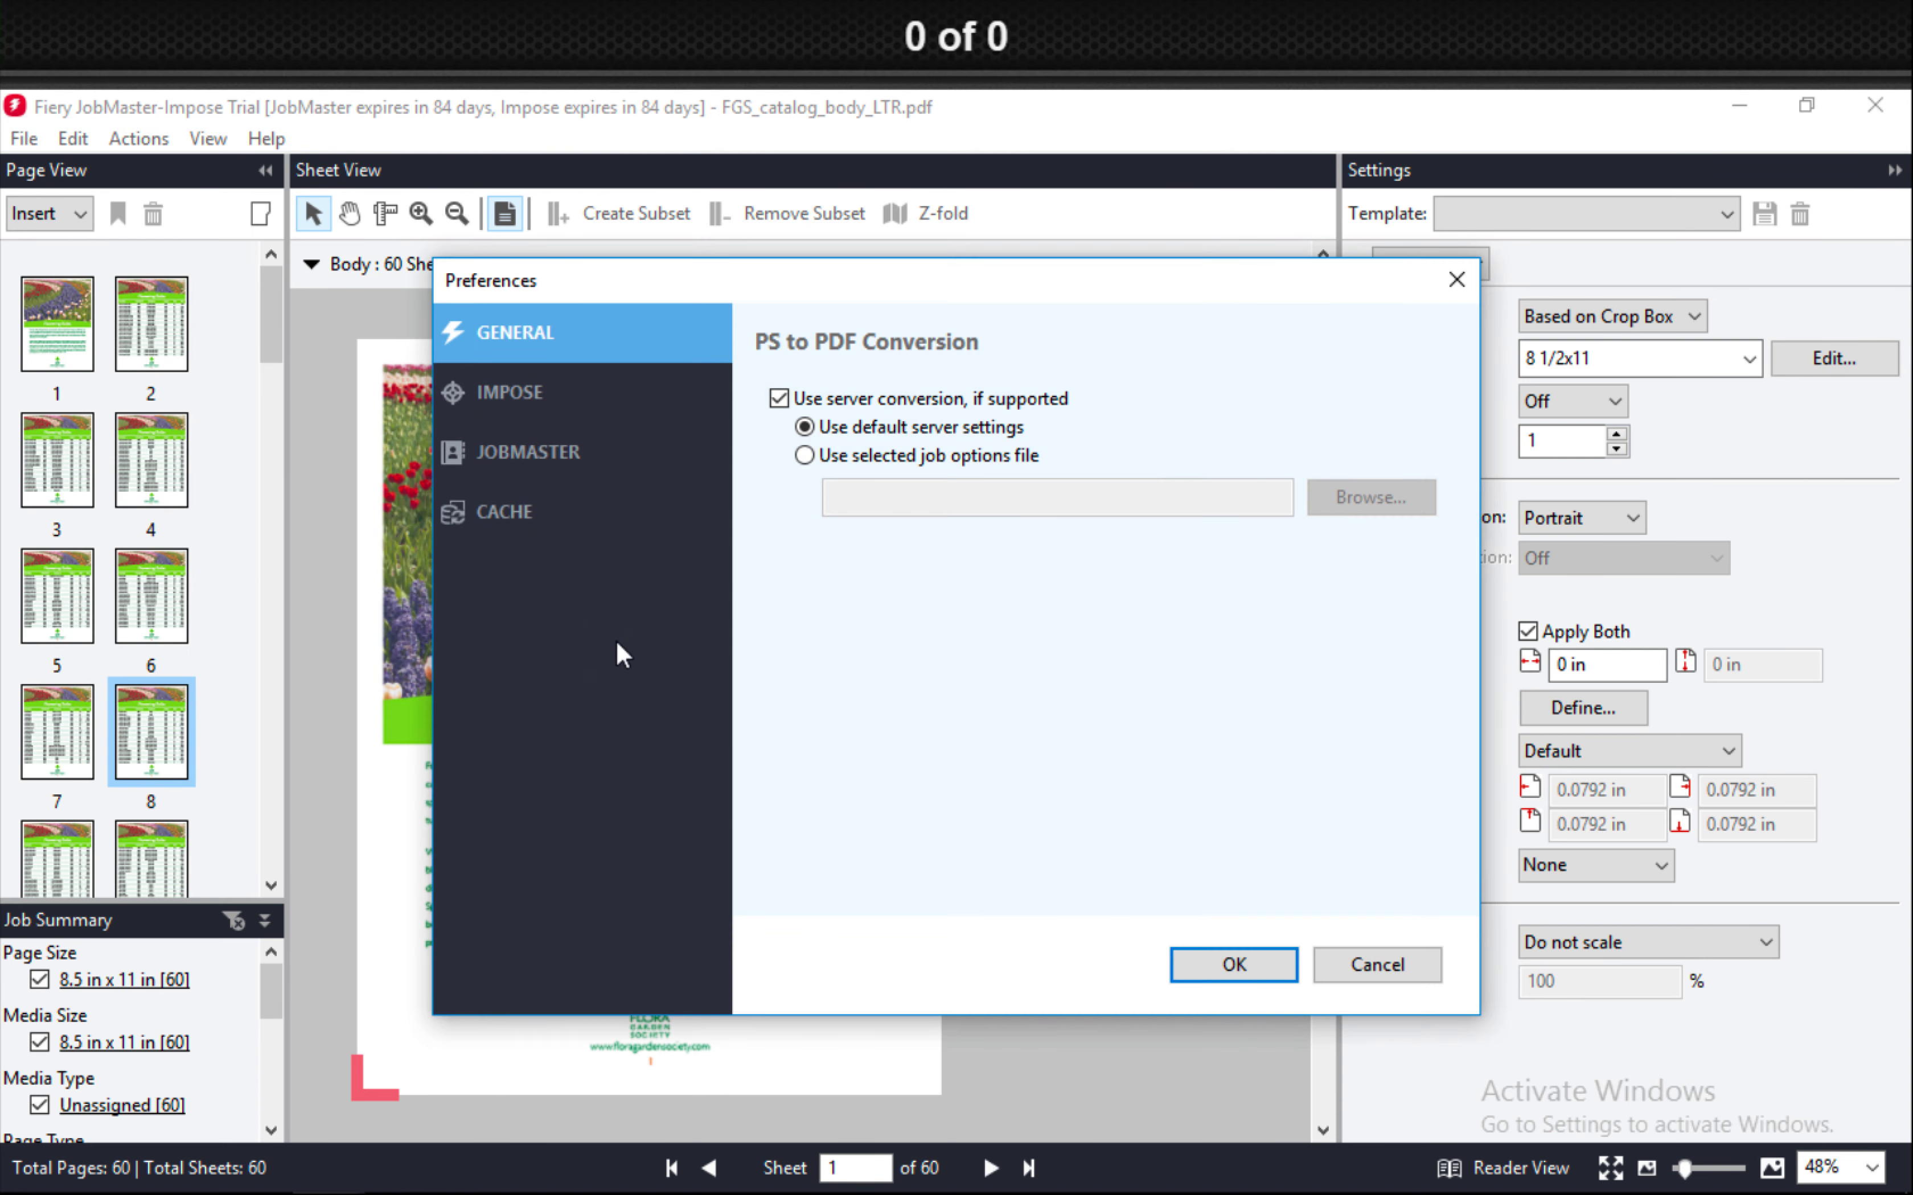
pyautogui.click(503, 392)
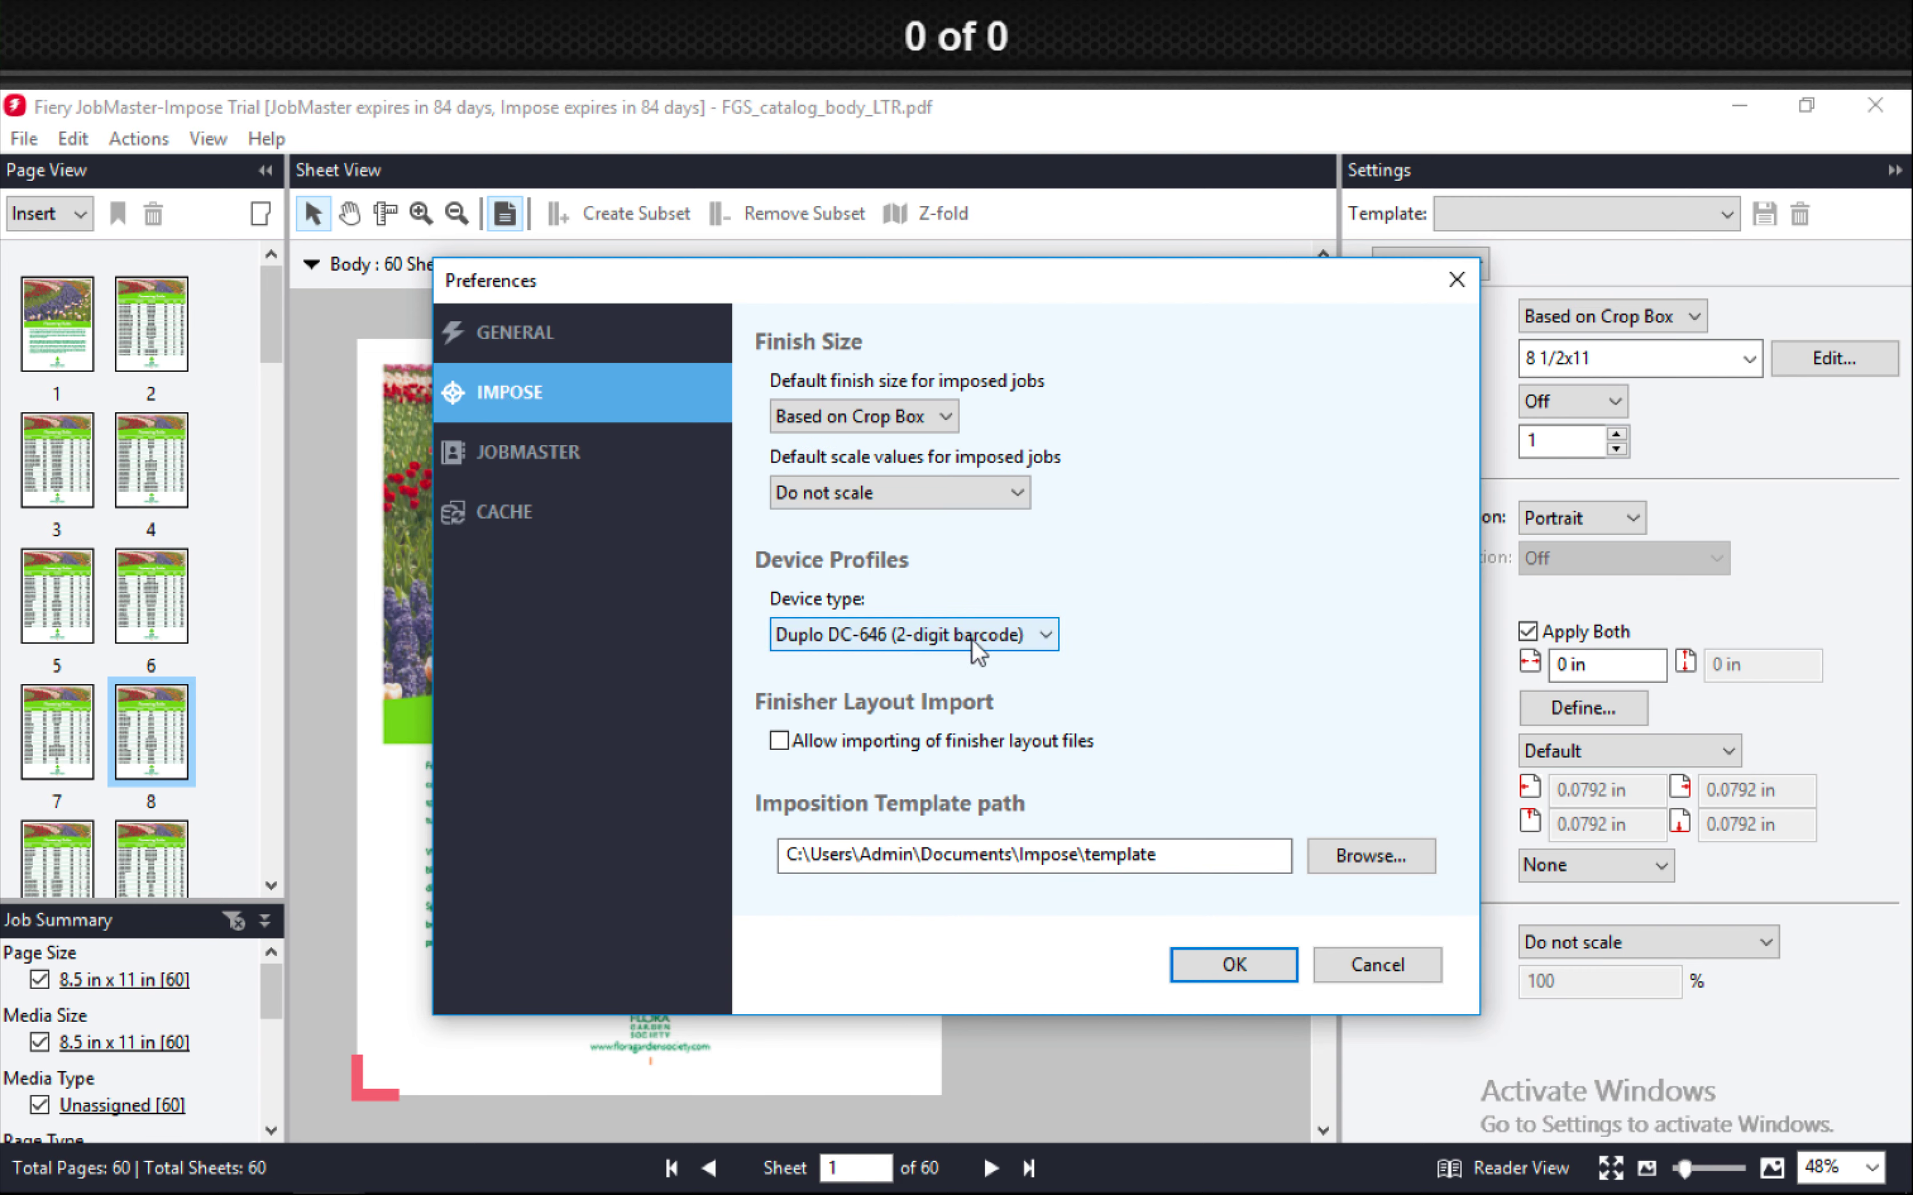
pyautogui.click(1037, 636)
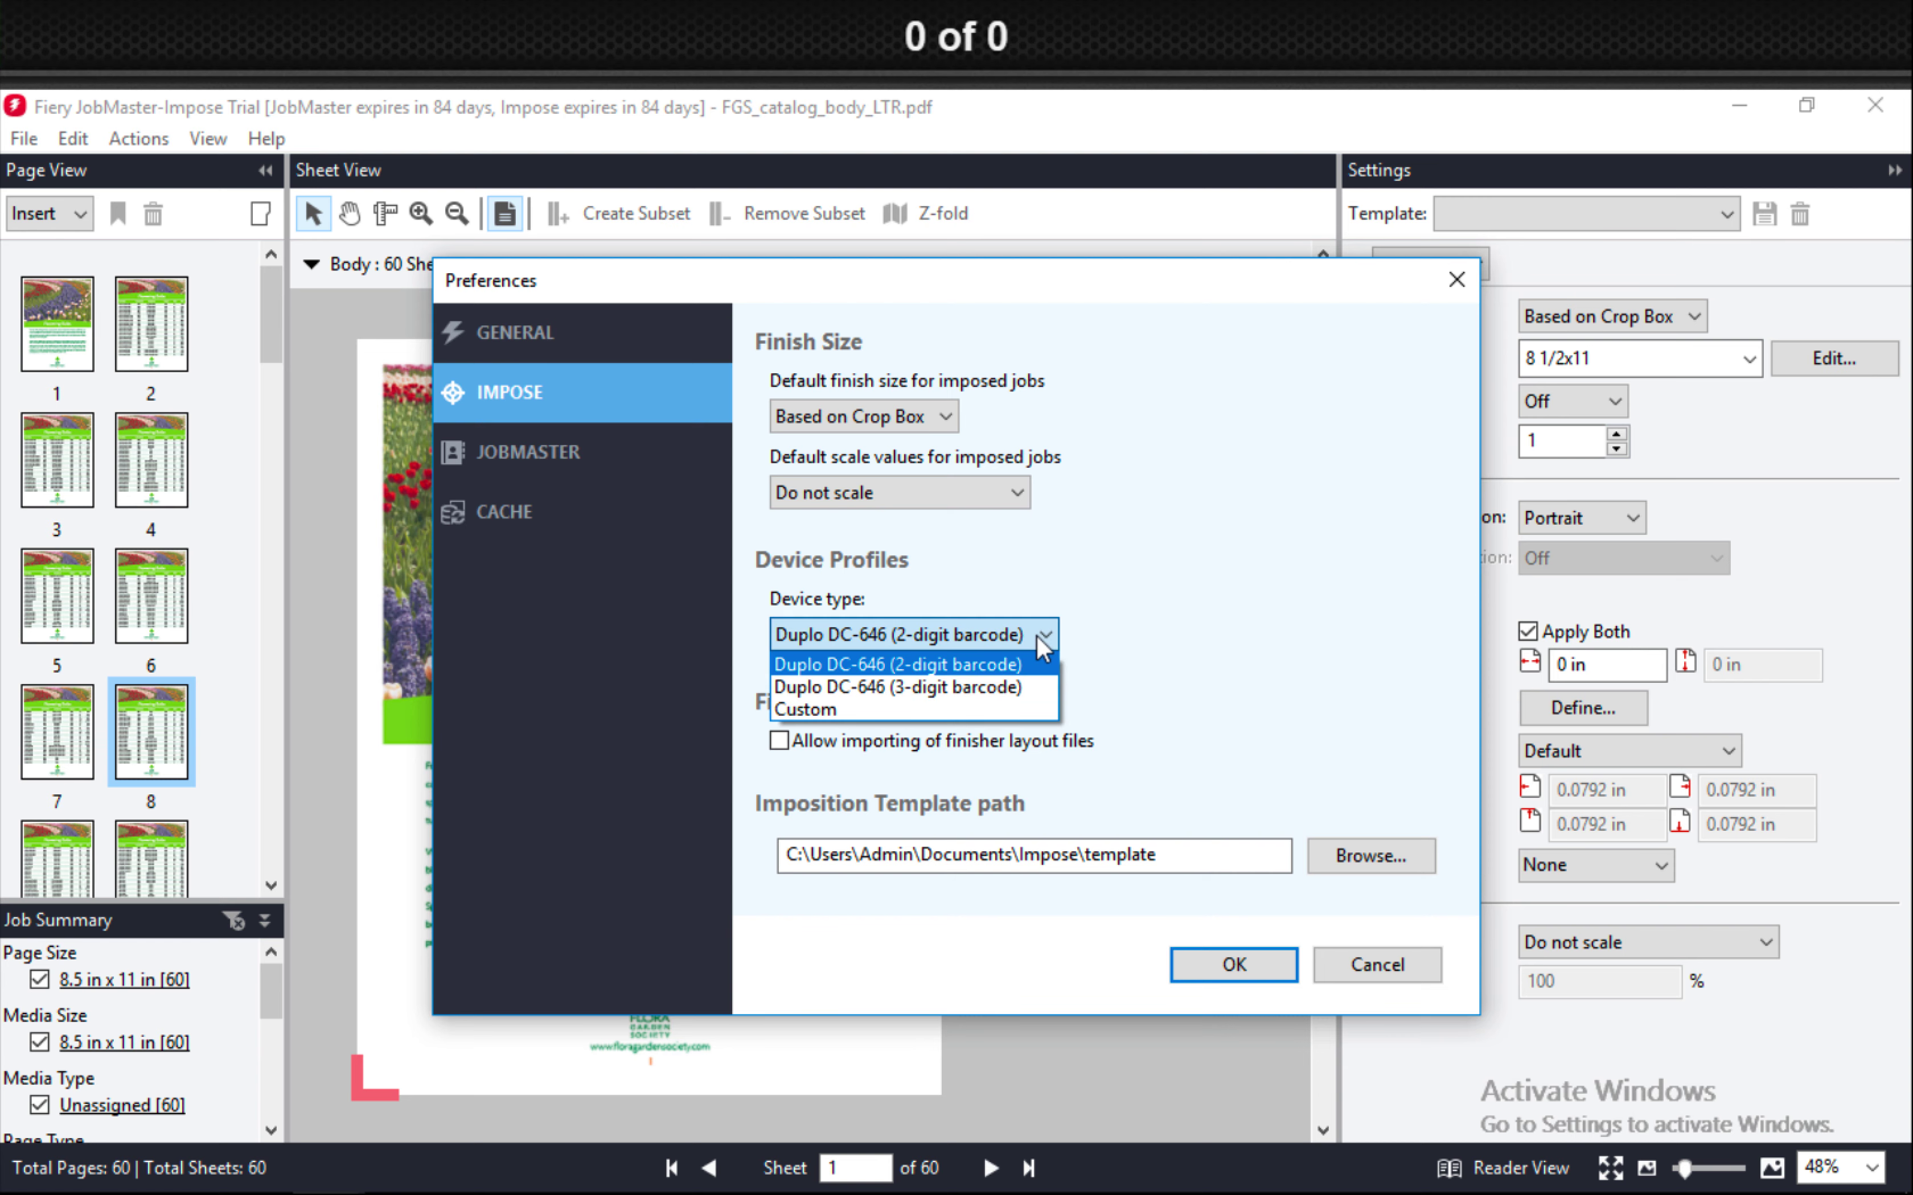
pyautogui.click(1065, 599)
pyautogui.click(780, 742)
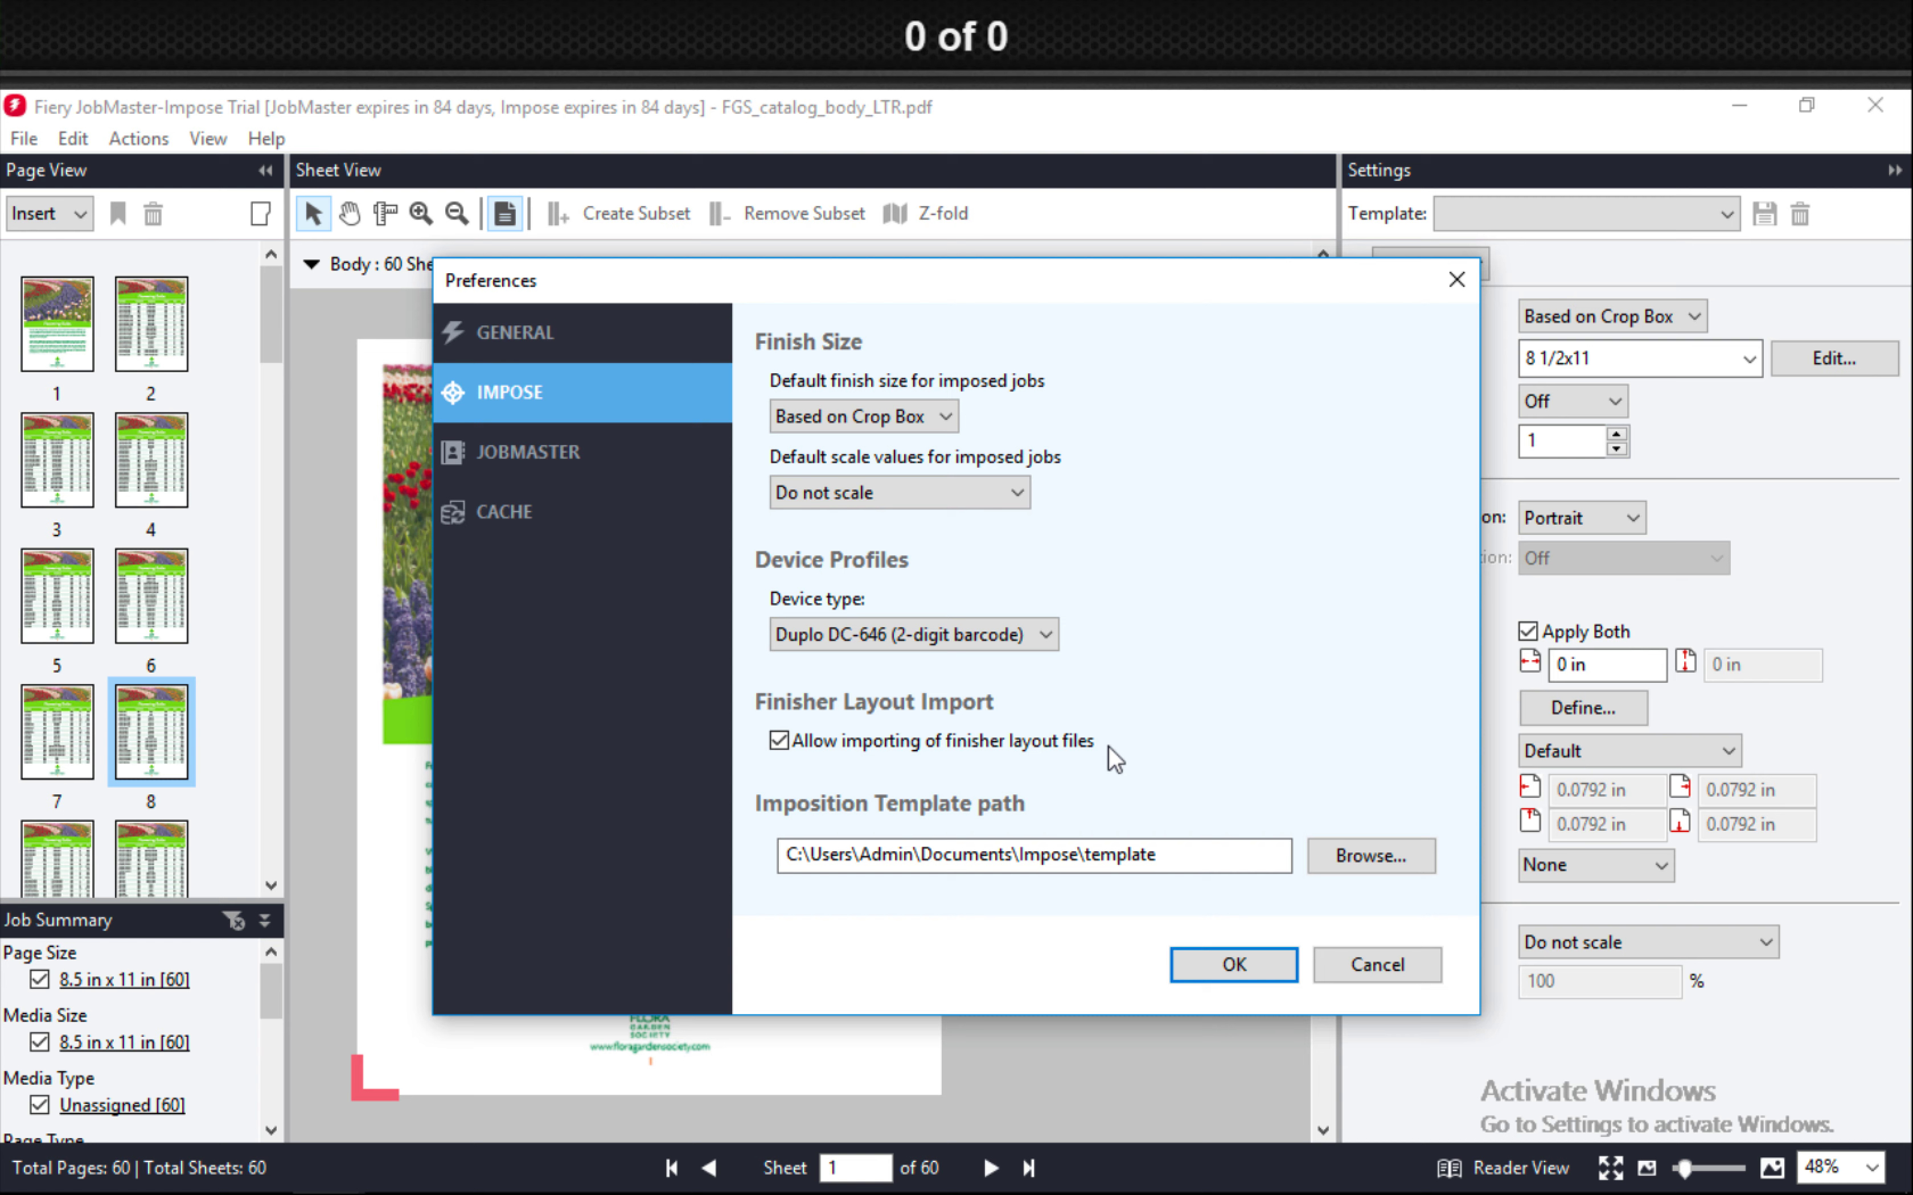
pyautogui.click(1234, 966)
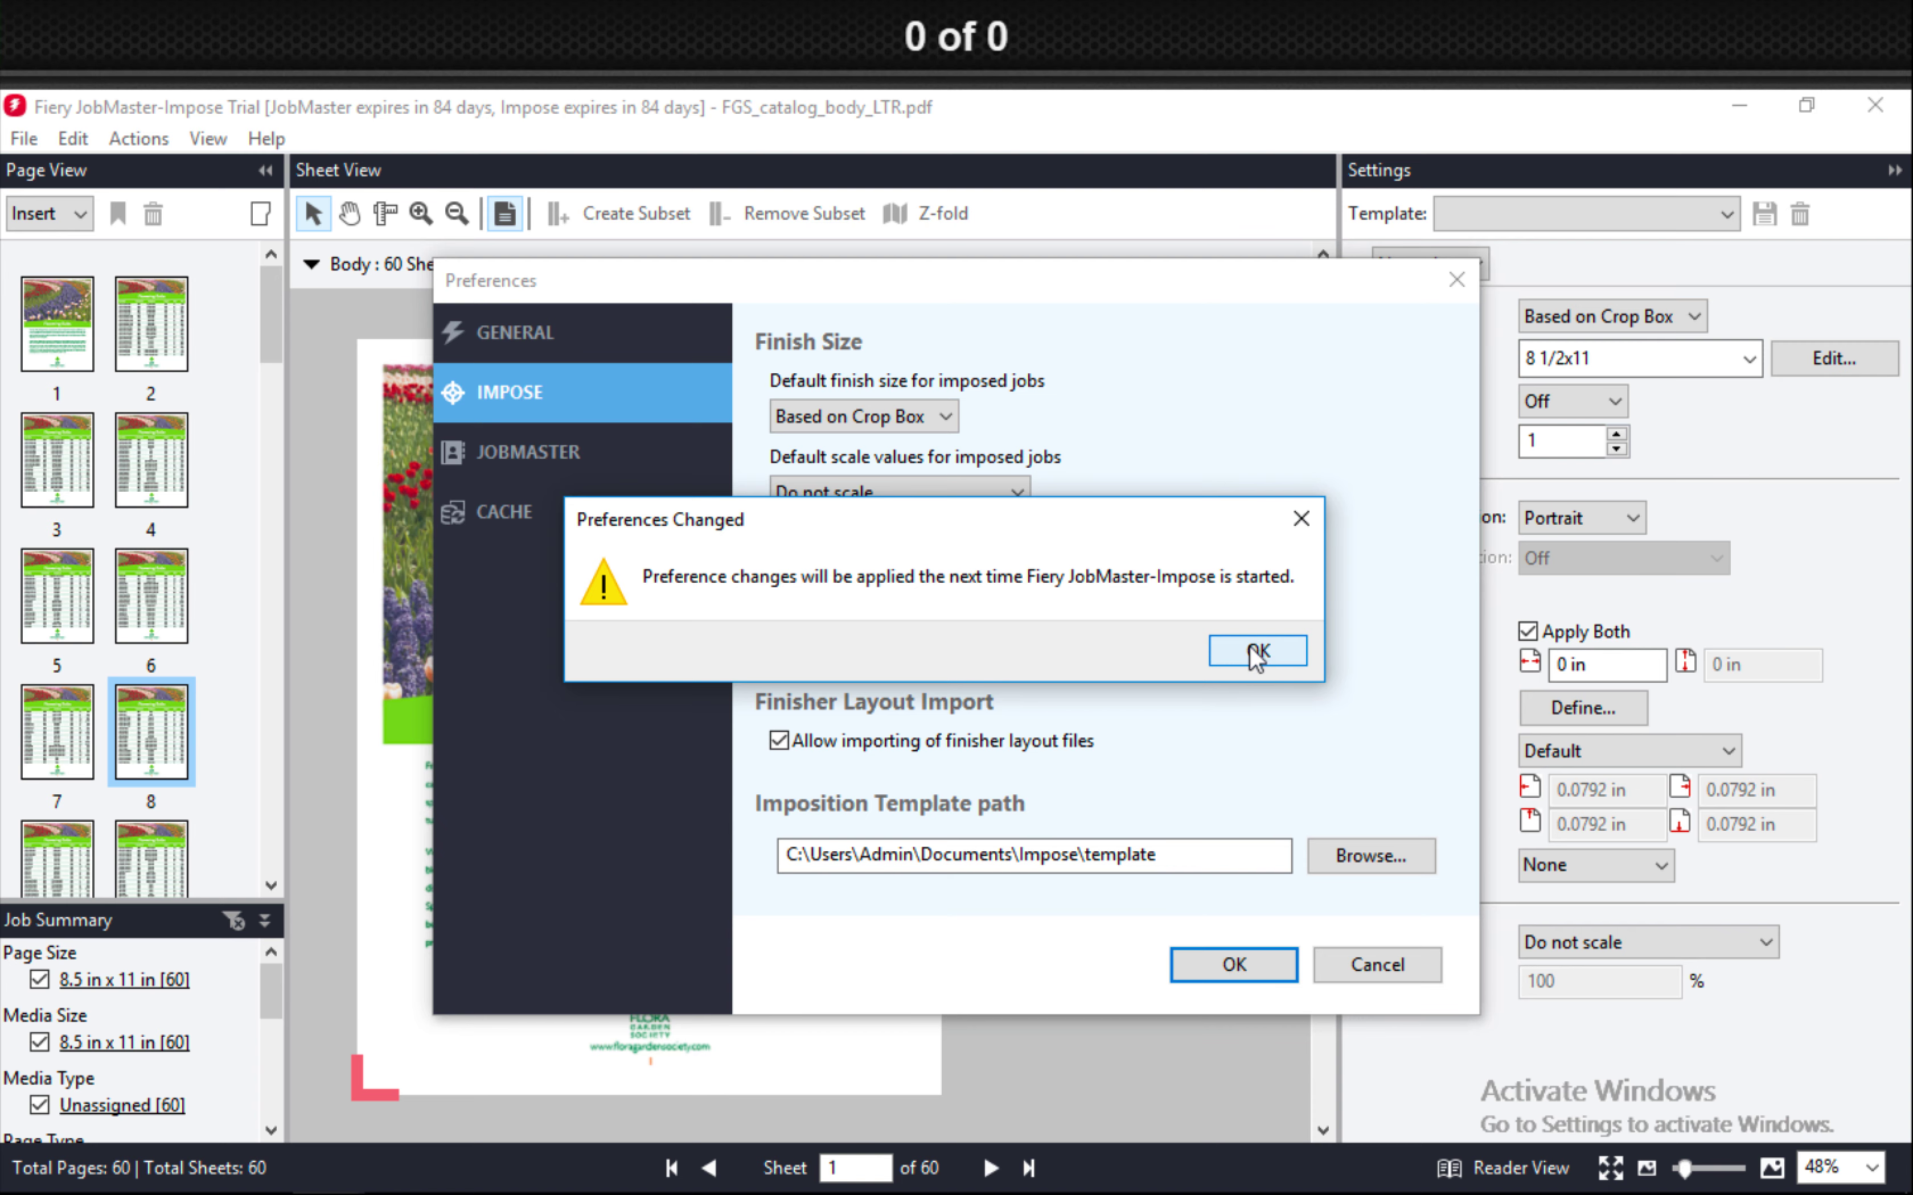
pyautogui.click(1255, 662)
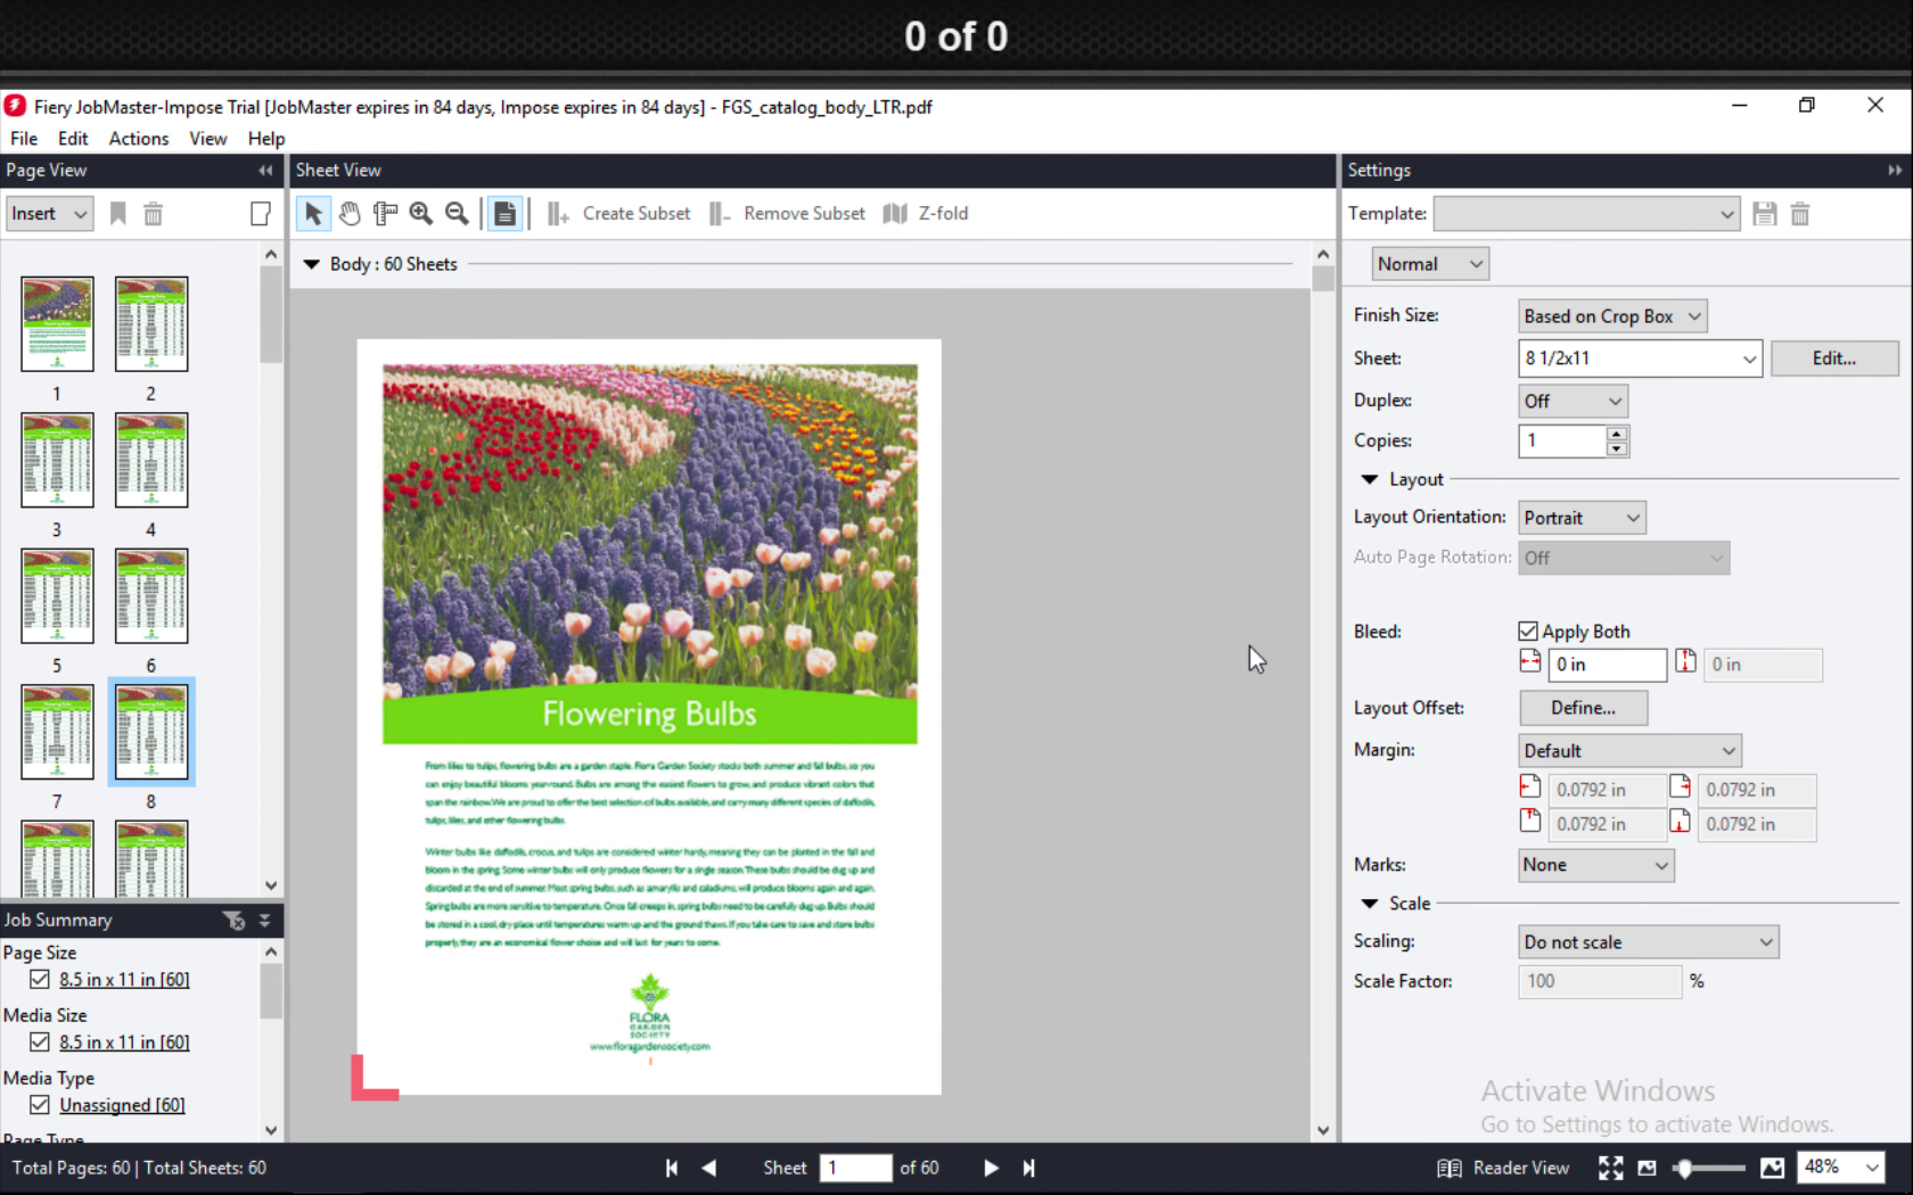
pyautogui.click(1875, 106)
# Discard the imposition changes and reopen FGS_catalog_body_LTR.pdf with Impose
pyautogui.click(1009, 743)
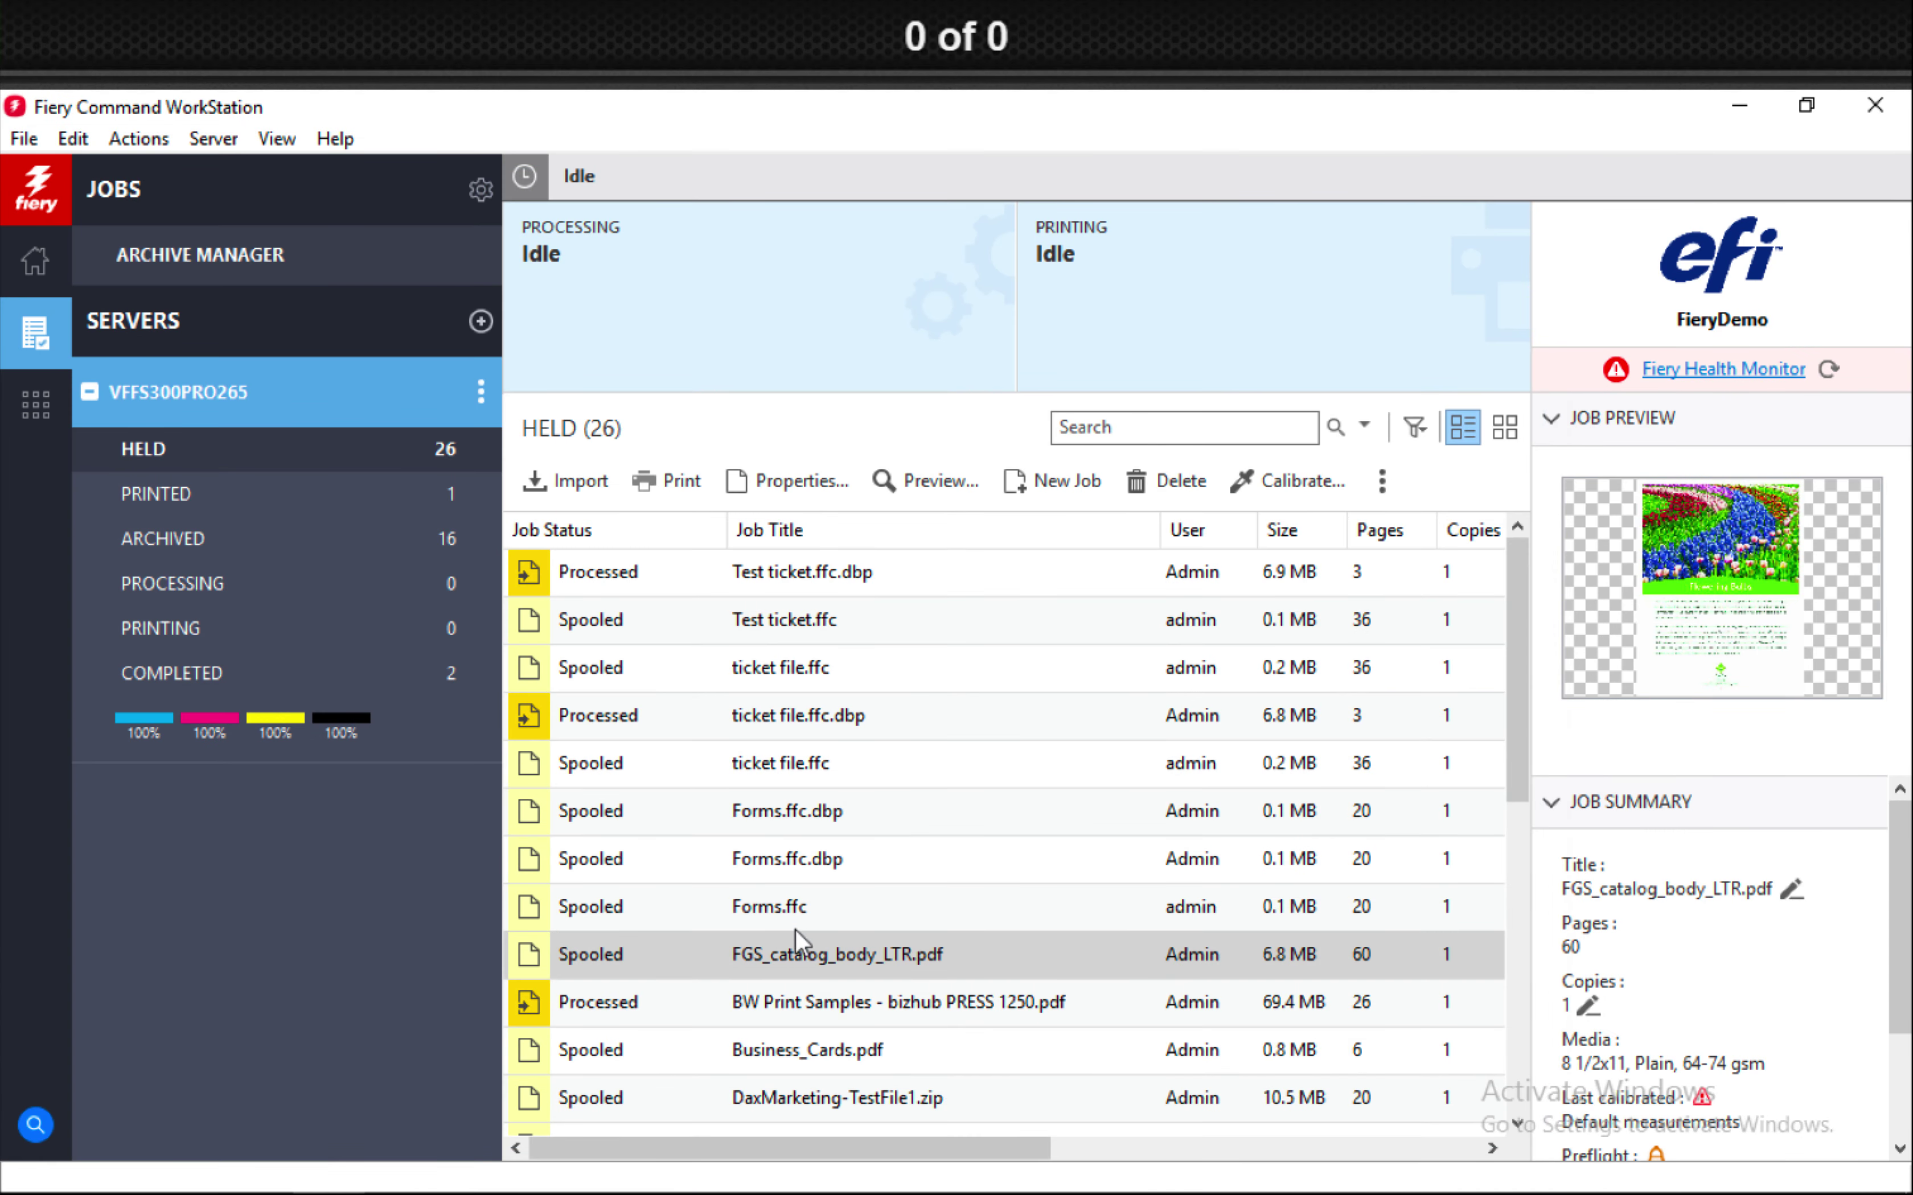
pyautogui.rightClick(785, 957)
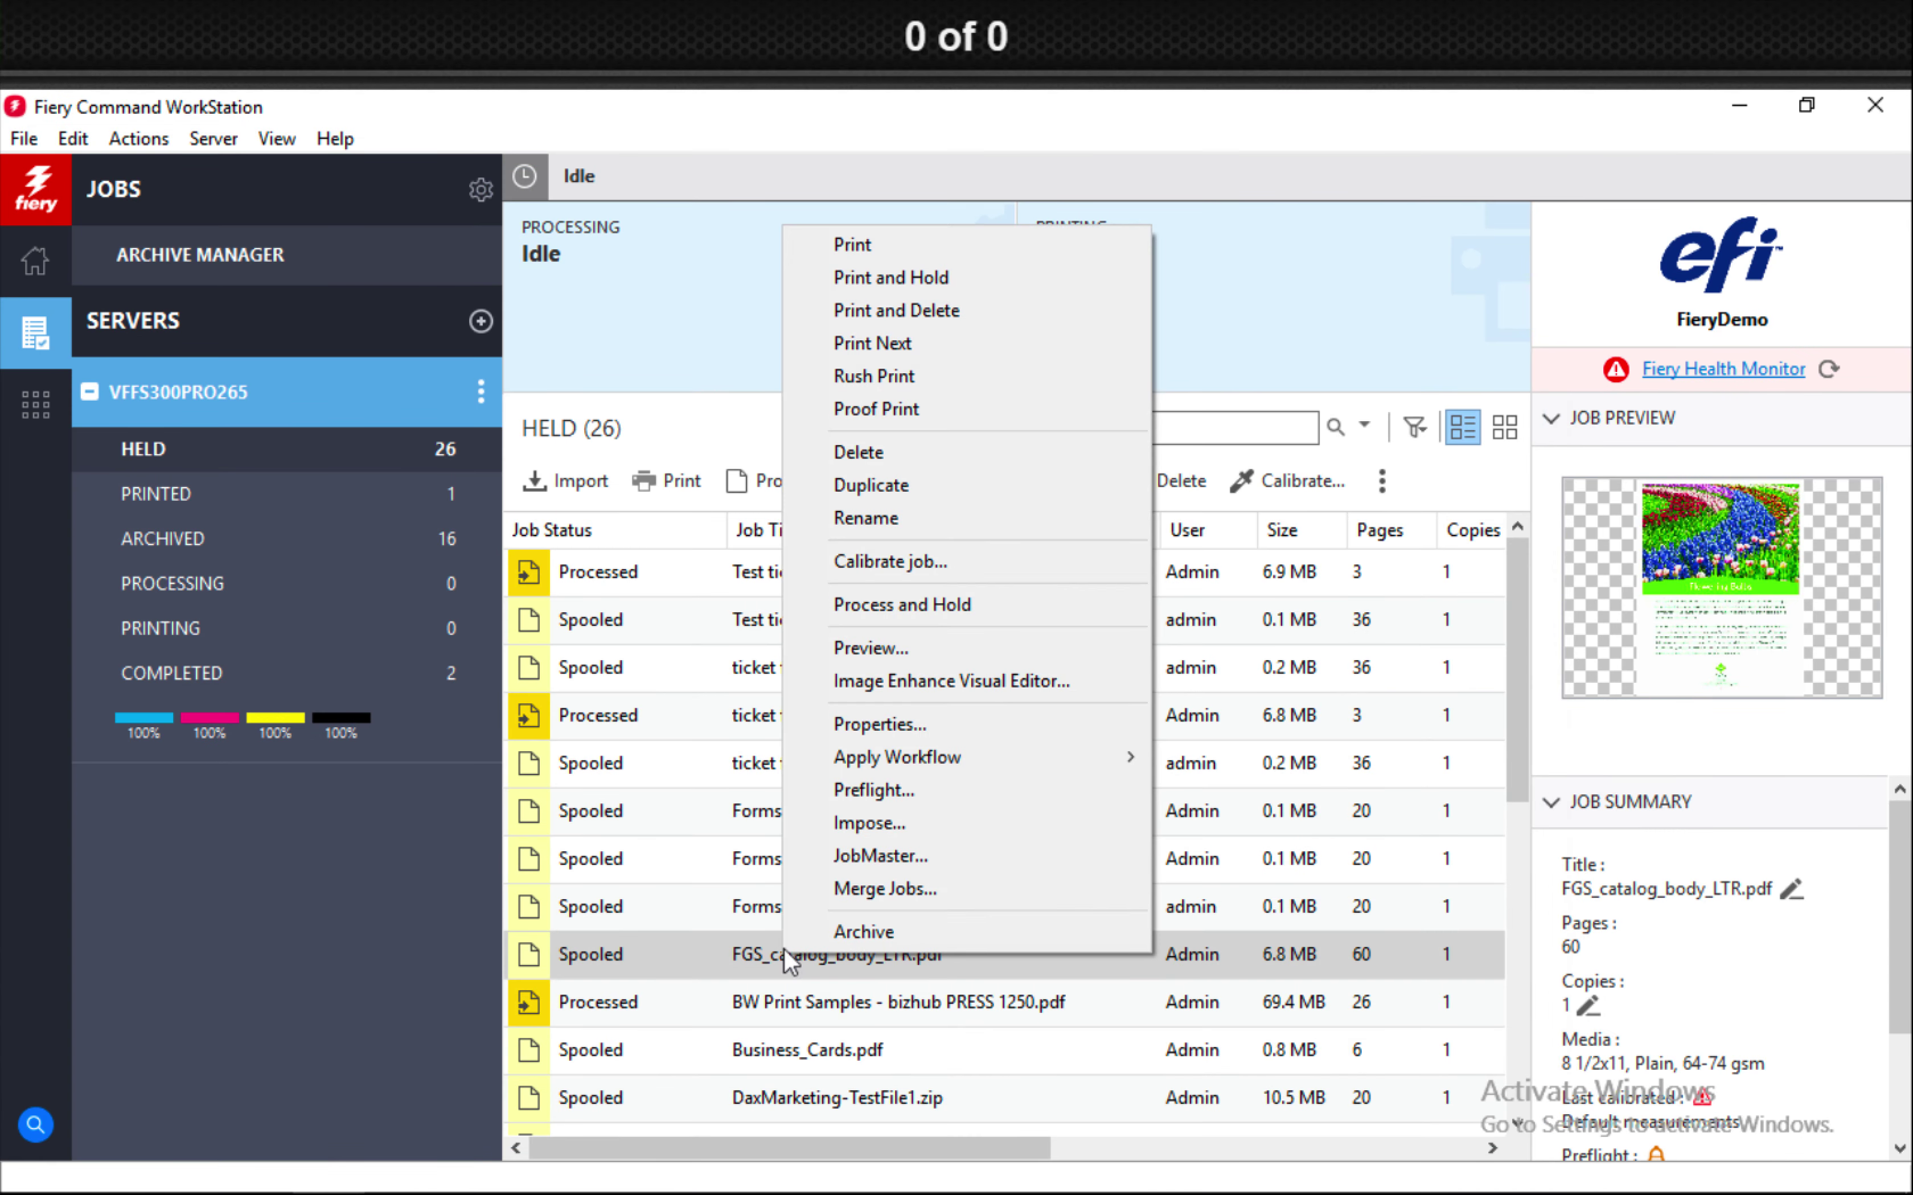
pyautogui.click(857, 823)
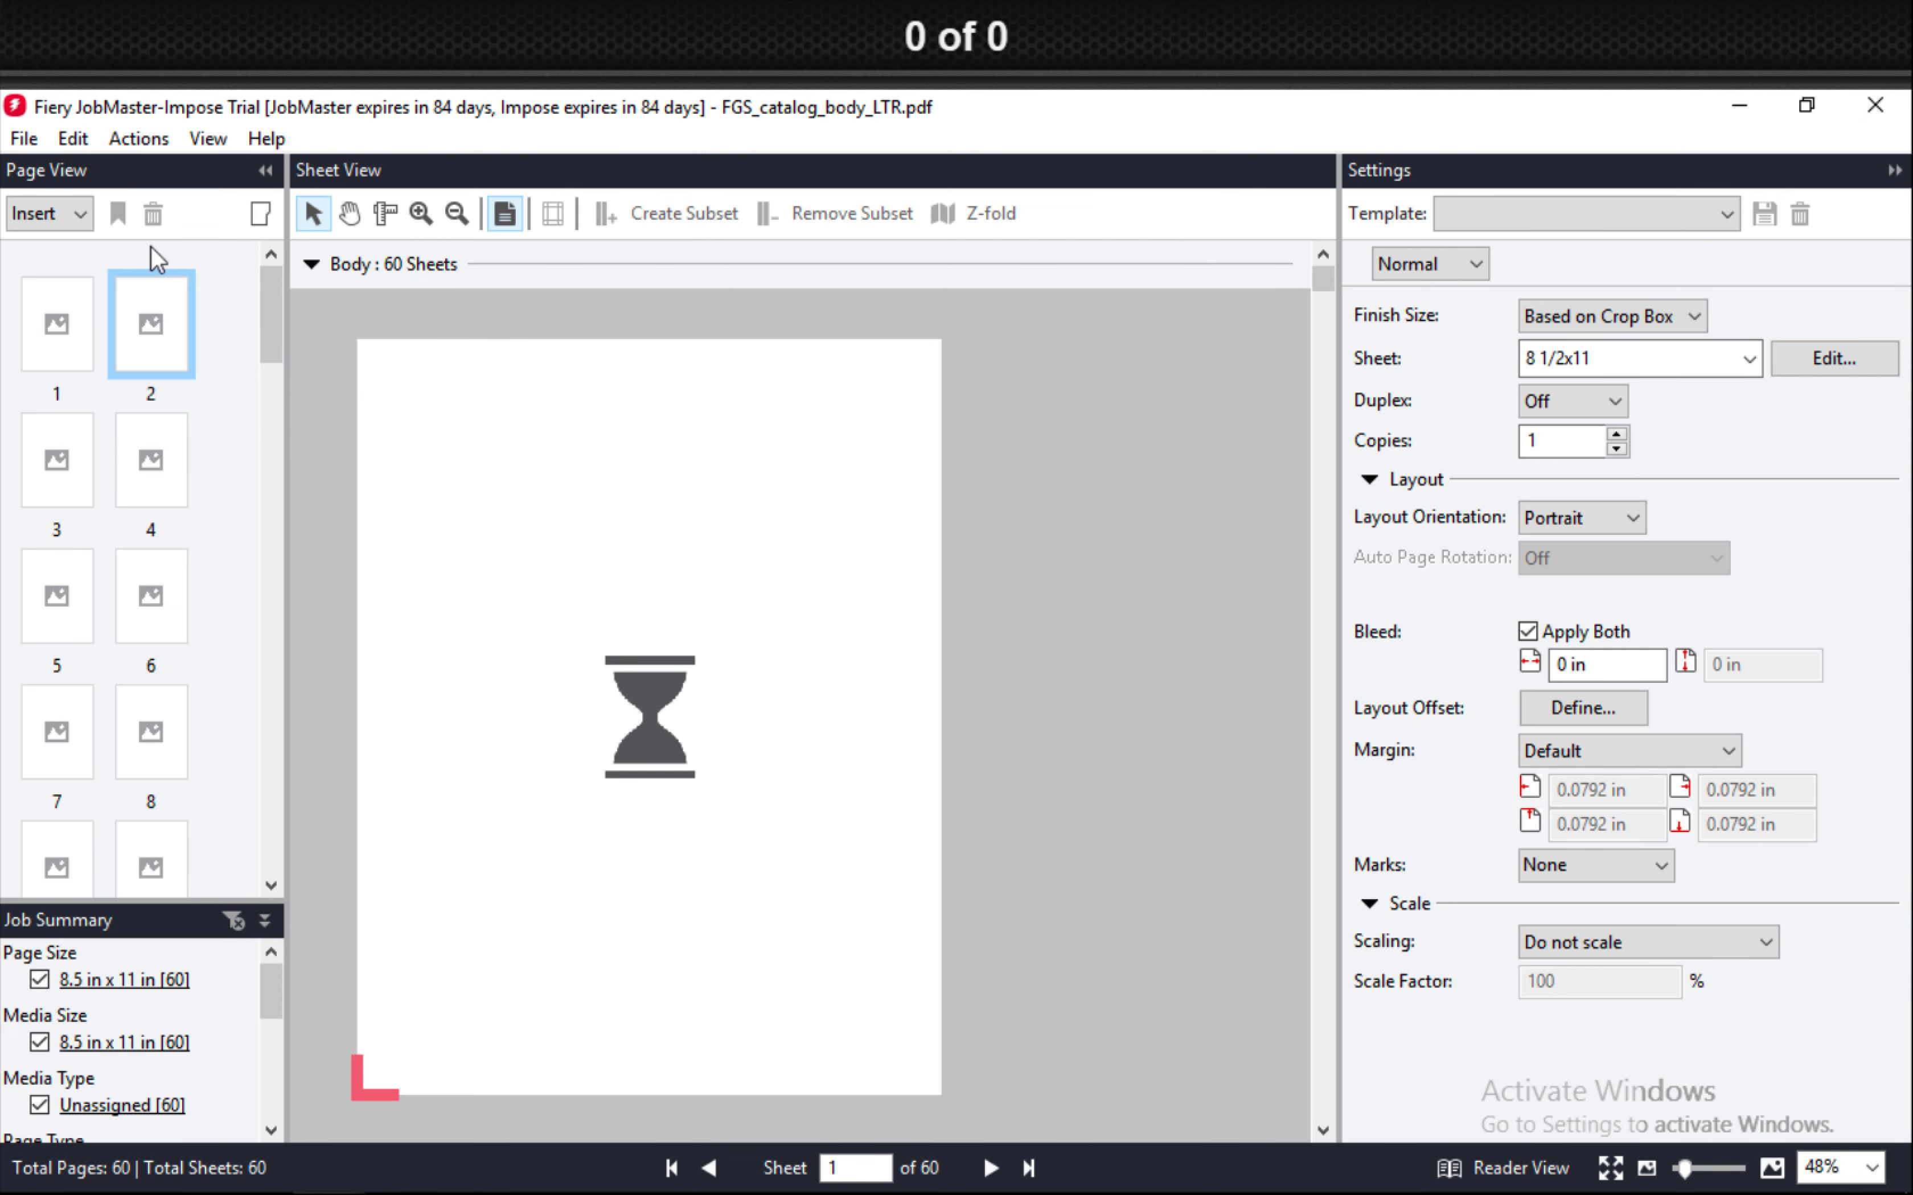
pyautogui.click(84, 213)
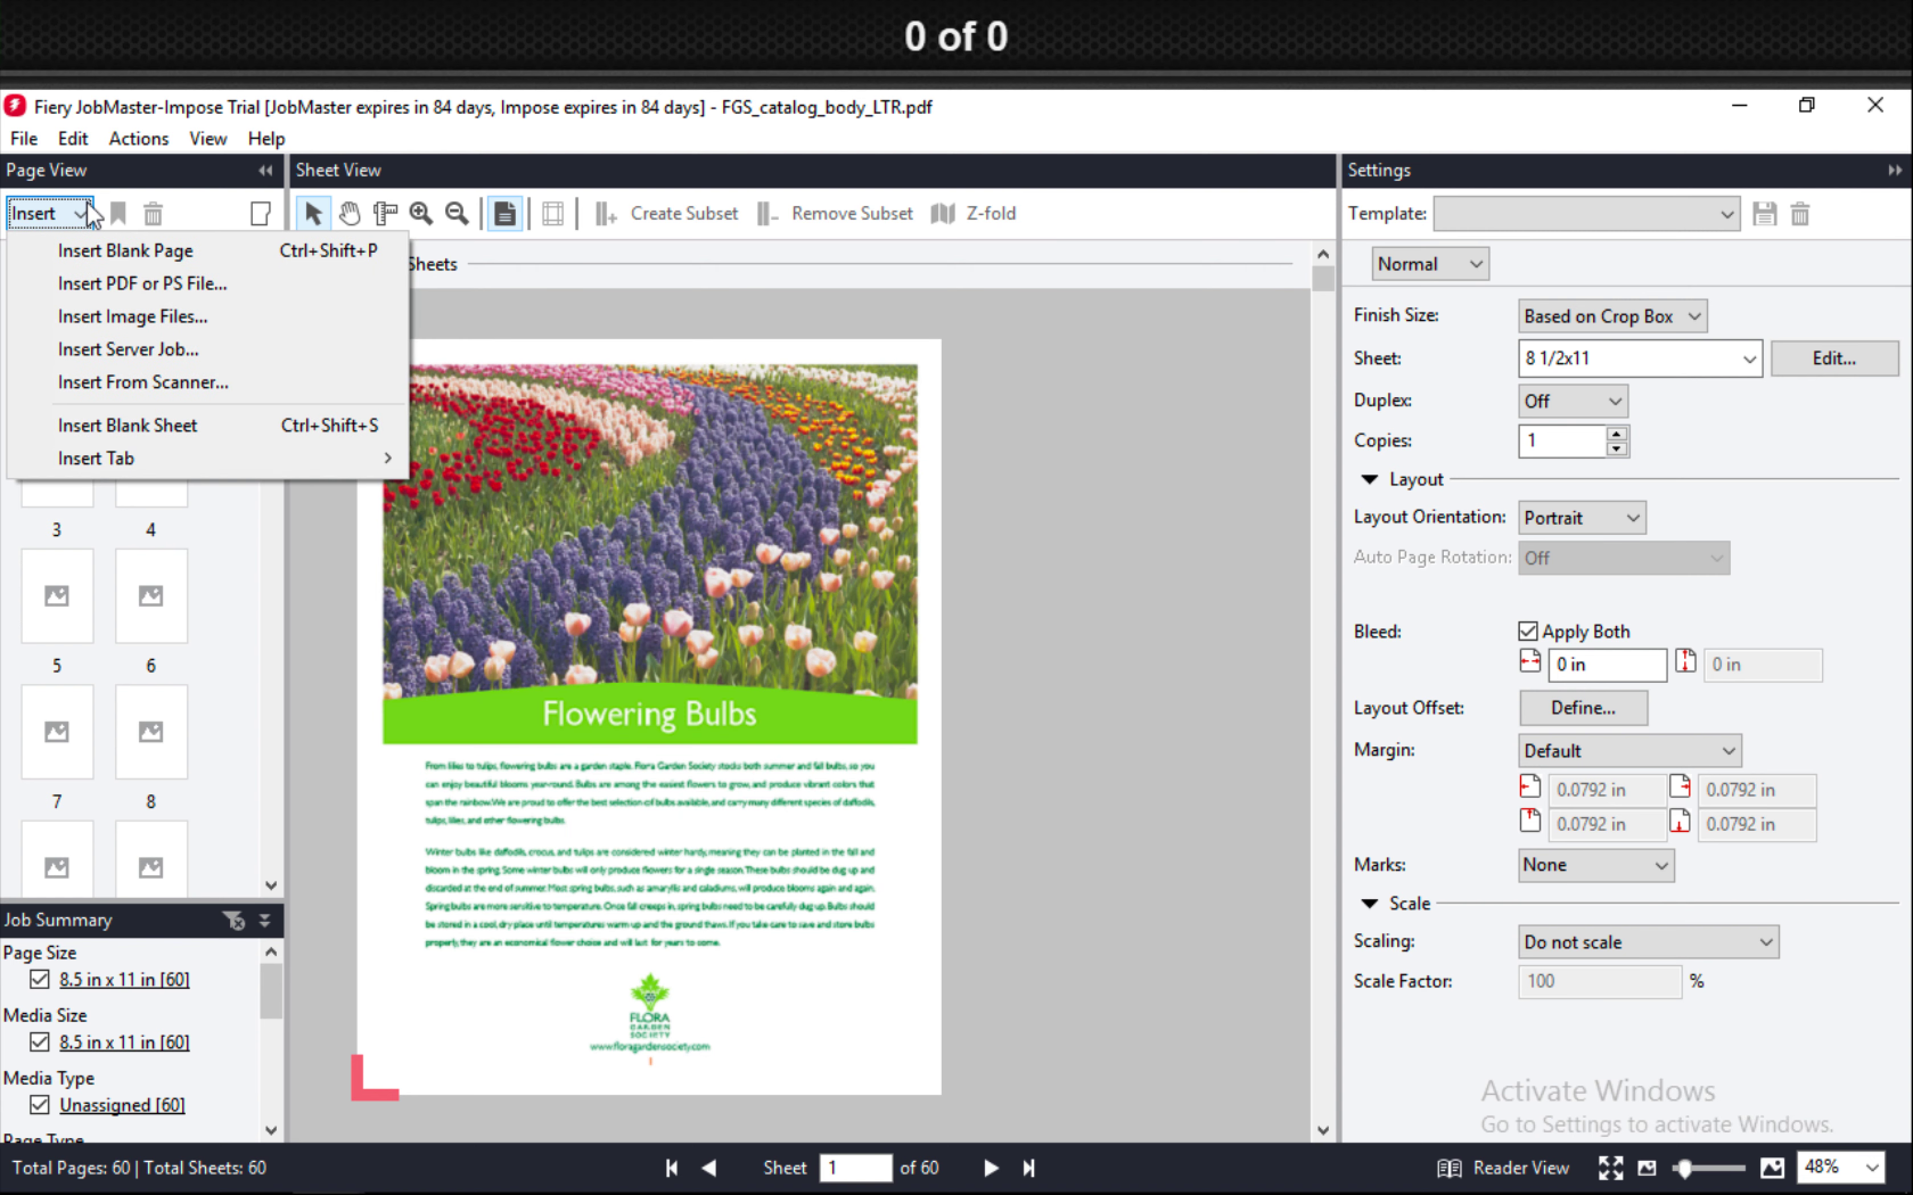
pyautogui.click(73, 138)
pyautogui.click(127, 138)
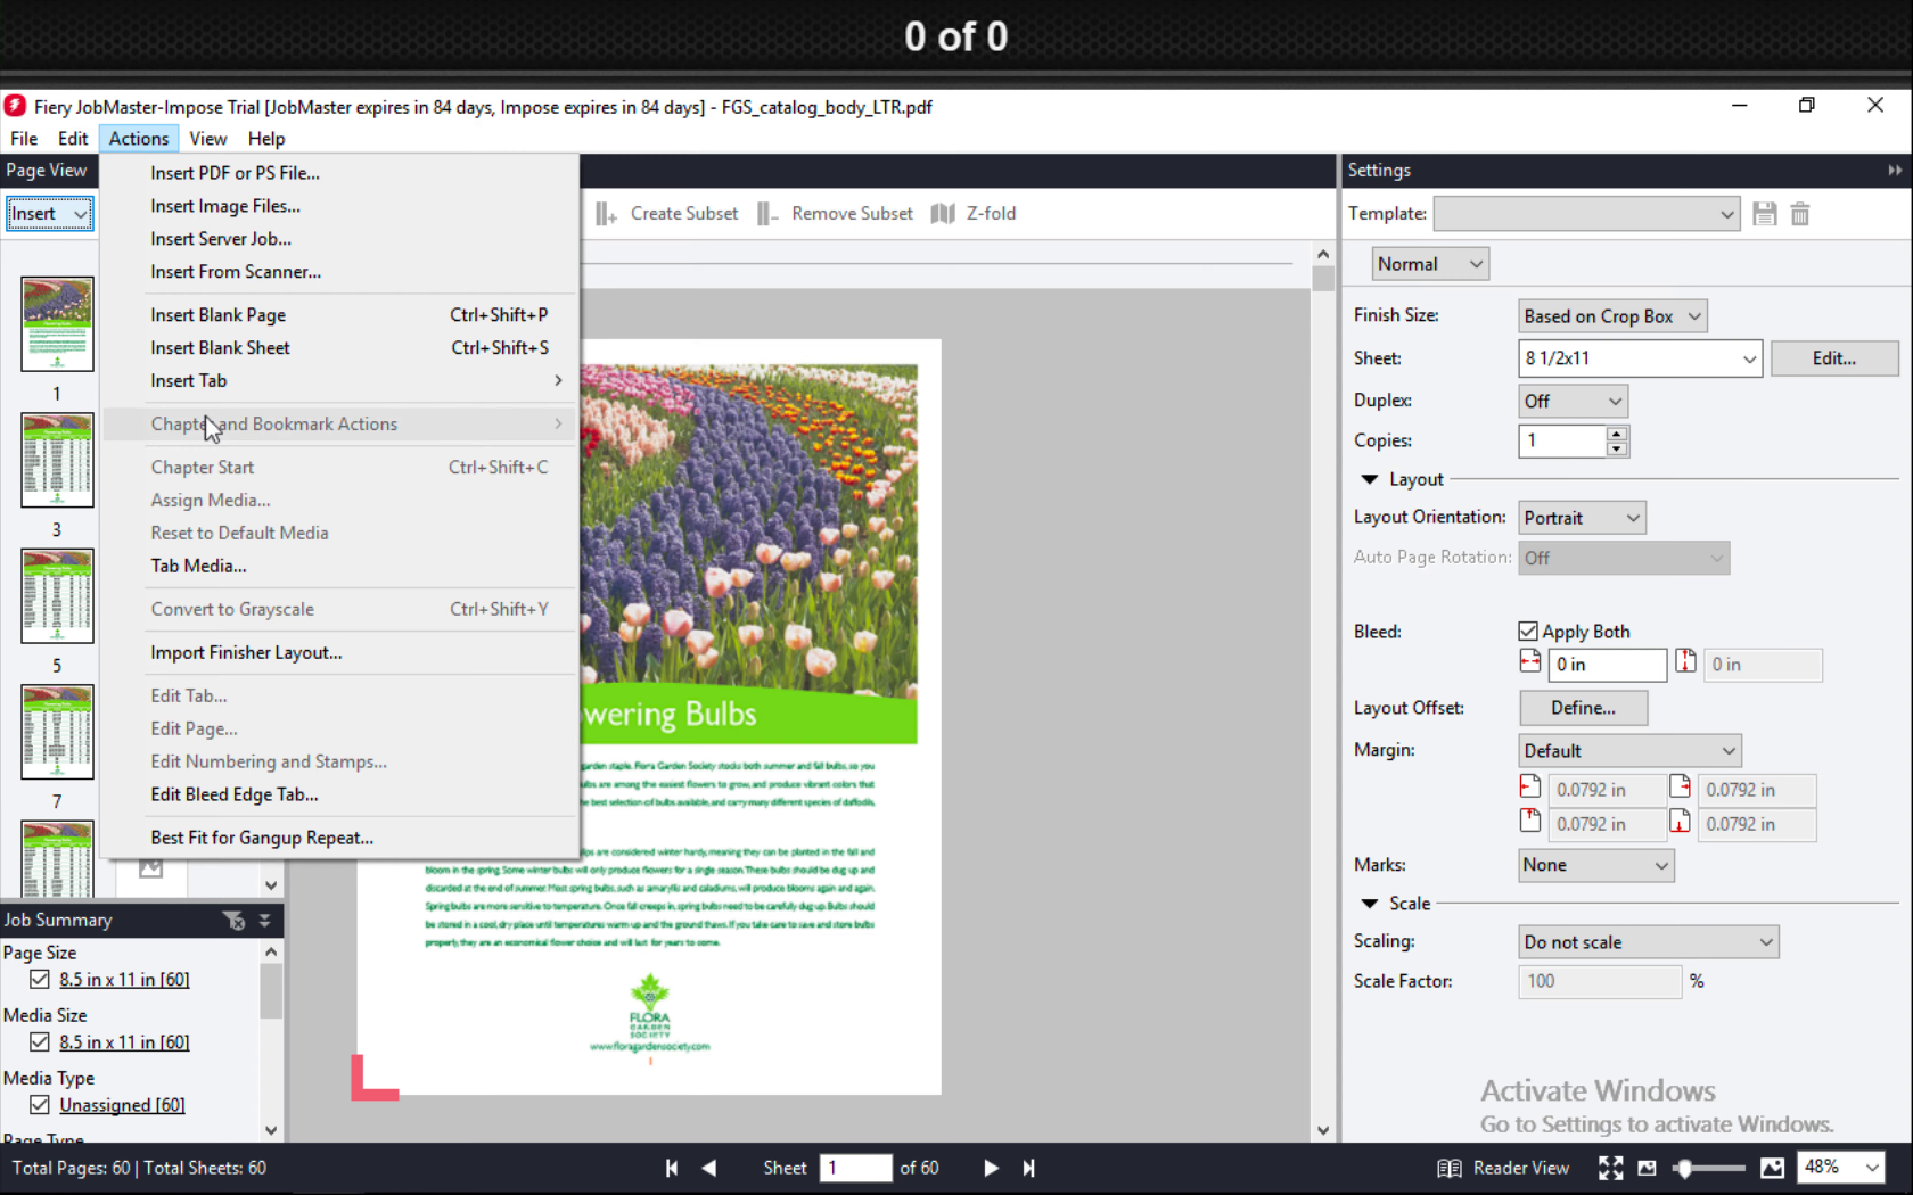
pyautogui.click(230, 653)
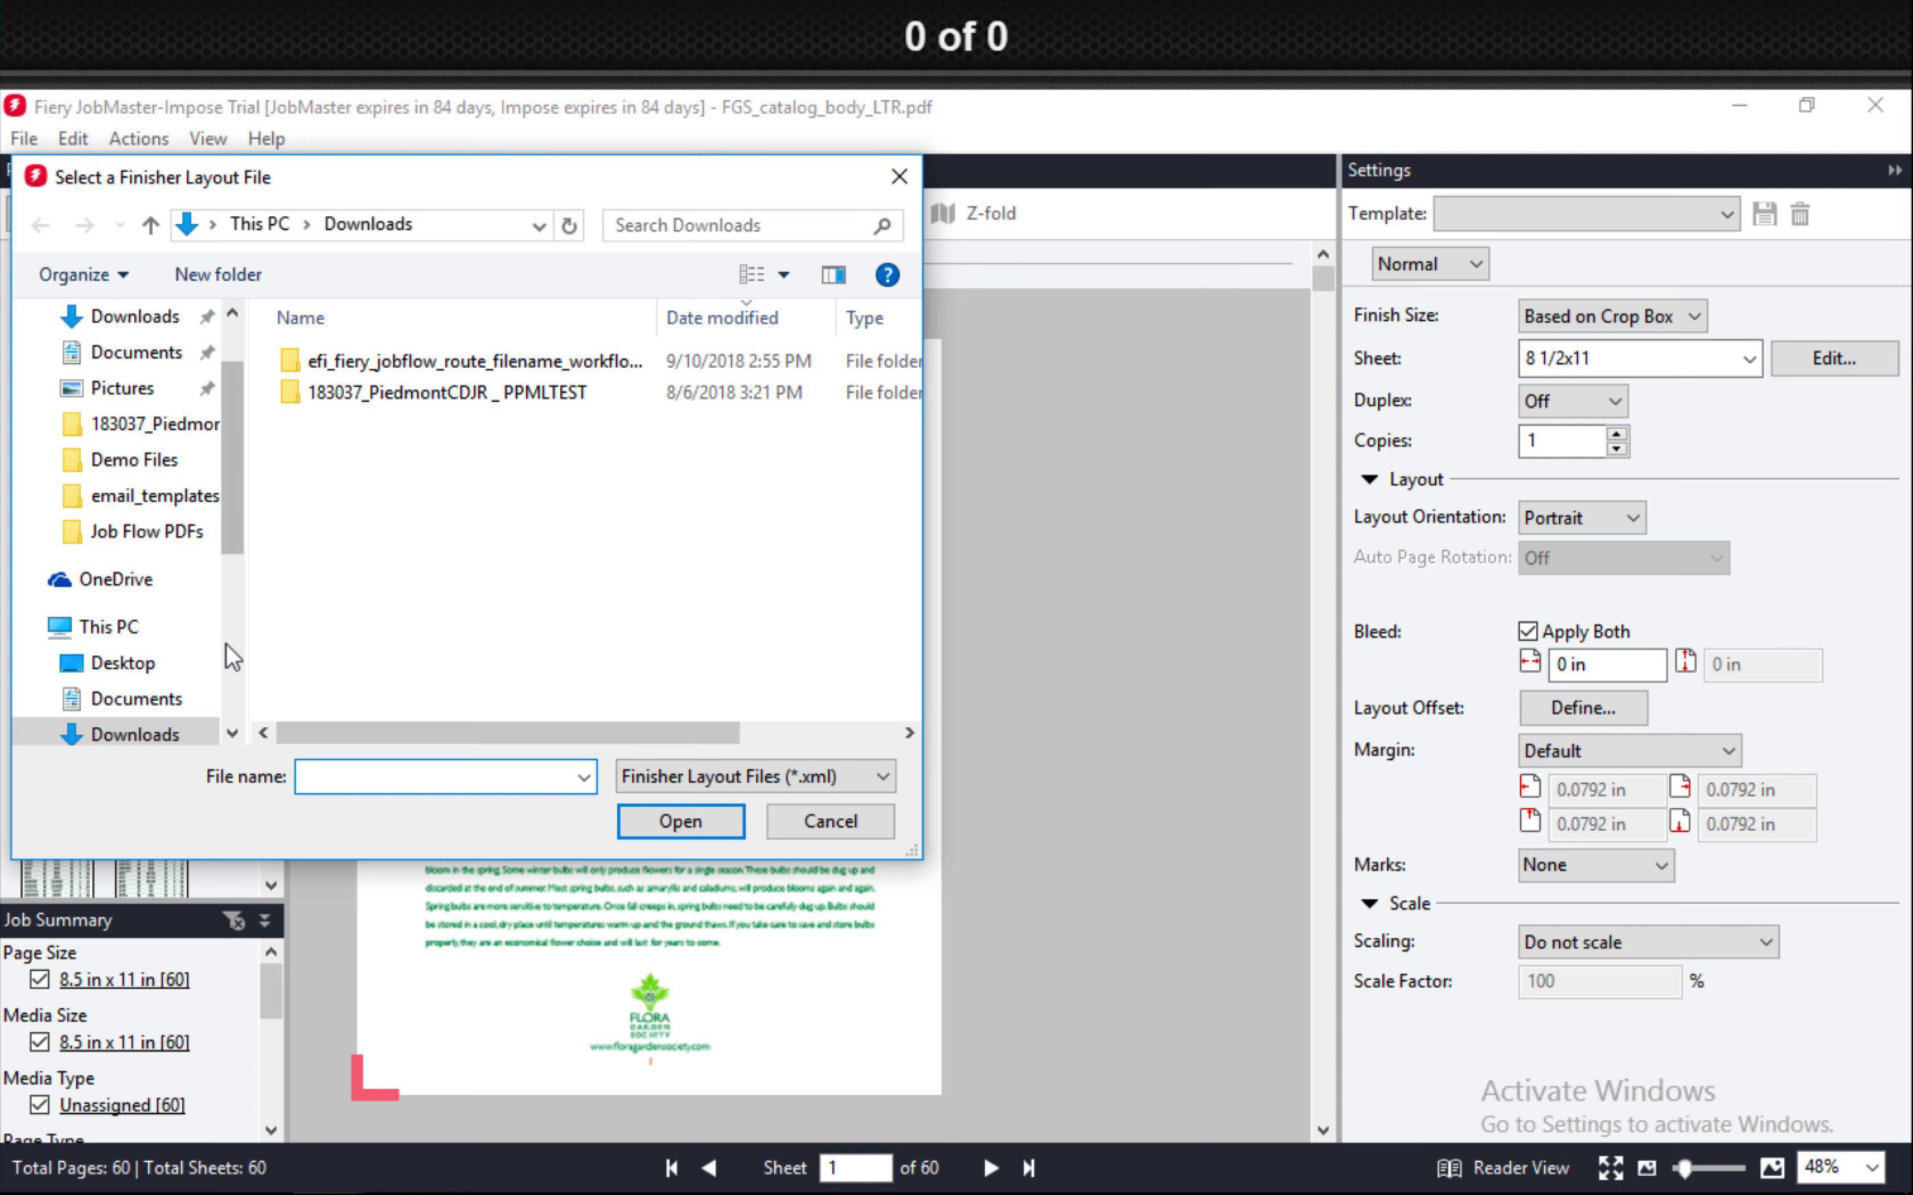
pyautogui.click(809, 819)
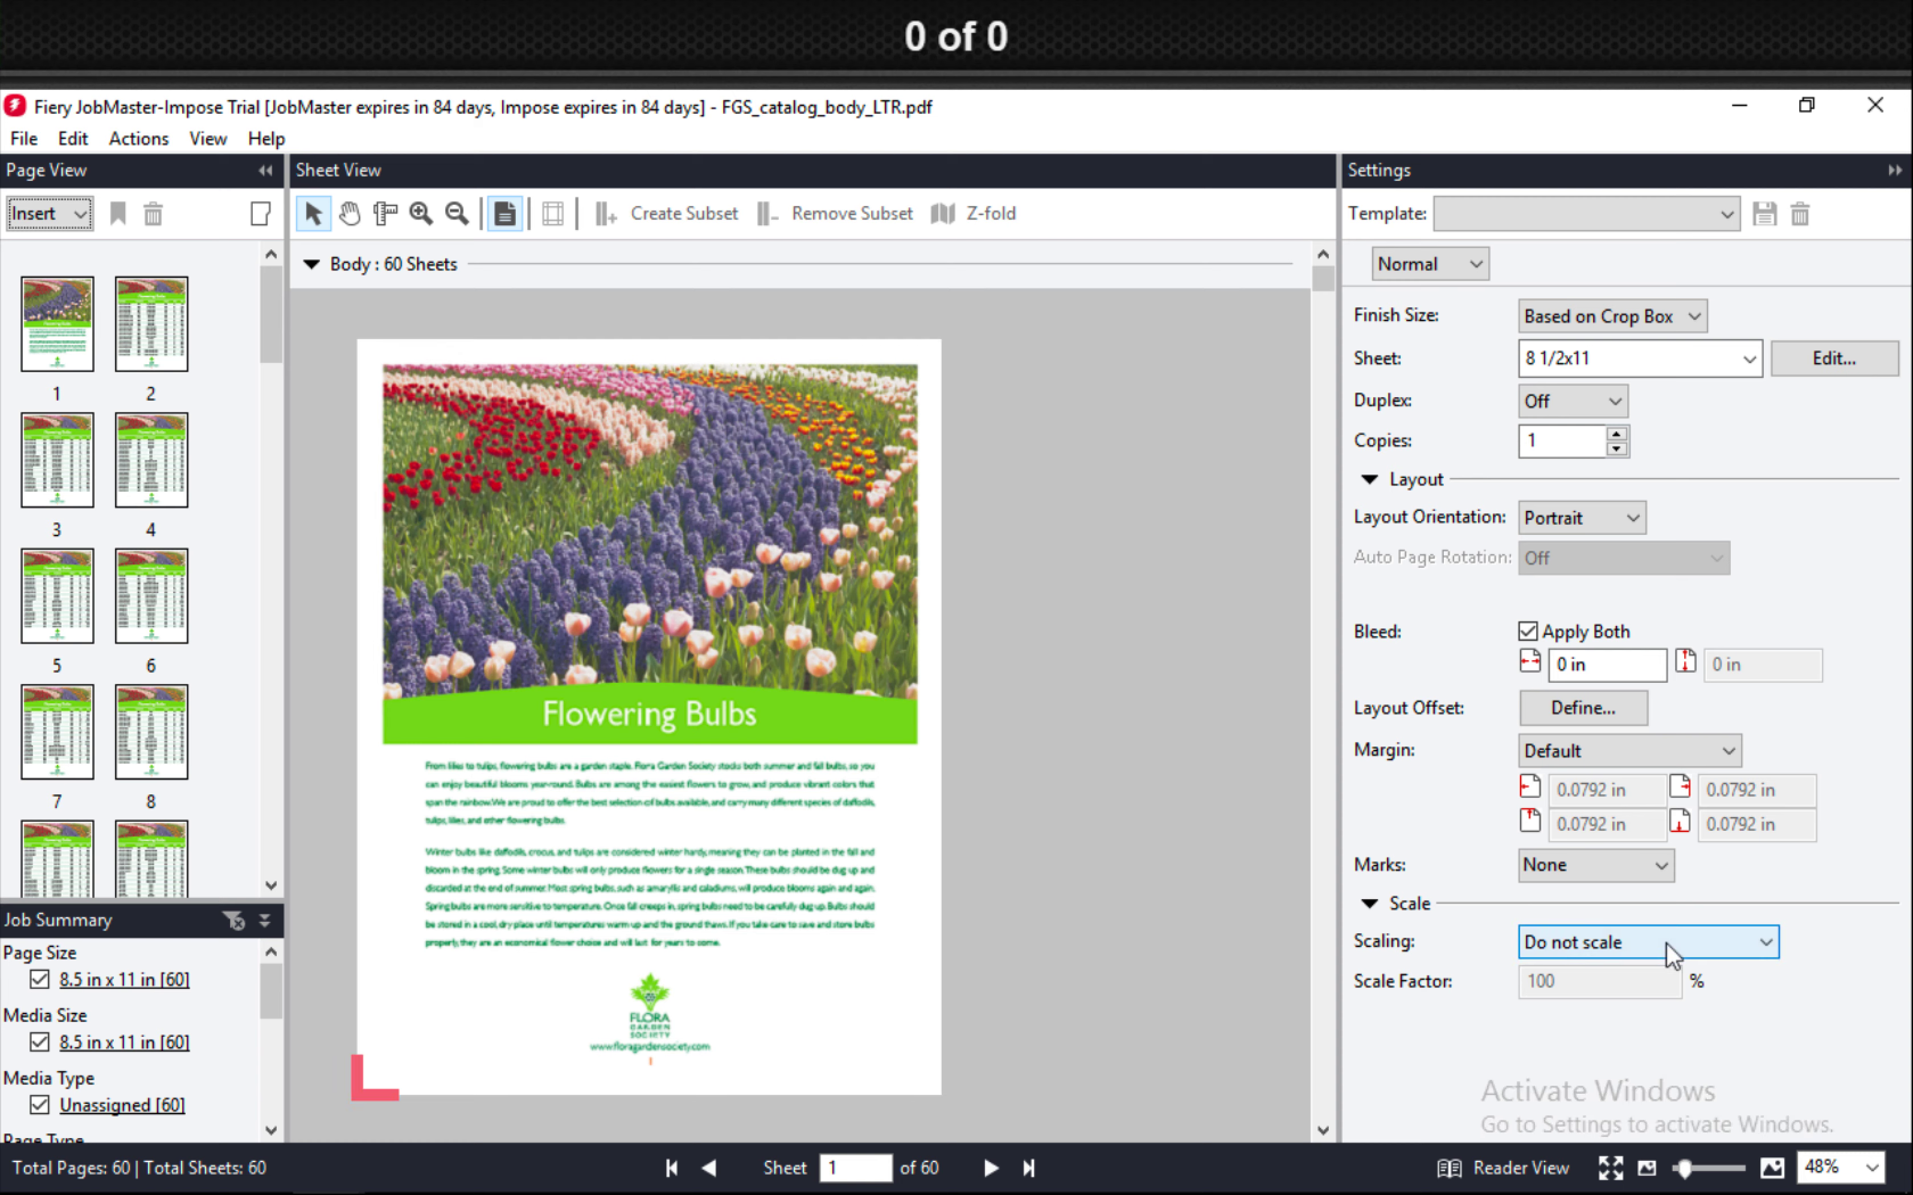
# Try registration-mark-only printer's marks, cancel them, then close the job without saving
pyautogui.click(1661, 866)
pyautogui.click(1611, 906)
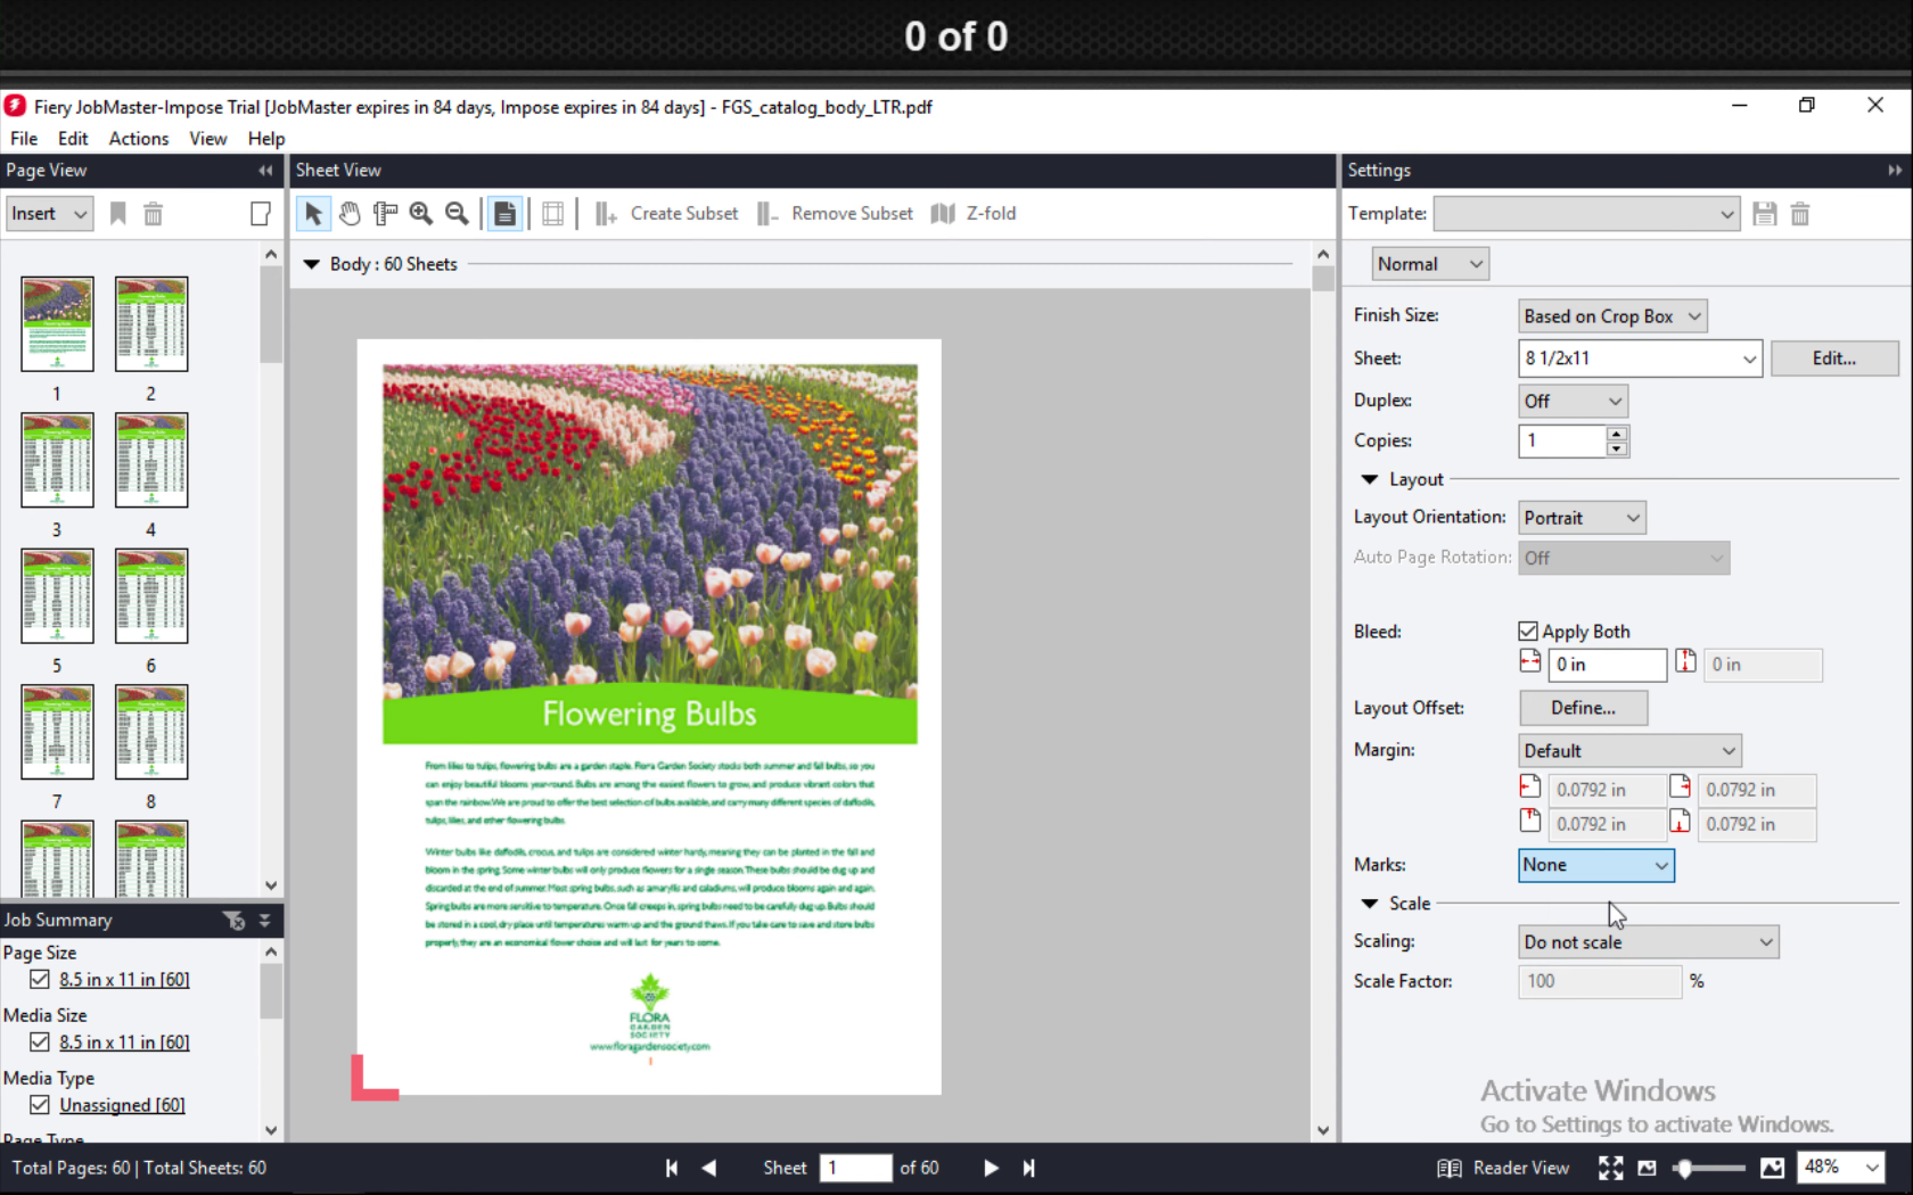
pyautogui.click(1035, 273)
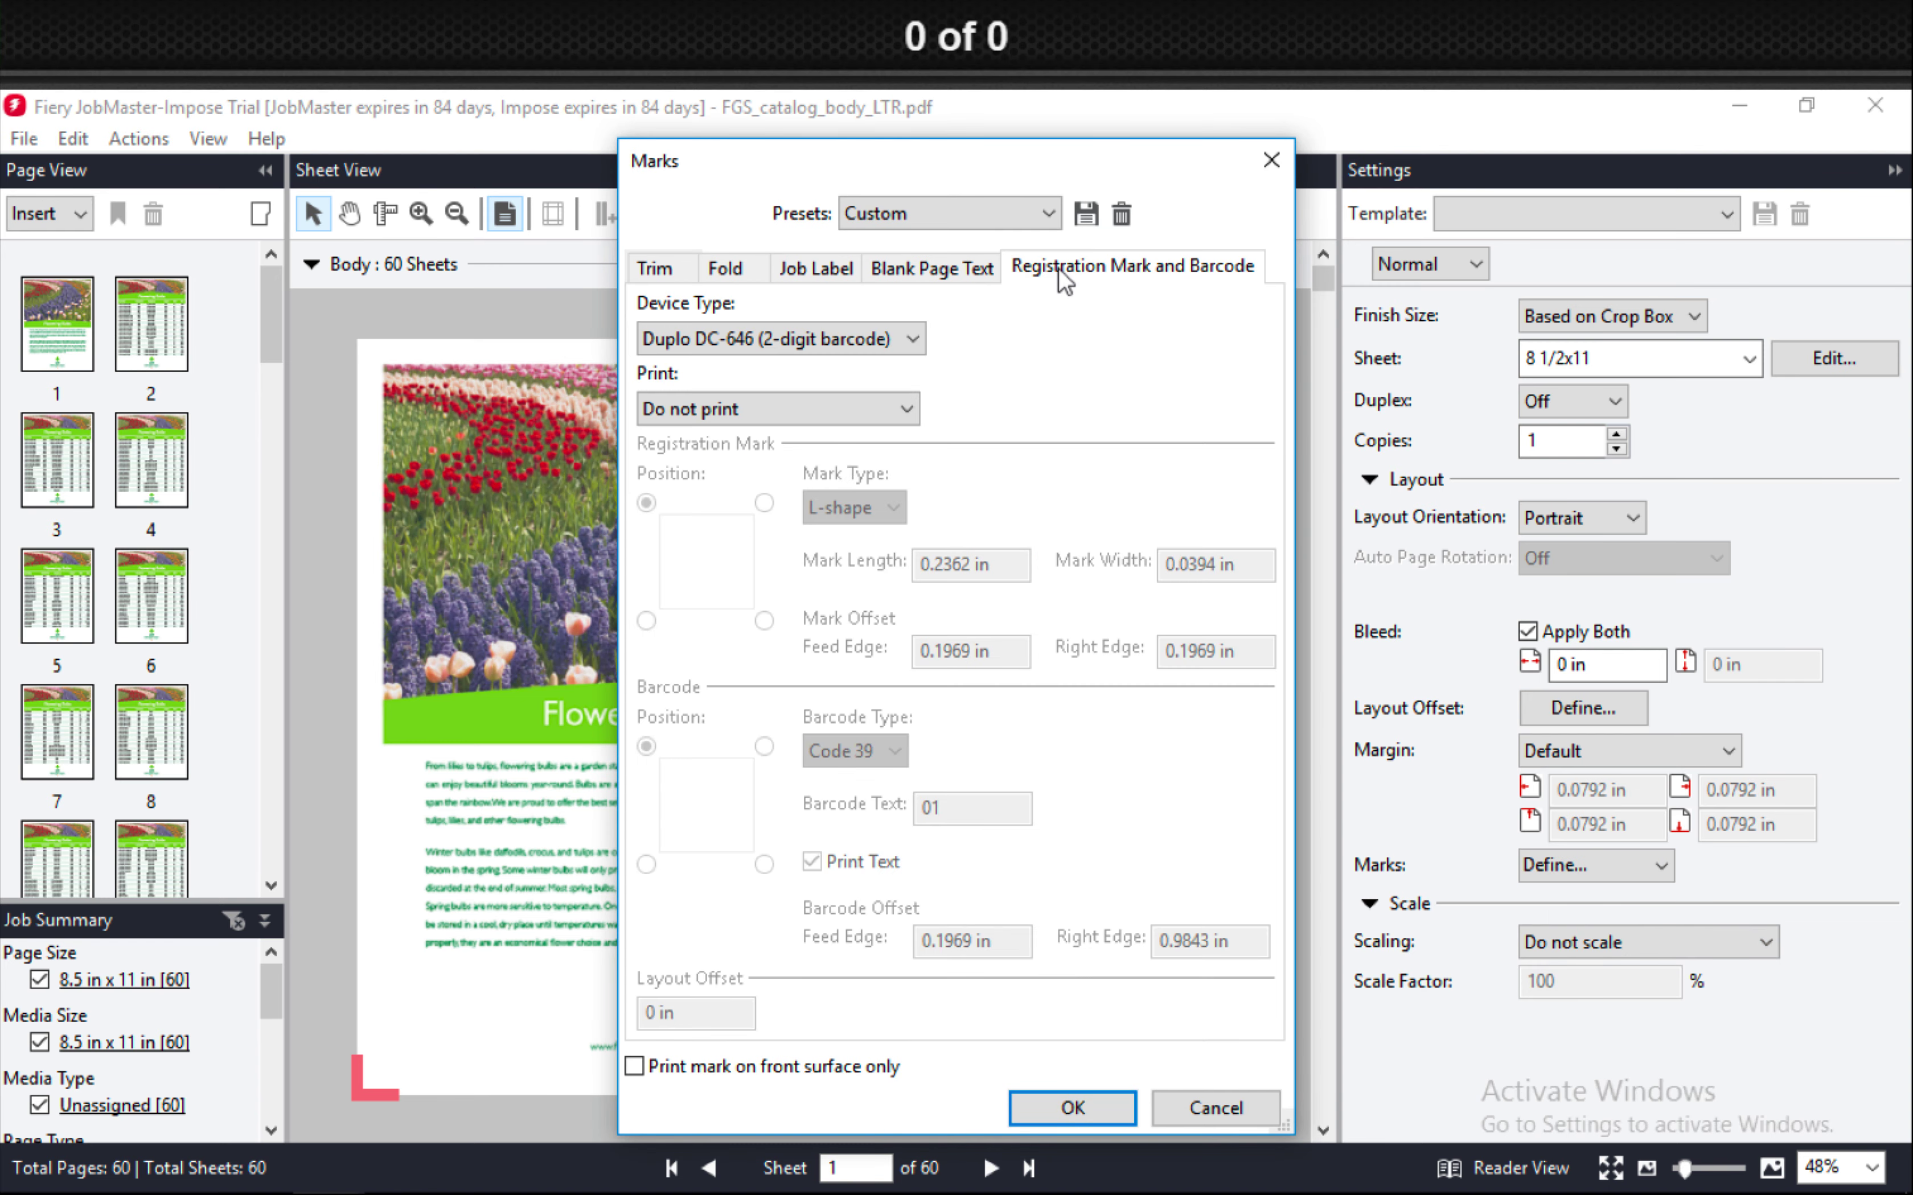
pyautogui.click(812, 411)
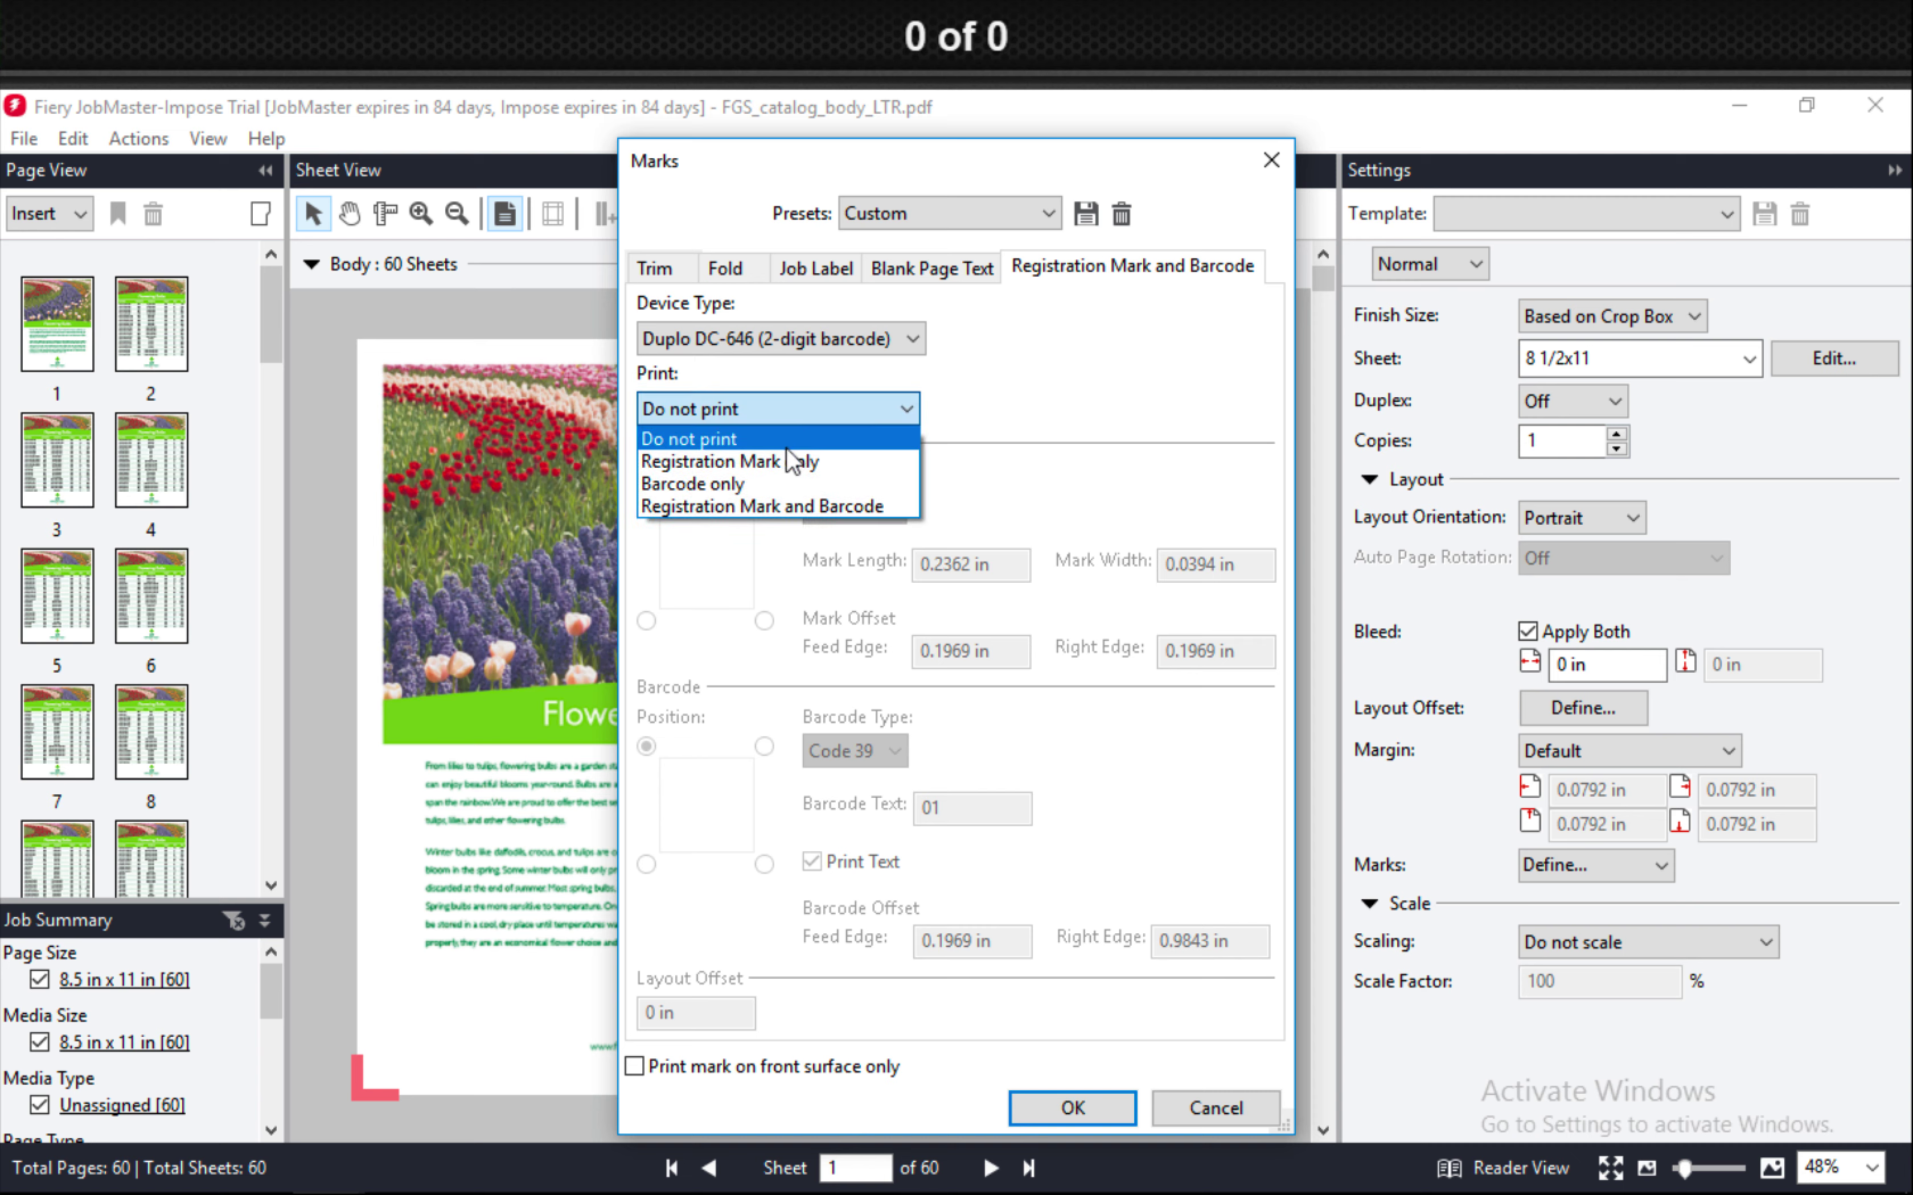
pyautogui.click(765, 470)
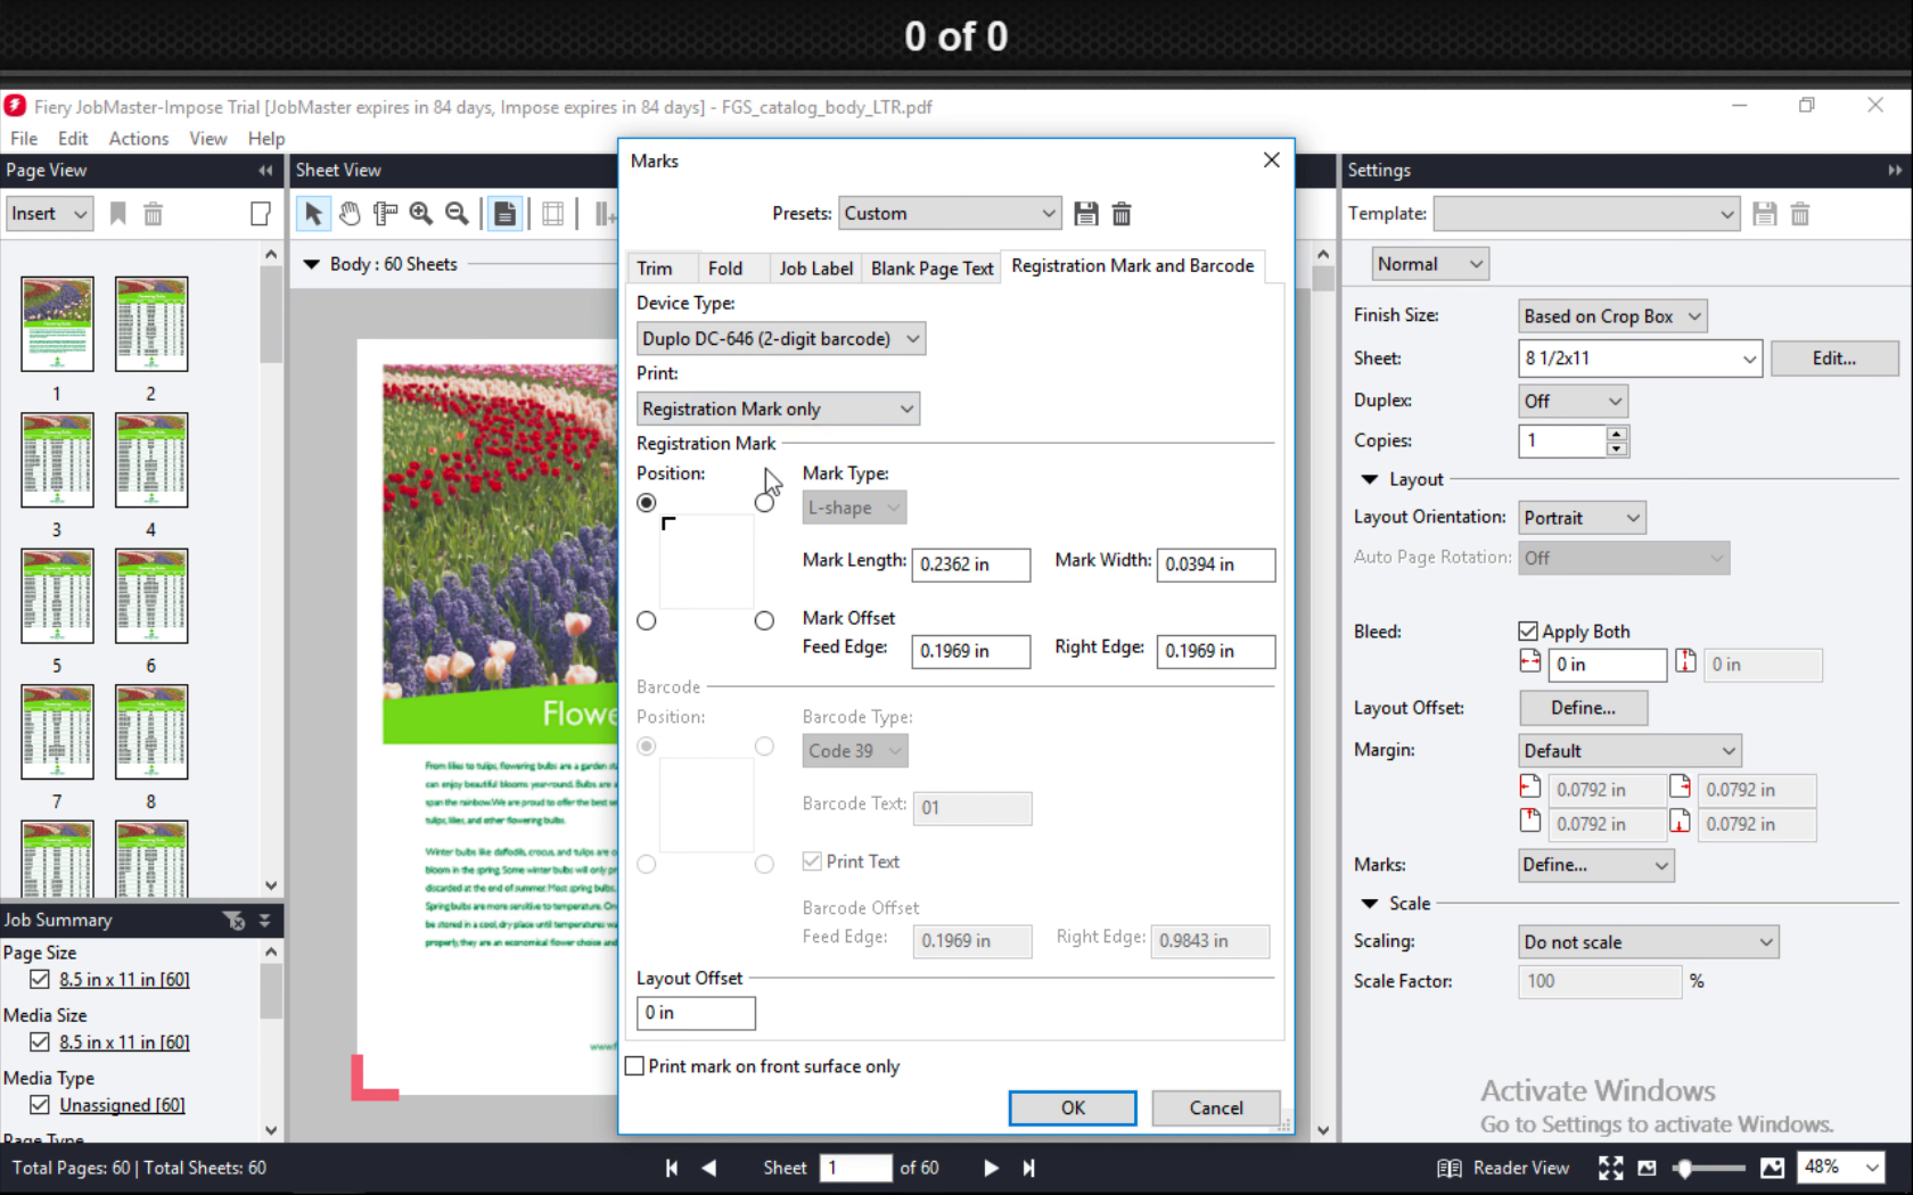
pyautogui.click(764, 416)
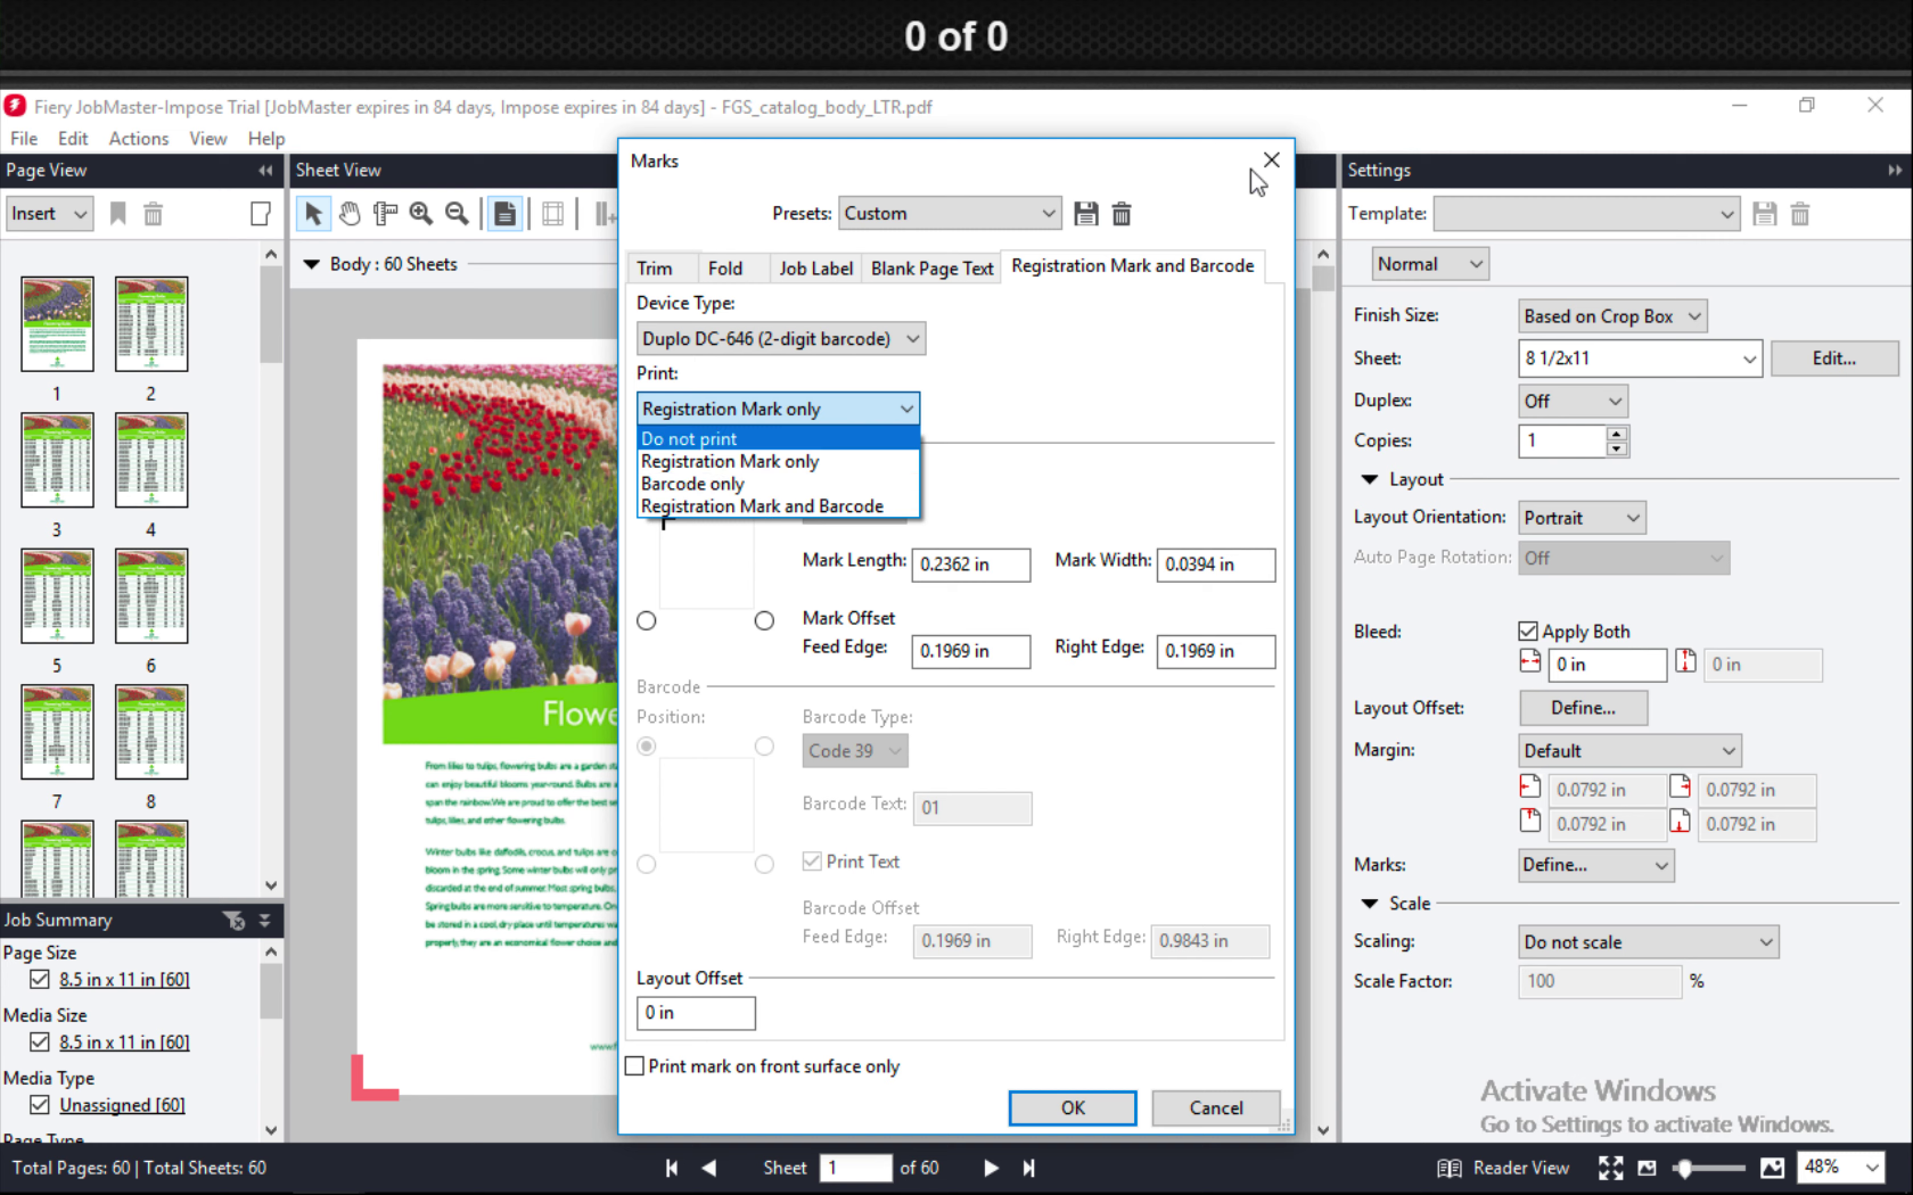
pyautogui.click(1268, 167)
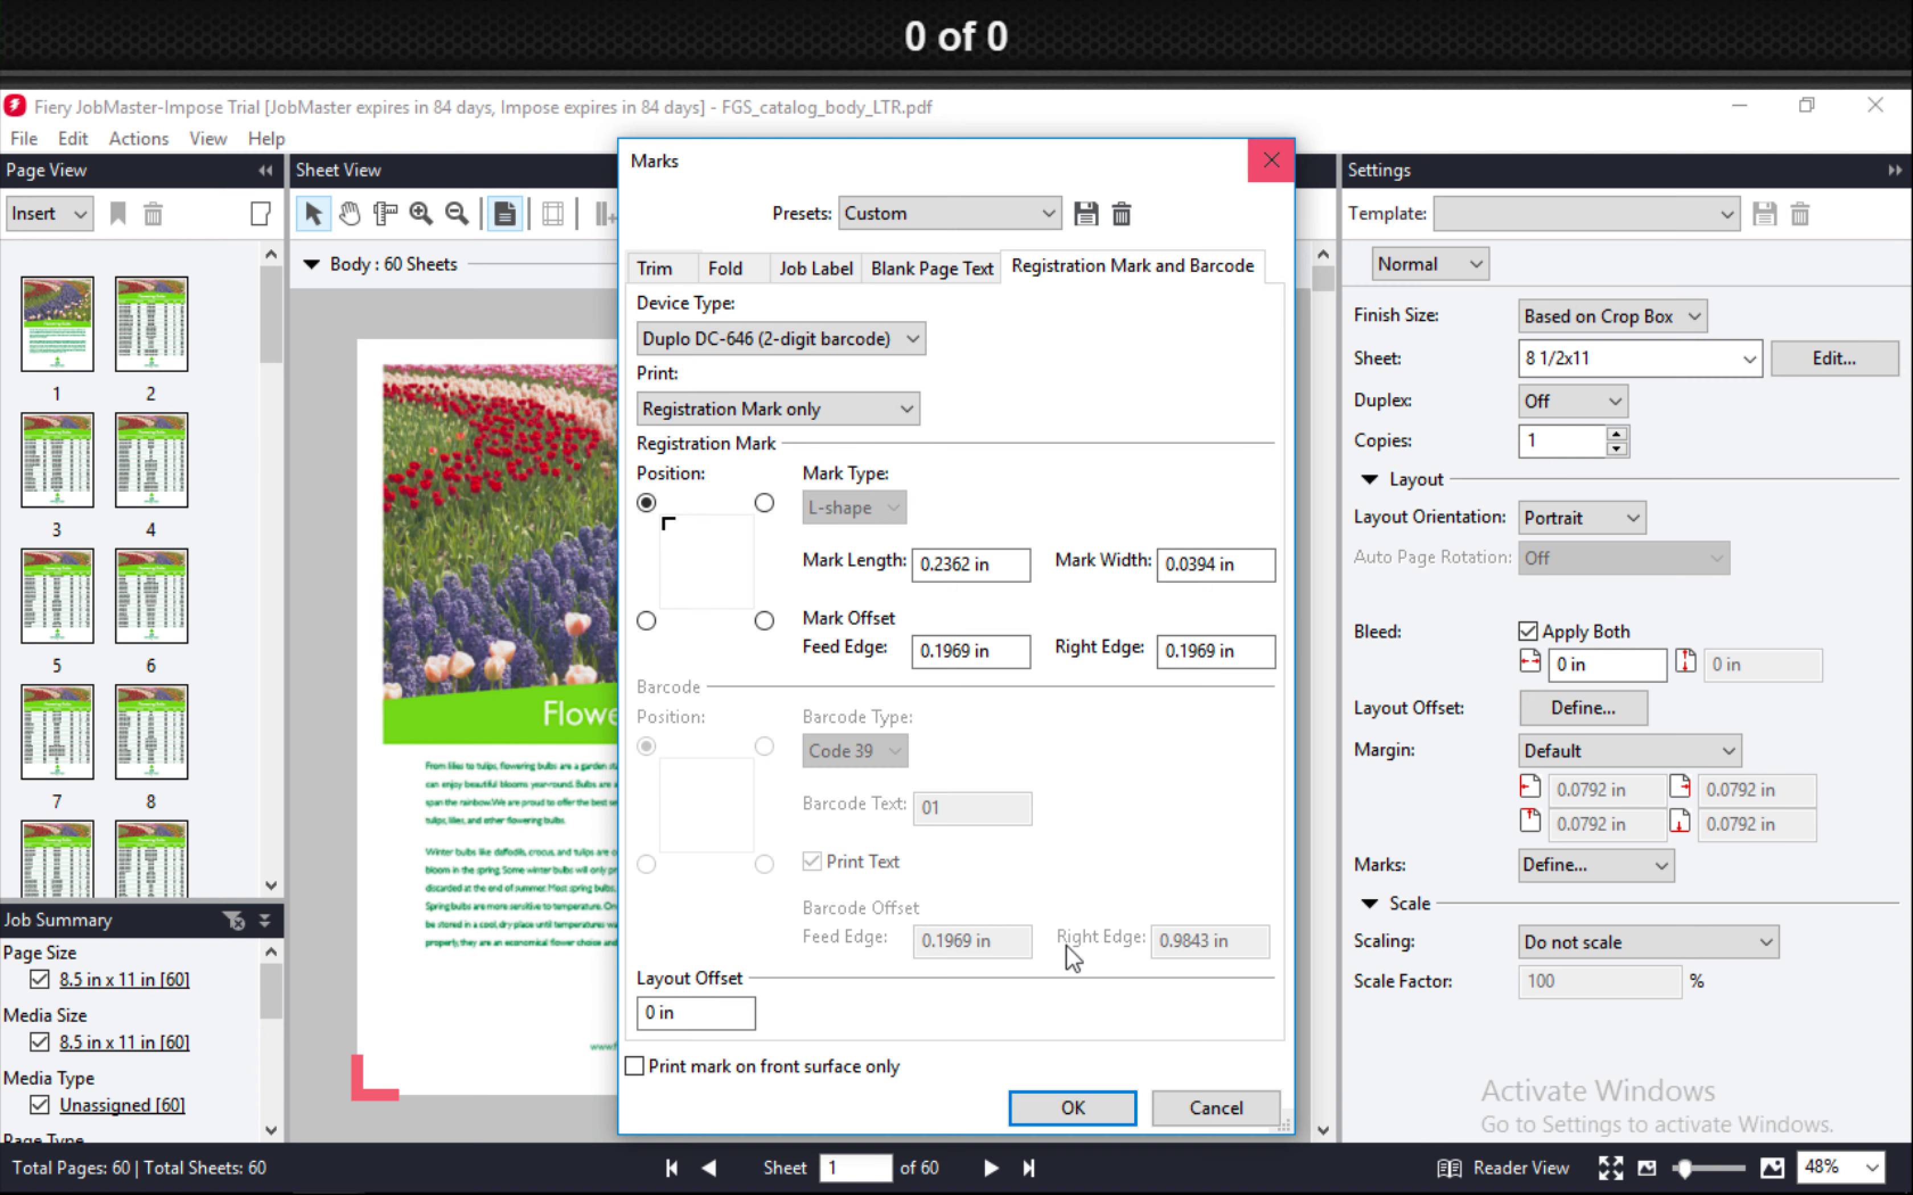
pyautogui.click(1156, 1099)
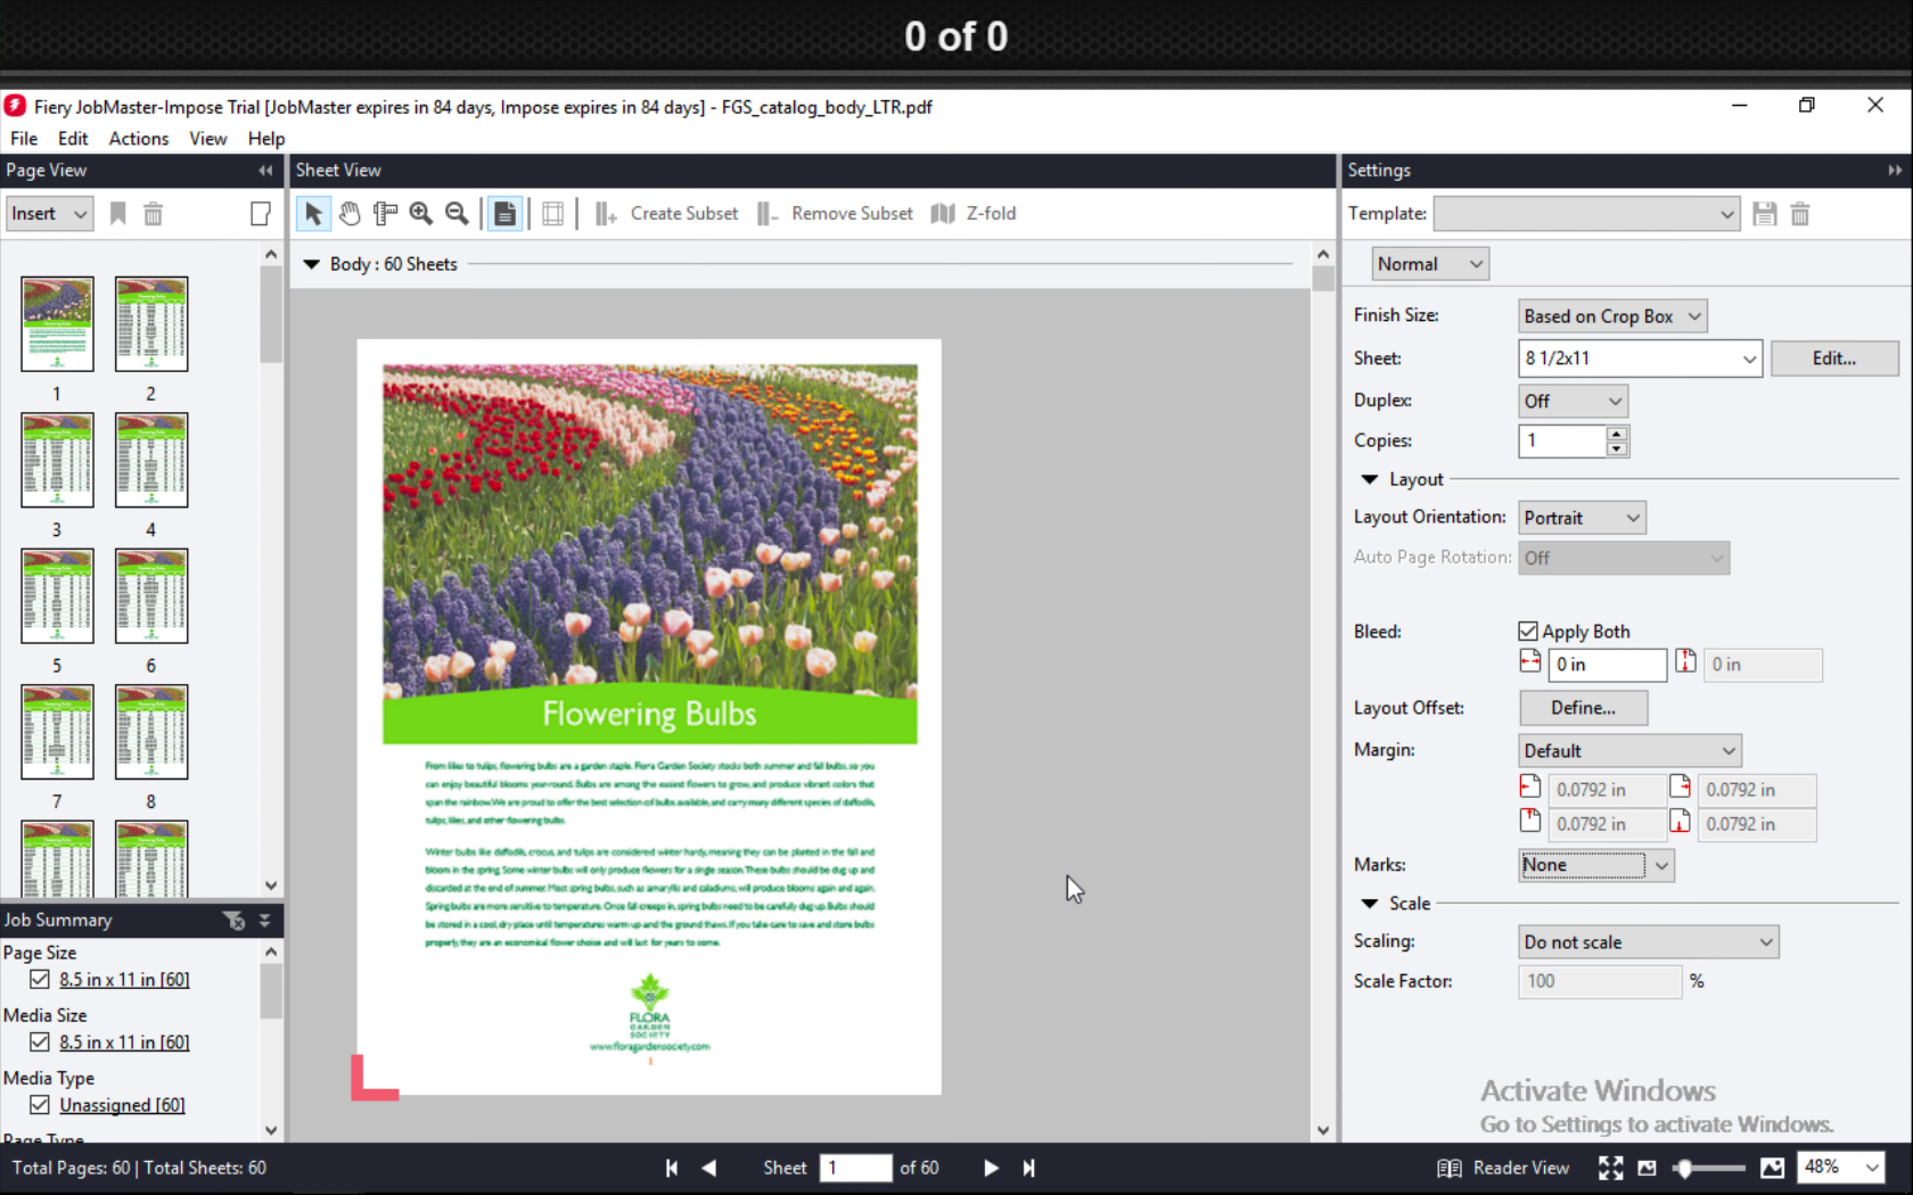
pyautogui.click(1874, 105)
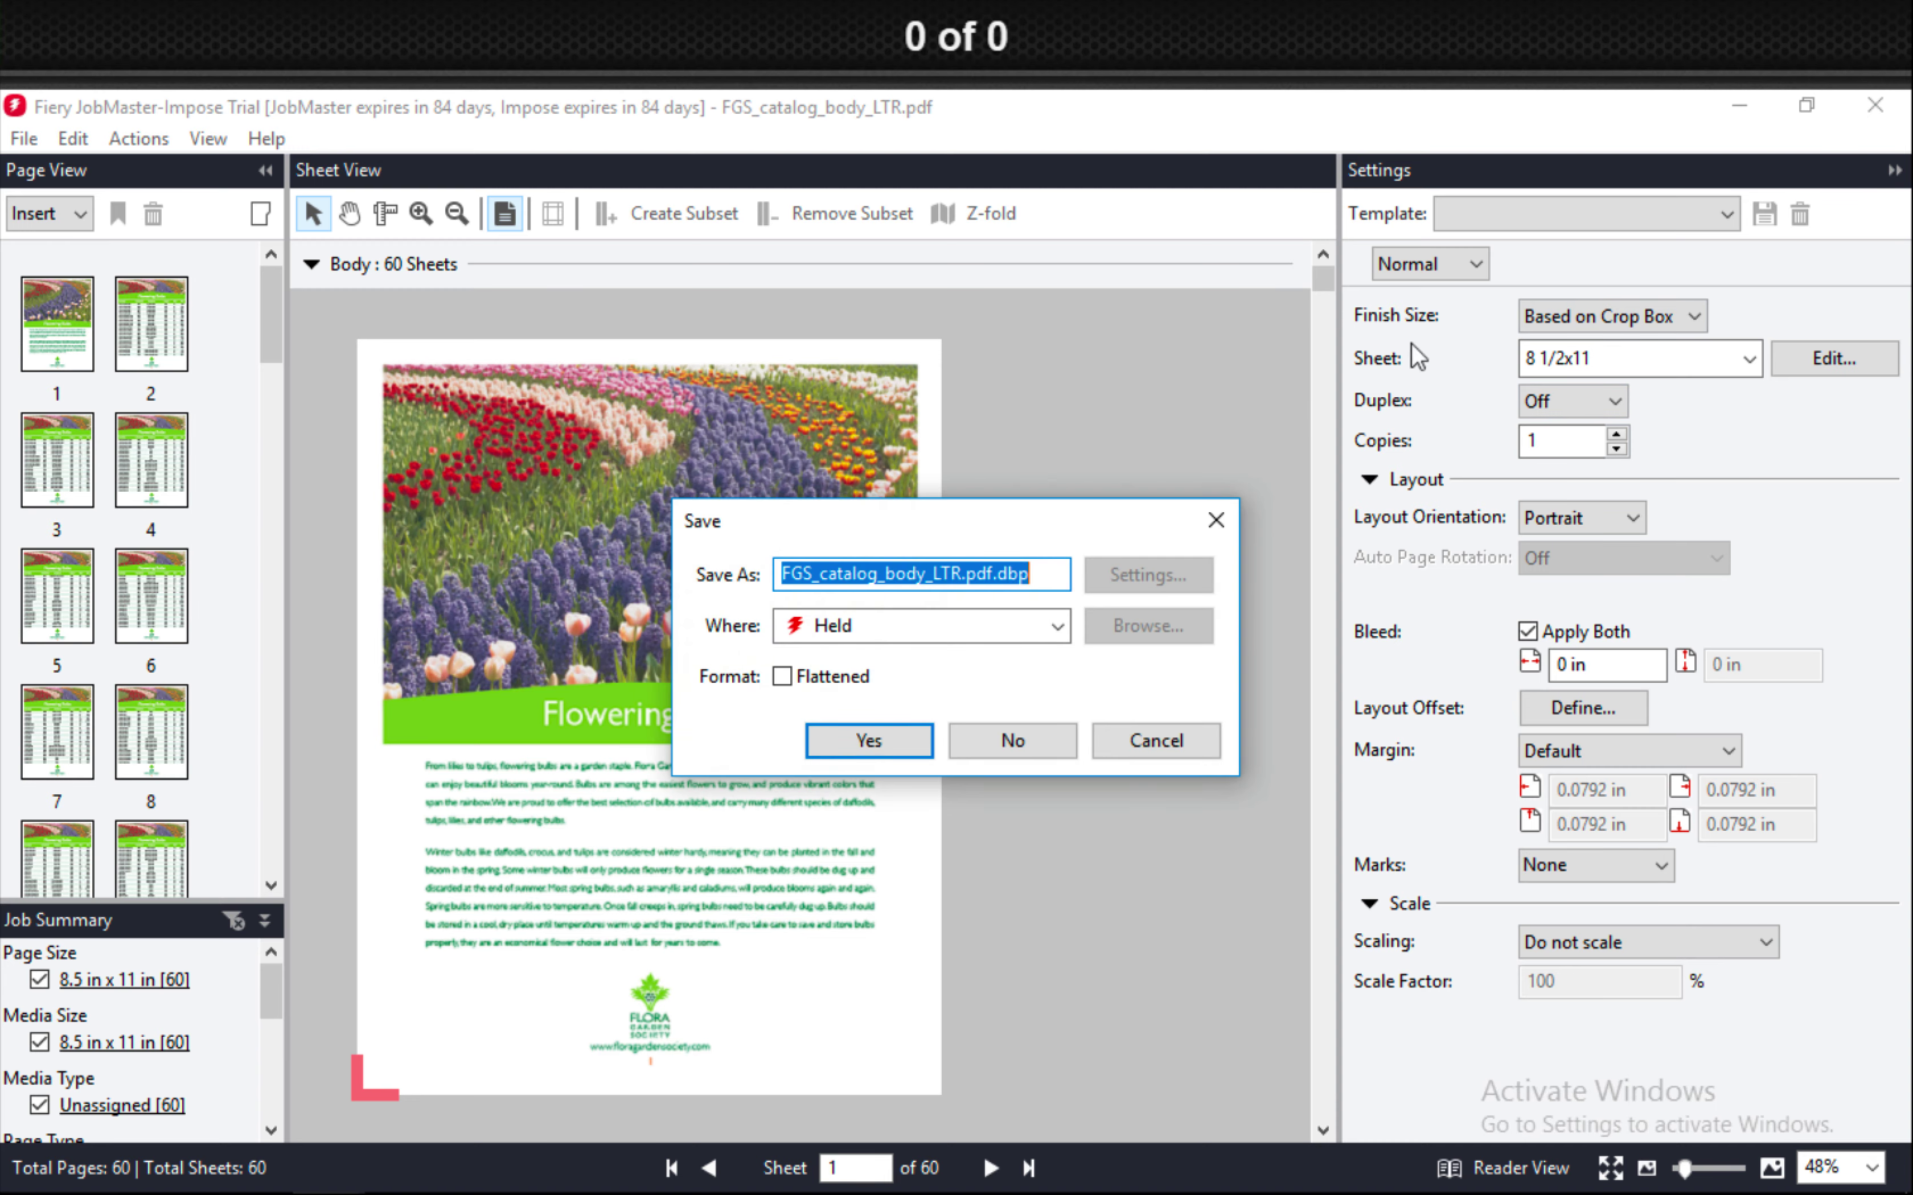
pyautogui.click(999, 735)
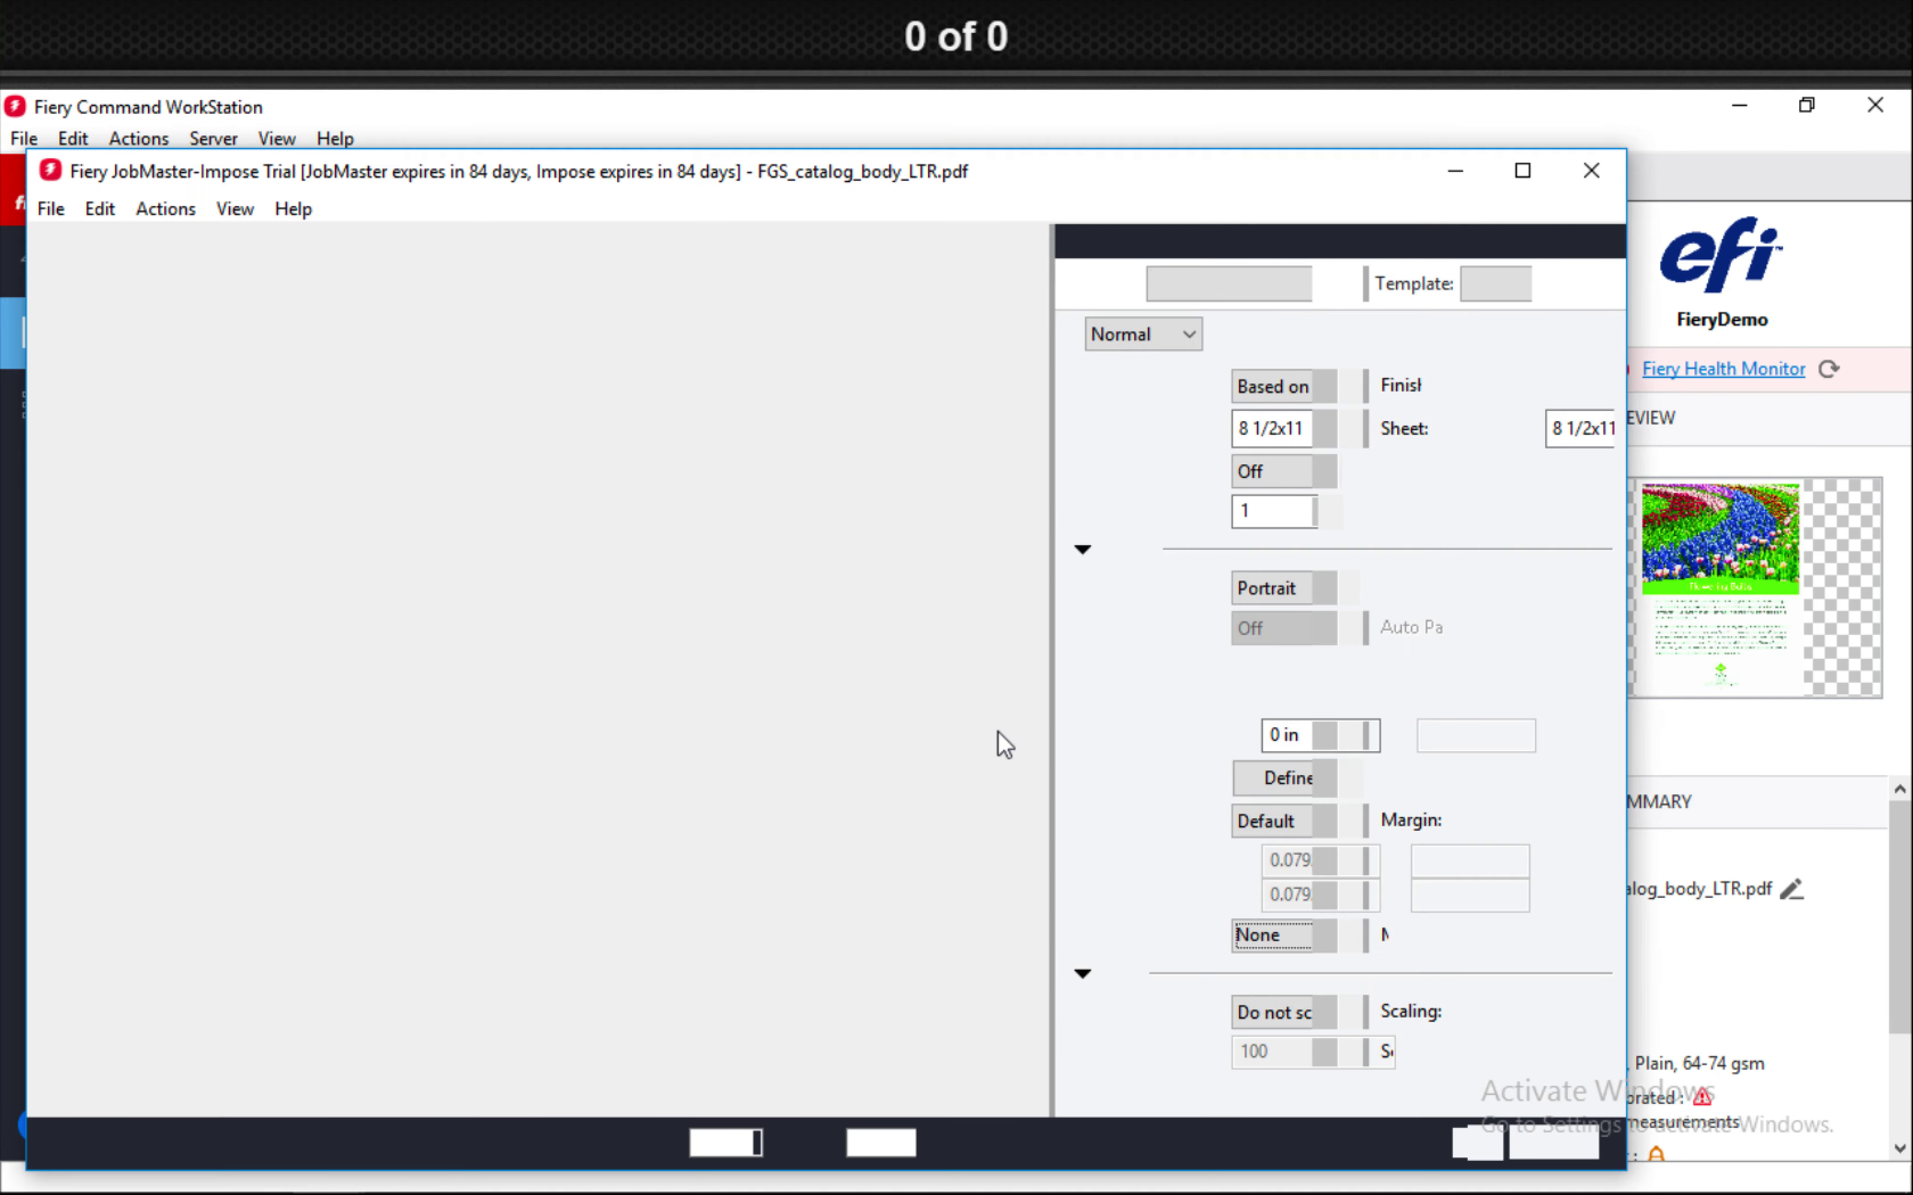